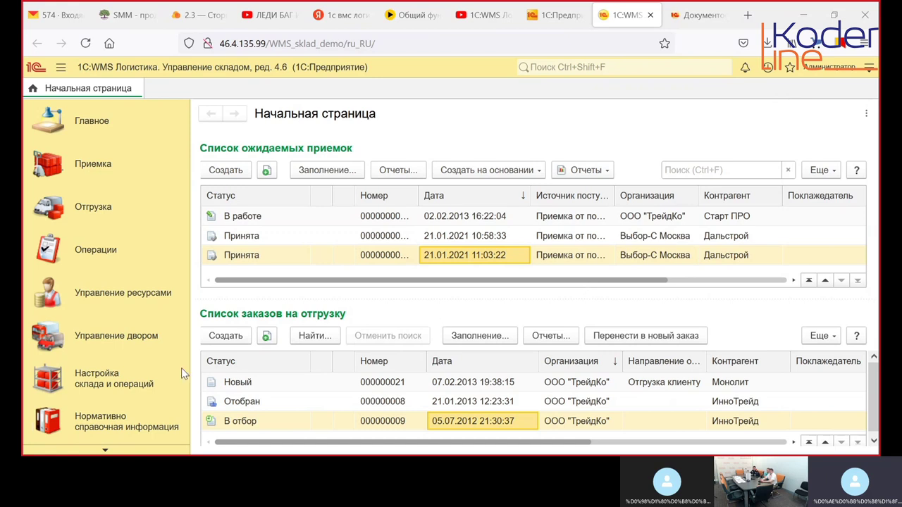
# Open the Организации directory from the reference data section, look through it and close it
pyautogui.click(108, 422)
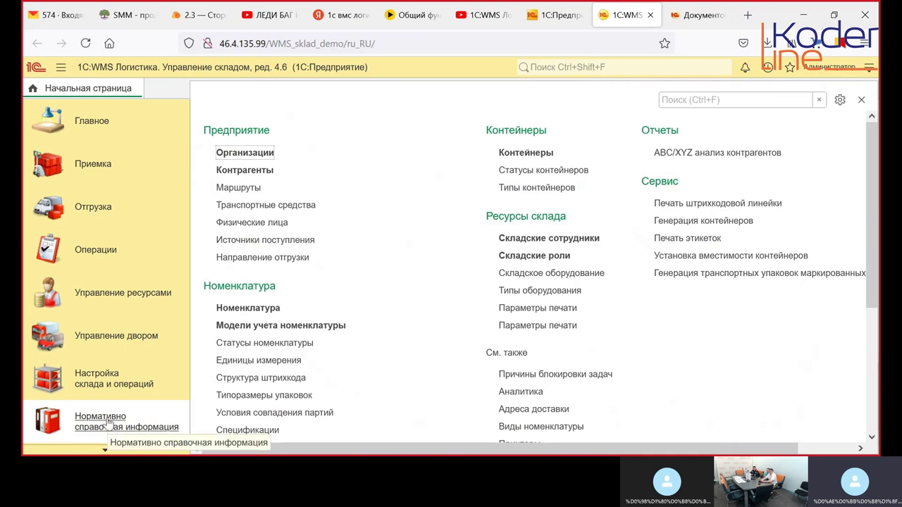
pyautogui.click(240, 158)
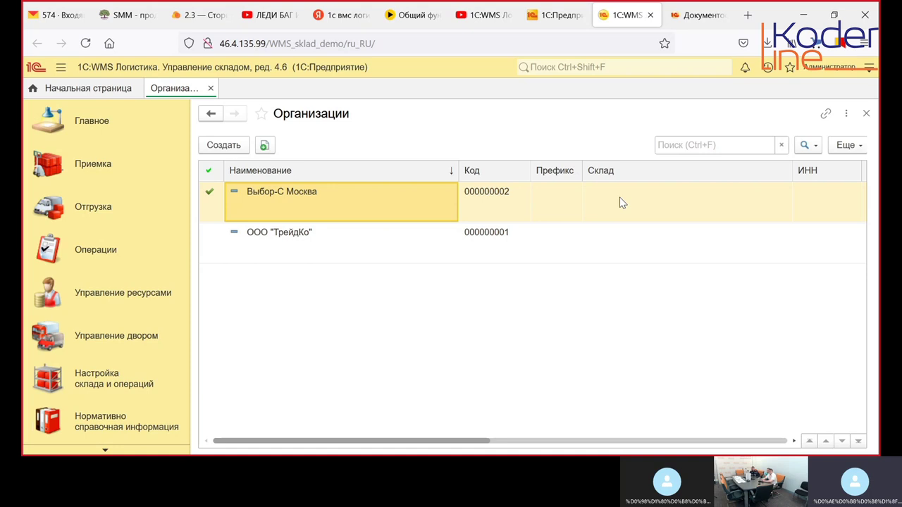
pyautogui.press('Escape')
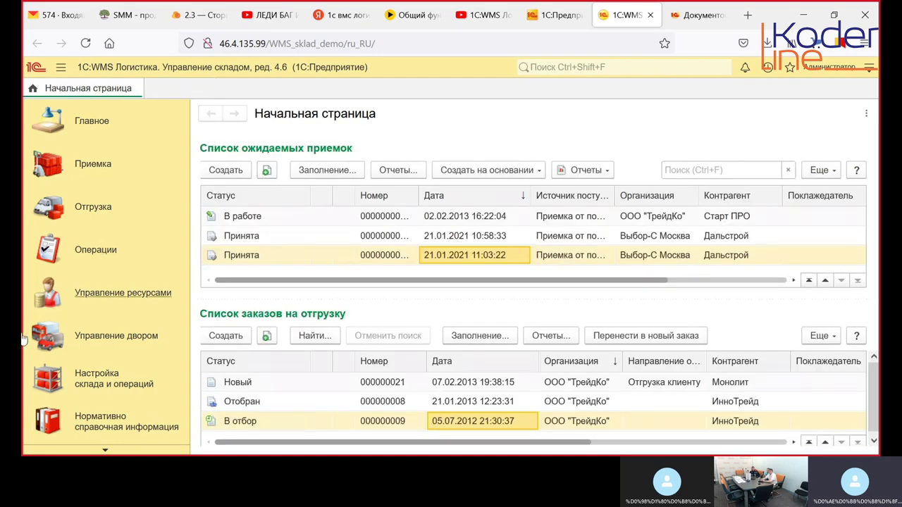
# Open the Дальстрой counterparty card from the Поставщики group of the Контрагенты directory and look through its main data
pyautogui.click(113, 421)
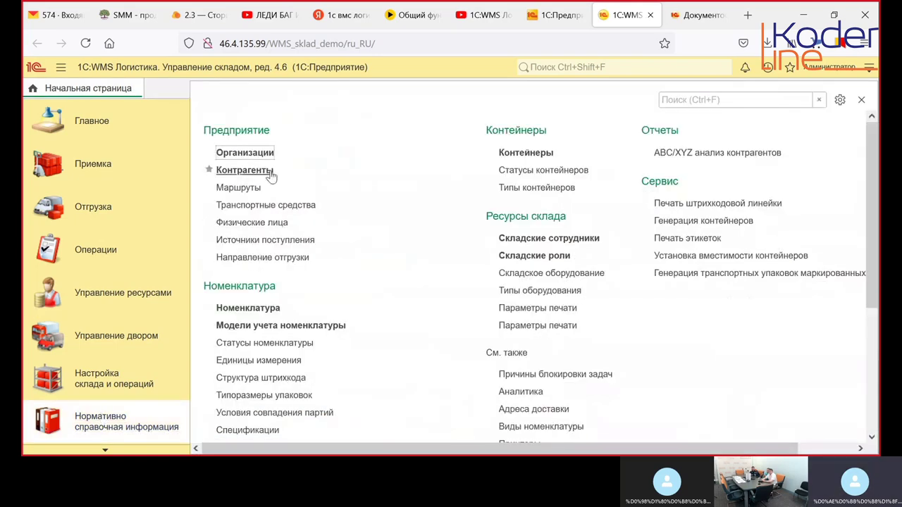
pyautogui.press('Escape')
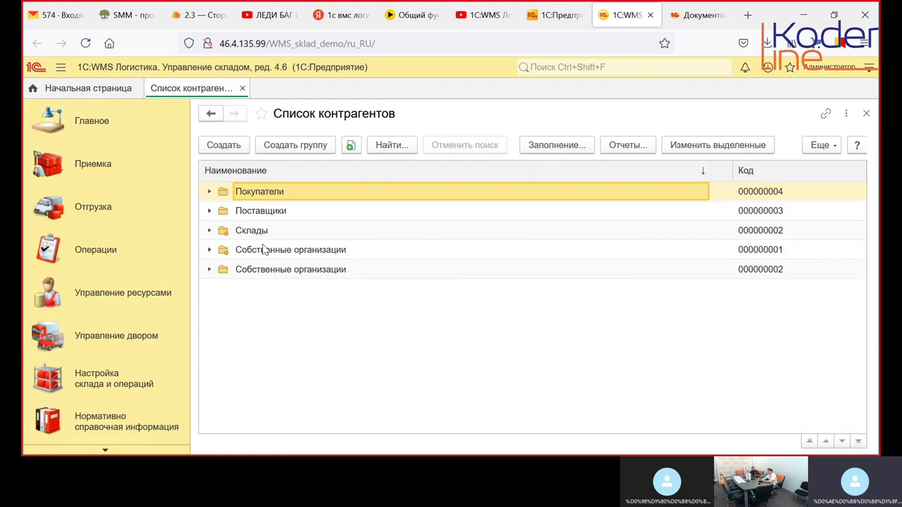
pyautogui.click(211, 212)
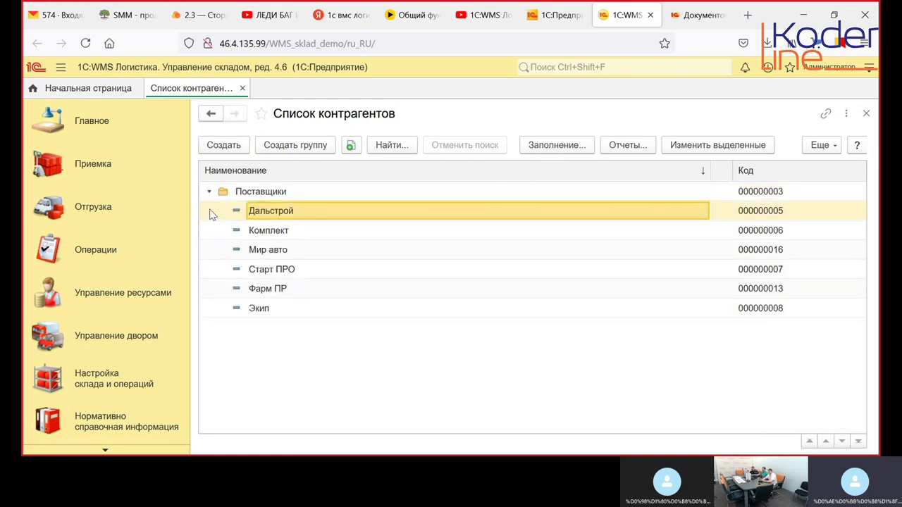
pyautogui.doubleClick(268, 211)
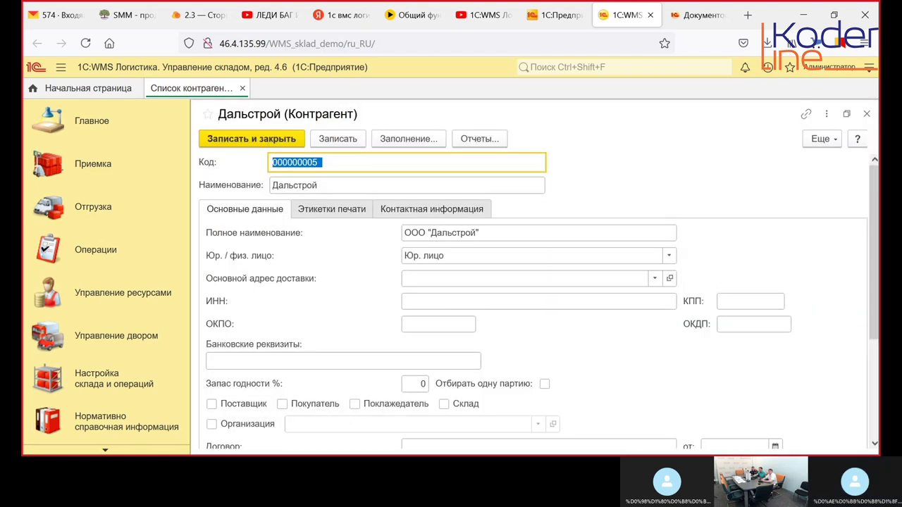
pyautogui.scroll(-4, 874, 444)
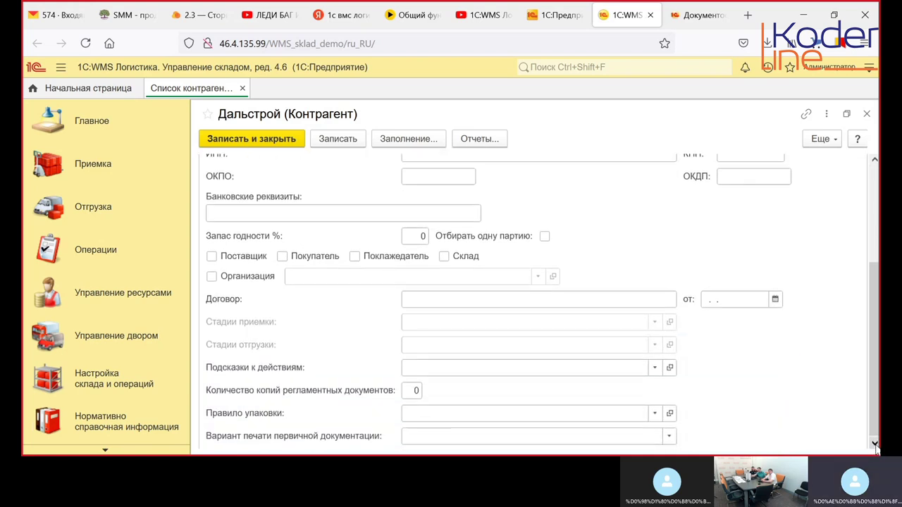
# Mark Дальстрой as Поставщик, view the full list of Стадии приемки without choosing any, and clear the Поставщик mark
pyautogui.click(211, 256)
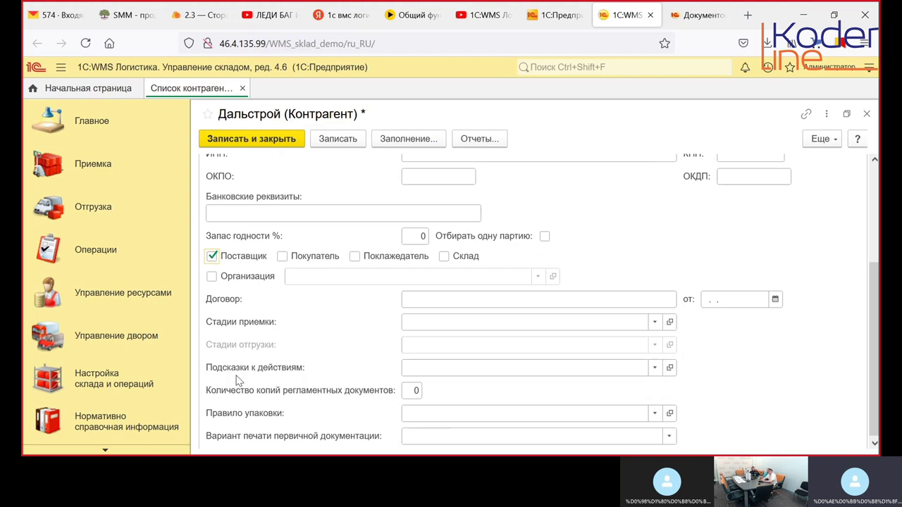
pyautogui.click(654, 322)
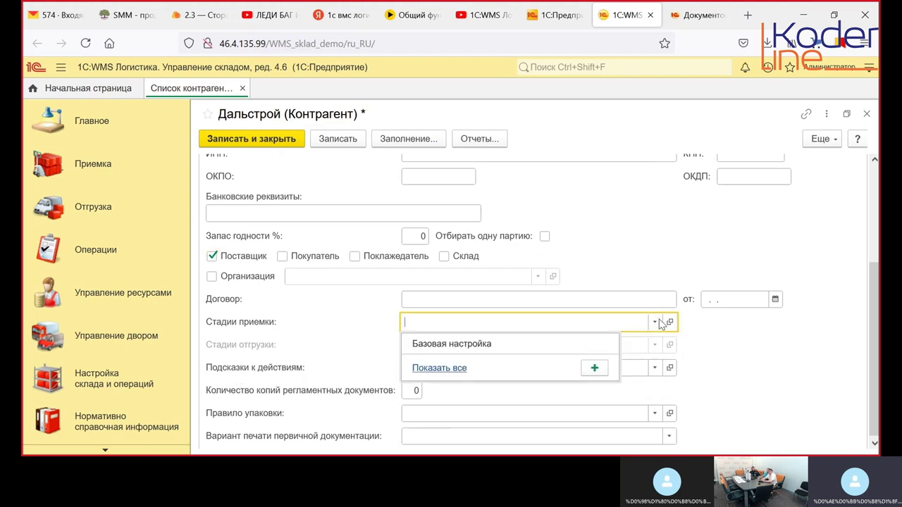
pyautogui.click(444, 368)
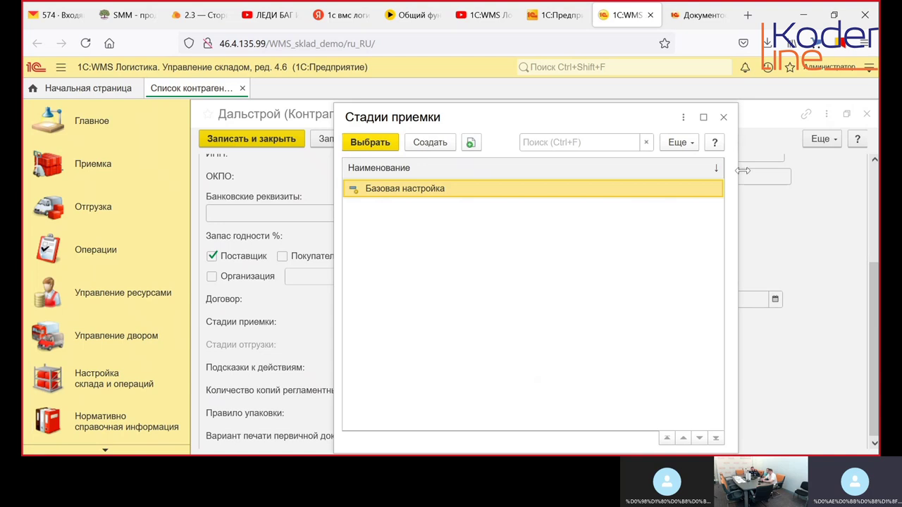
pyautogui.click(723, 118)
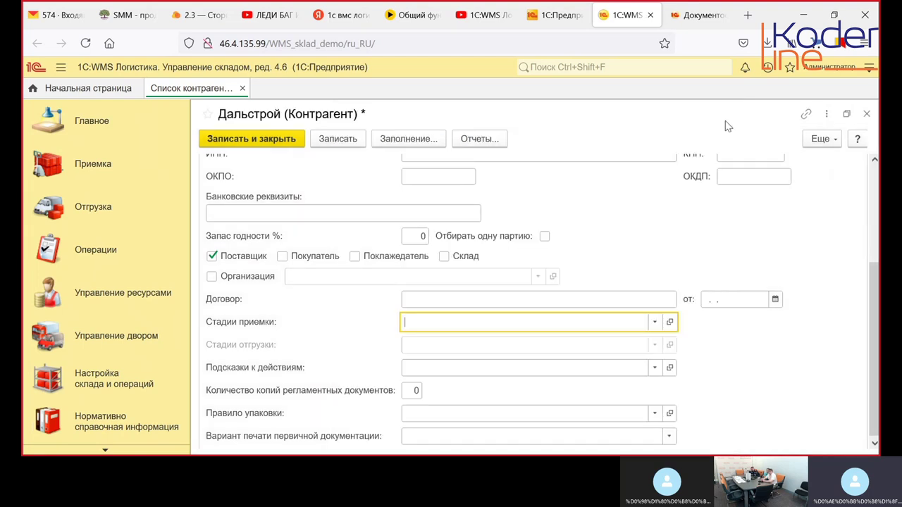
pyautogui.click(211, 256)
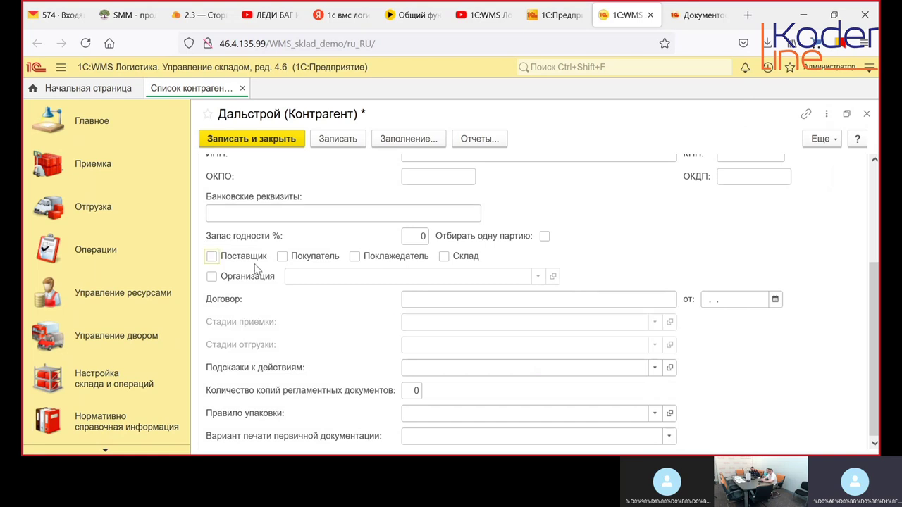
# Mark Дальстрой as Покупатель and view the full list of Стадии отгрузки without choosing any
pyautogui.click(282, 256)
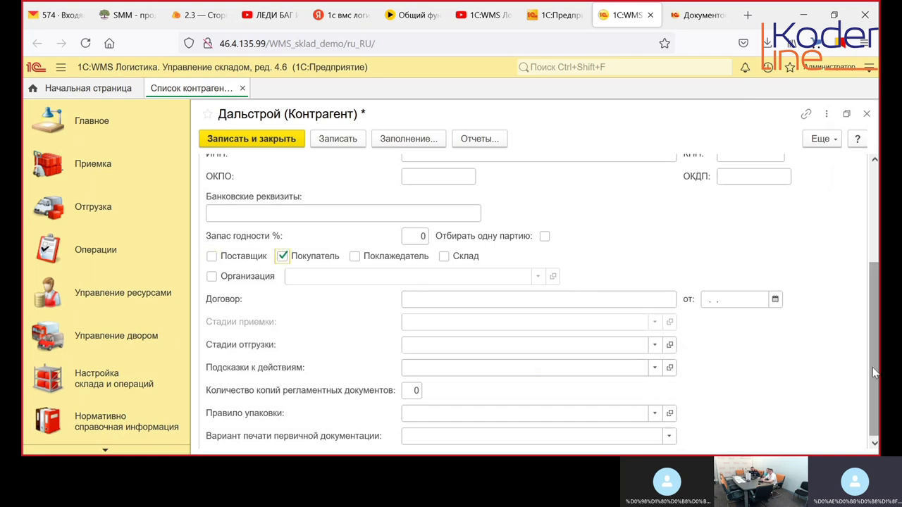
pyautogui.click(655, 346)
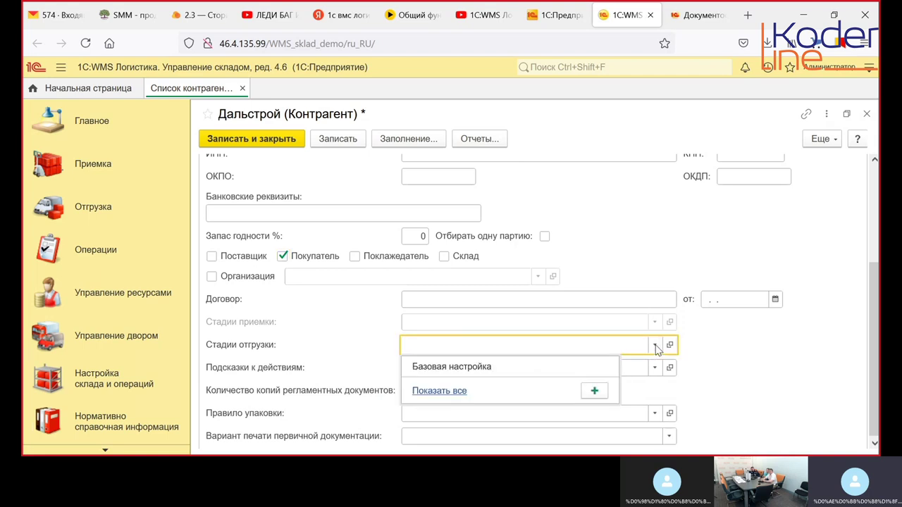
pyautogui.click(446, 395)
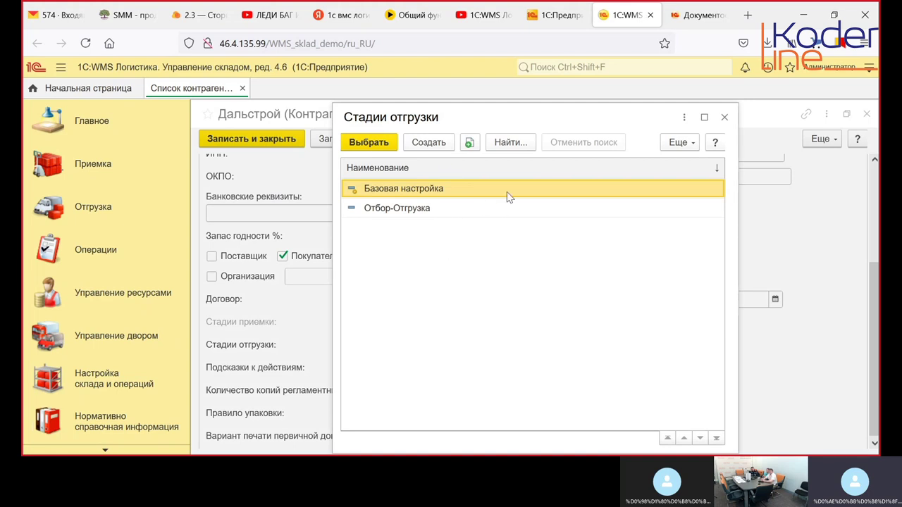
pyautogui.click(725, 118)
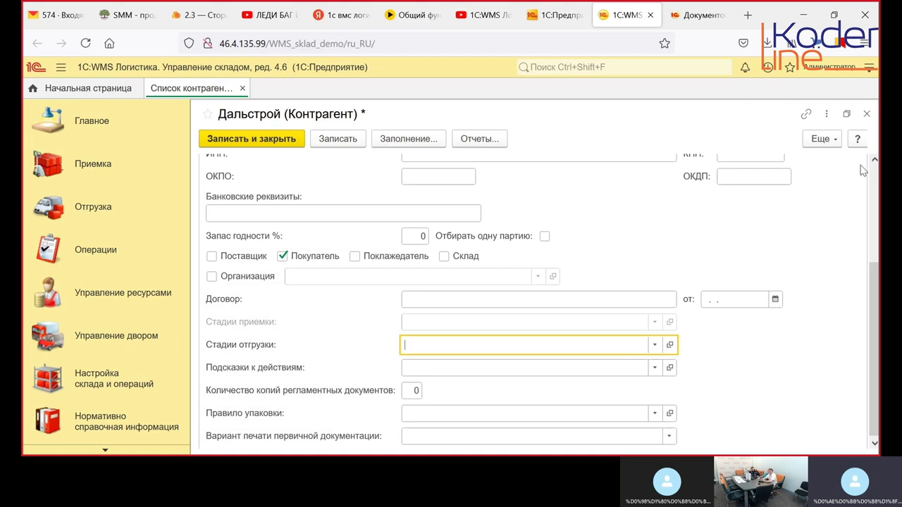
pyautogui.scroll(5, 876, 176)
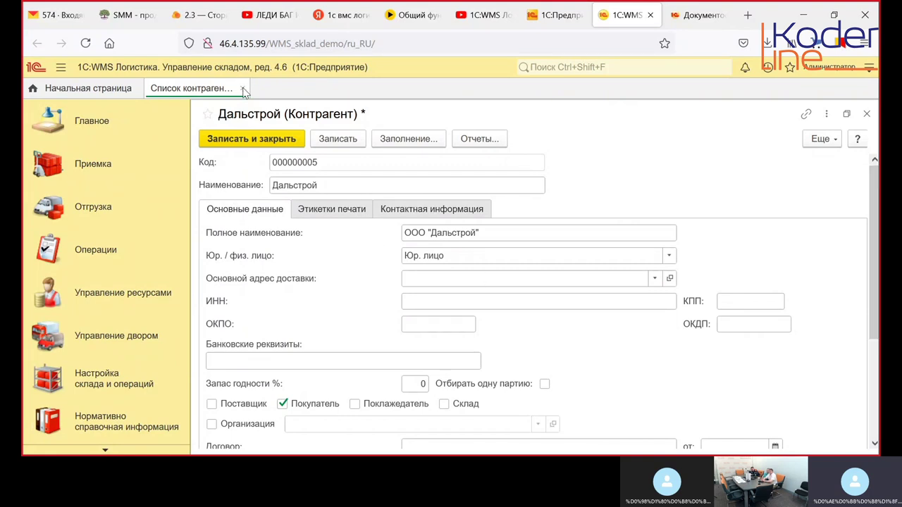
pyautogui.scroll(-1, 205, 233)
# Open the Нагреватель накопительный item card from the Бытовая техника group of the Номенклатура directory
pyautogui.click(103, 422)
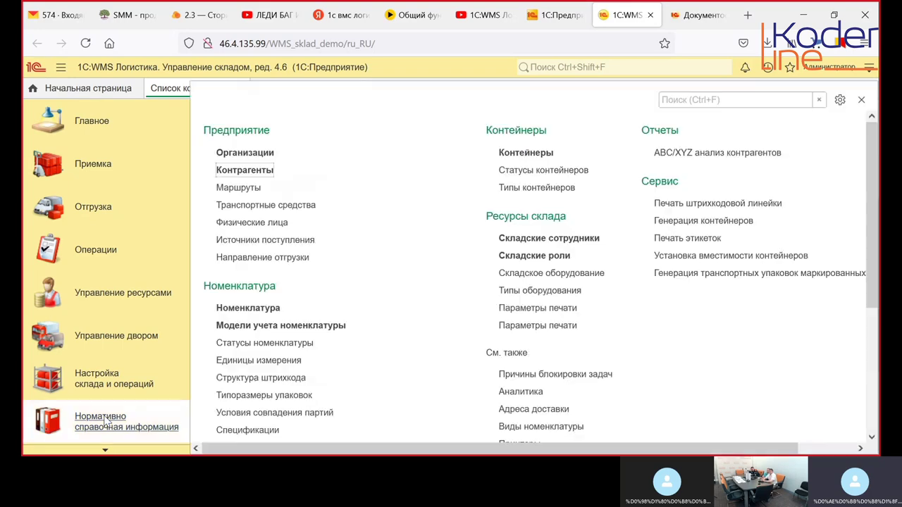
pyautogui.click(268, 315)
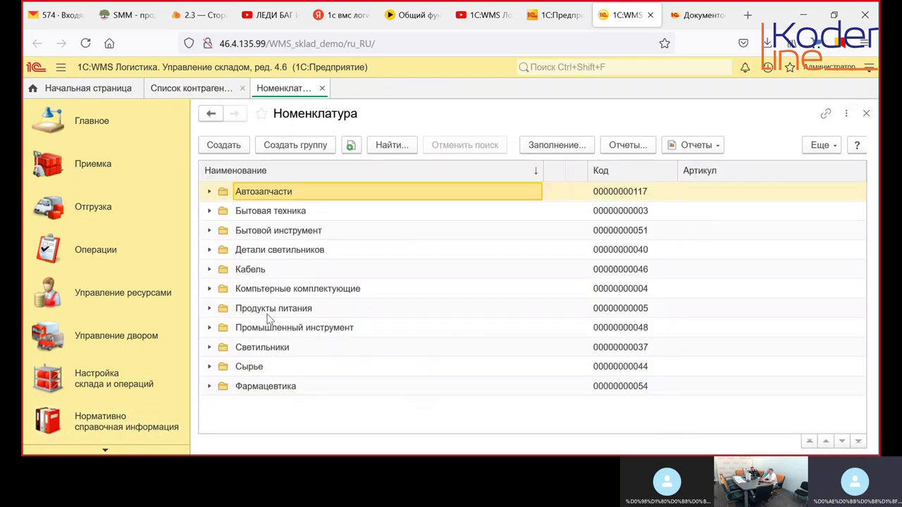
pyautogui.click(209, 211)
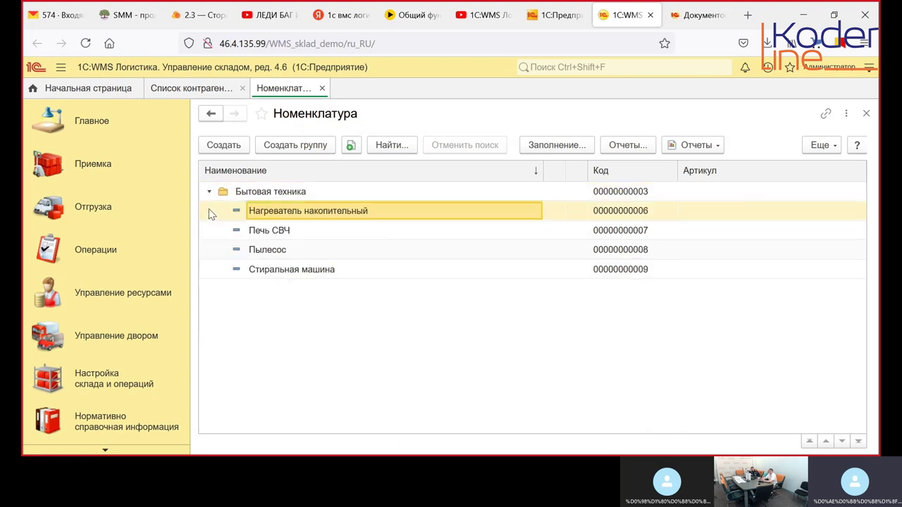
pyautogui.doubleClick(321, 212)
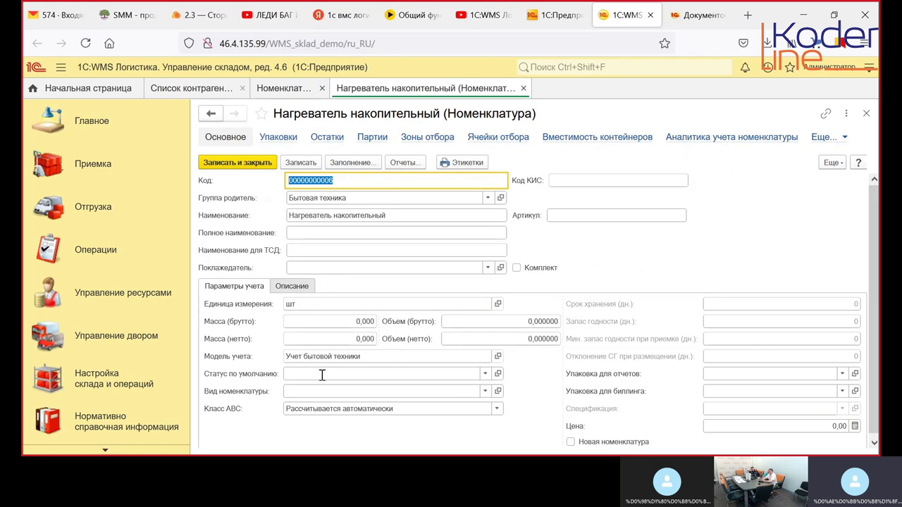
# View the heater's available default statuses and its packaging list, and close the item card
pyautogui.click(486, 375)
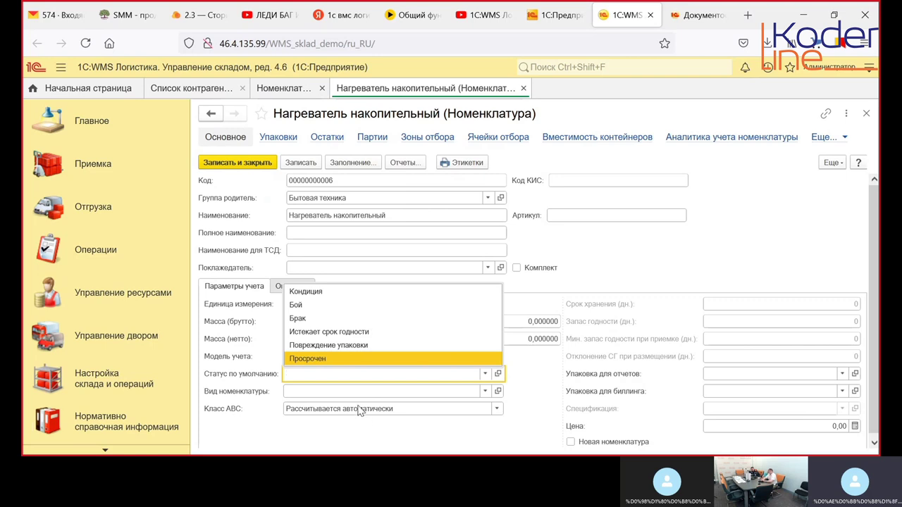
pyautogui.press('Escape')
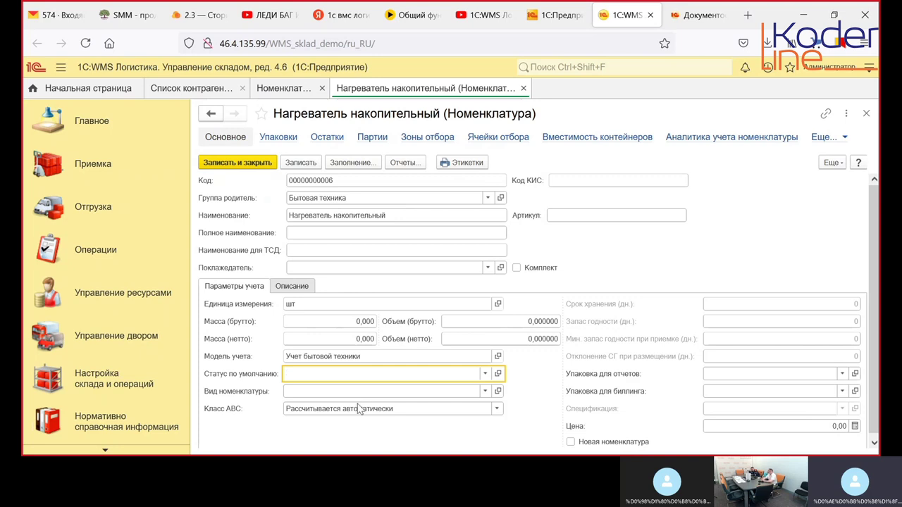
pyautogui.click(276, 141)
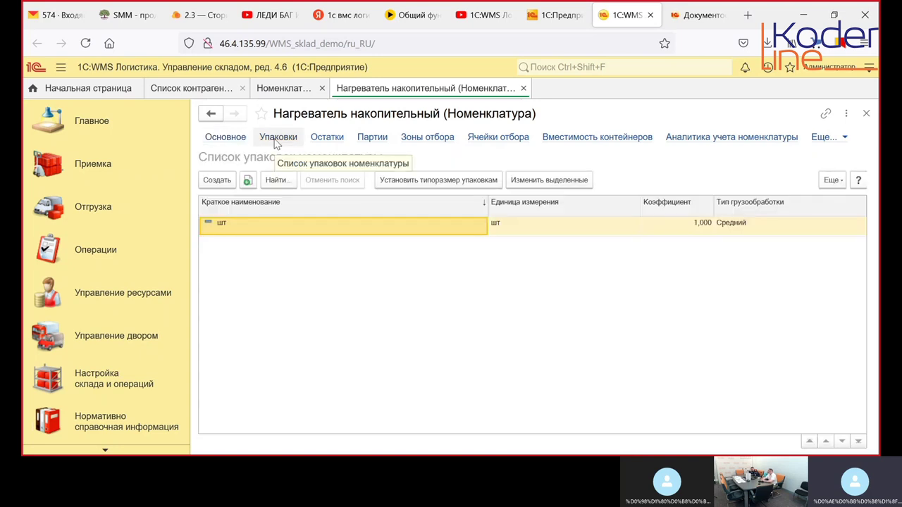
pyautogui.press('Escape')
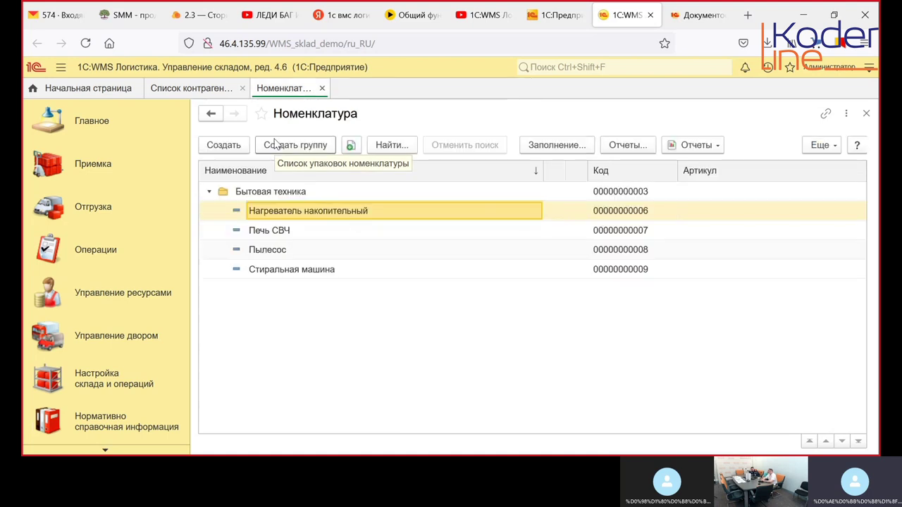
# Open the Кофе item from the Продукты питания group and examine the handling types in its packaging list
pyautogui.click(252, 199)
pyautogui.doubleClick(250, 200)
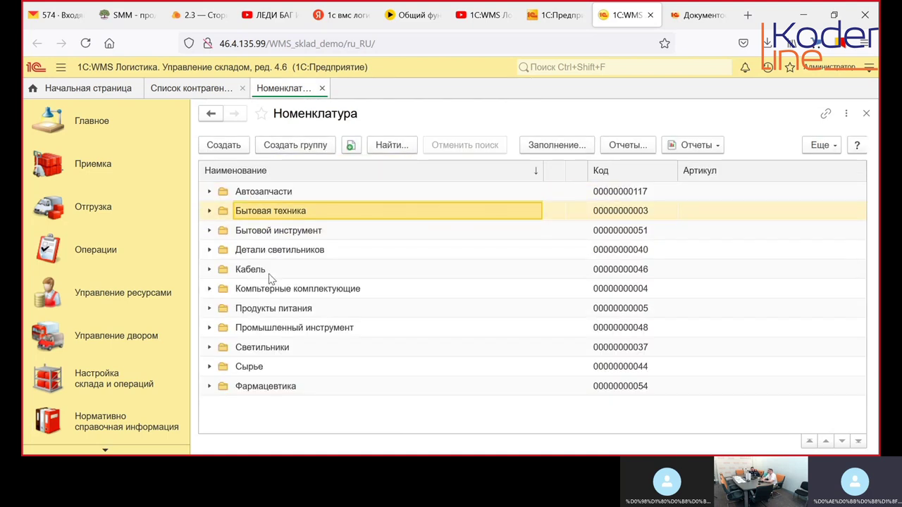
pyautogui.doubleClick(269, 308)
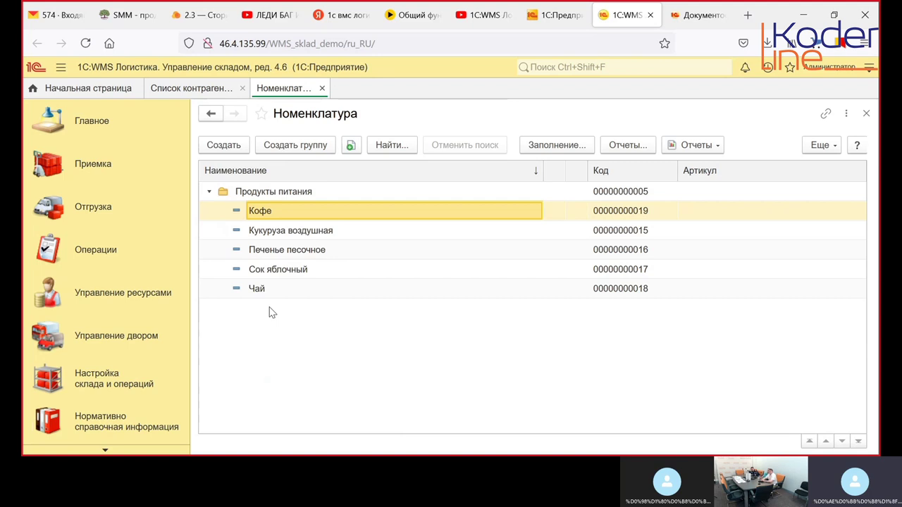
pyautogui.doubleClick(276, 213)
pyautogui.click(278, 138)
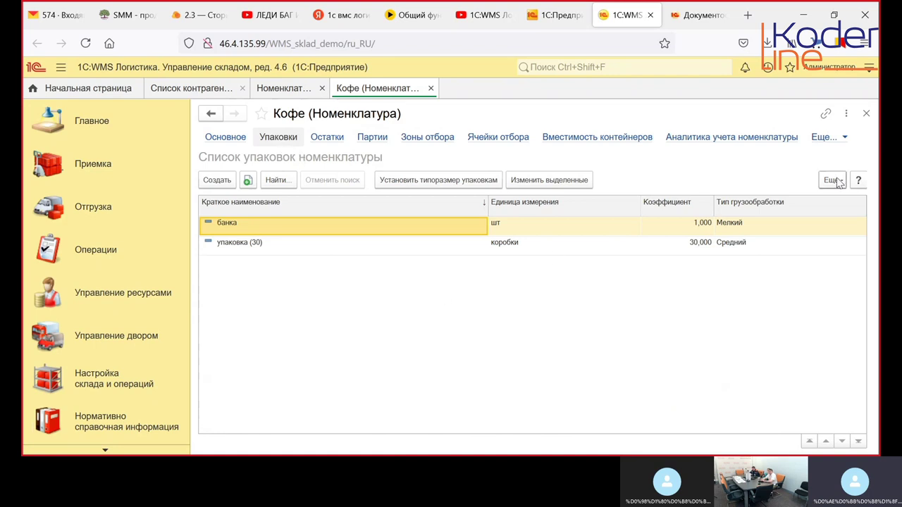
pyautogui.click(797, 230)
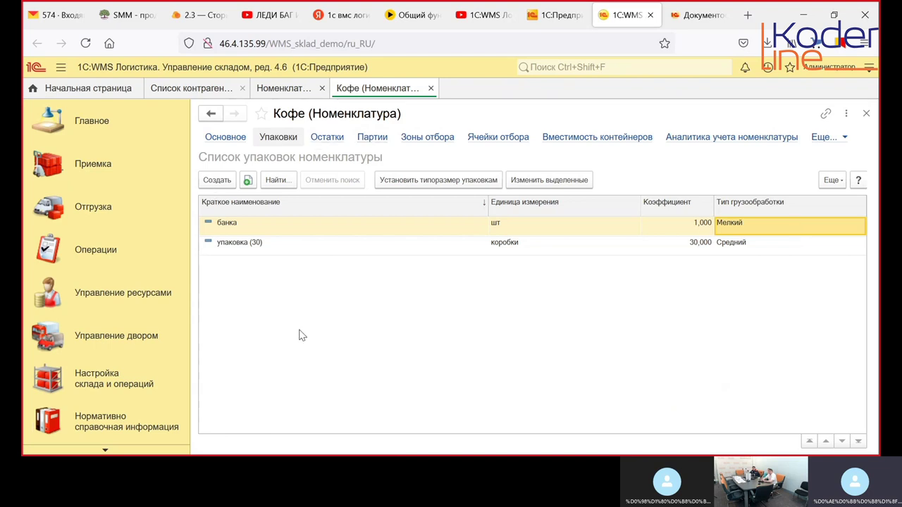
# Review the coffee item's Остатки, Партии, Зоны отбора and Основное pages, and close its card
pyautogui.click(328, 141)
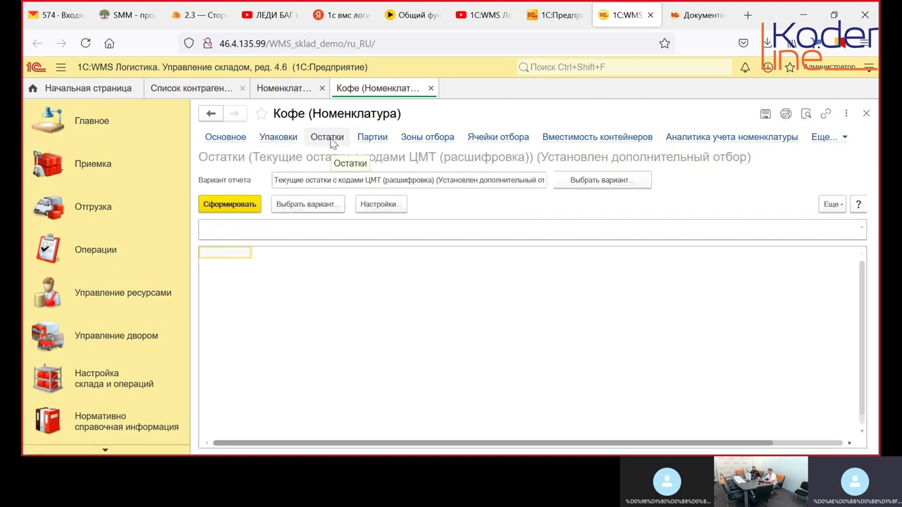
pyautogui.click(378, 143)
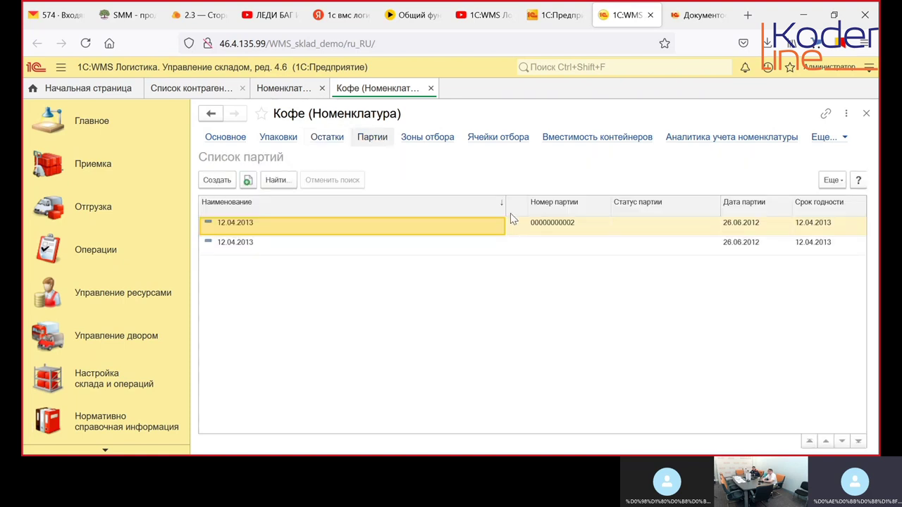
pyautogui.click(425, 140)
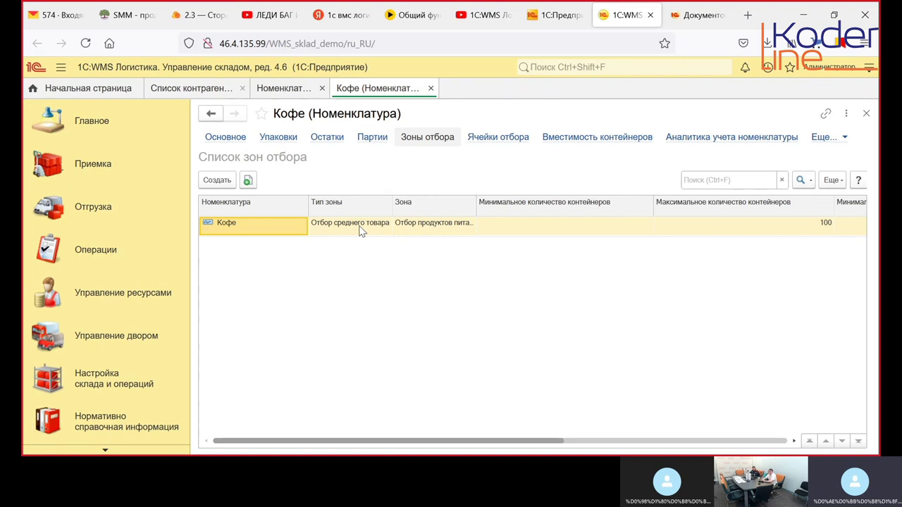
pyautogui.click(226, 141)
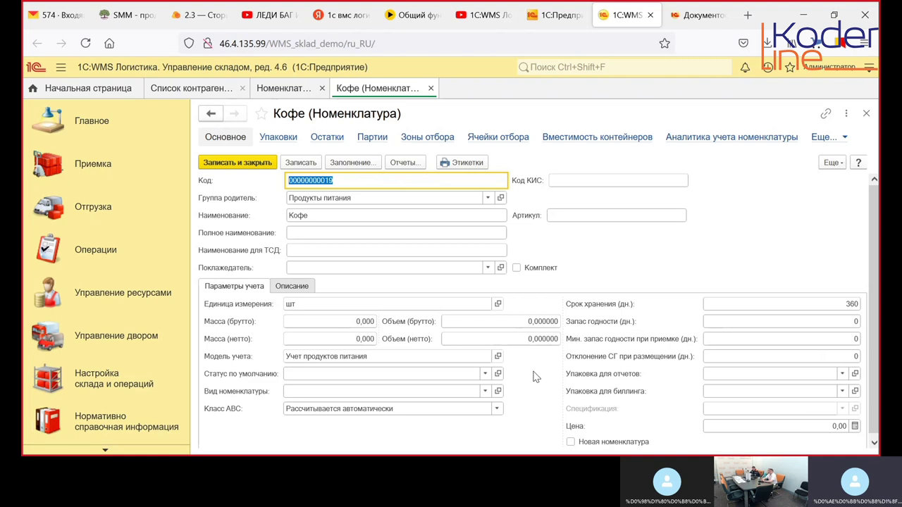
pyautogui.click(430, 88)
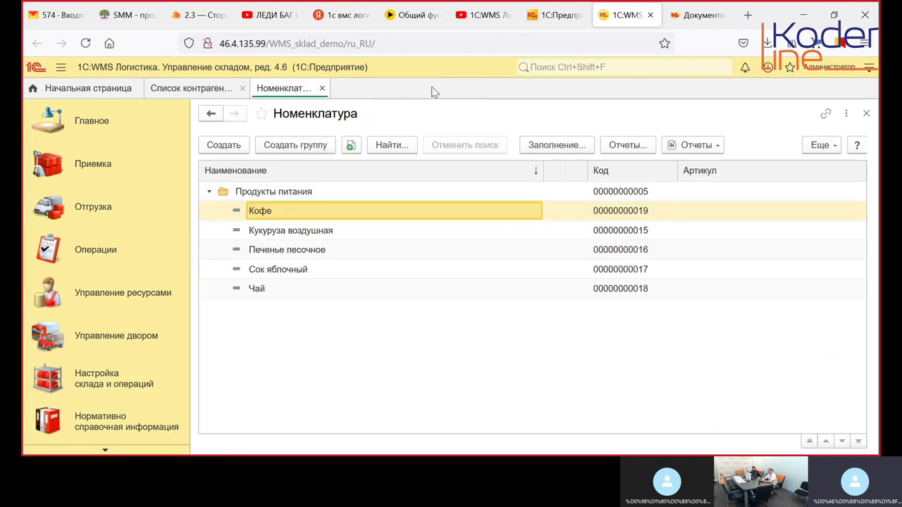
# Open the Типы контейнеров list from the reference data and open the Лоток container type card
pyautogui.click(83, 421)
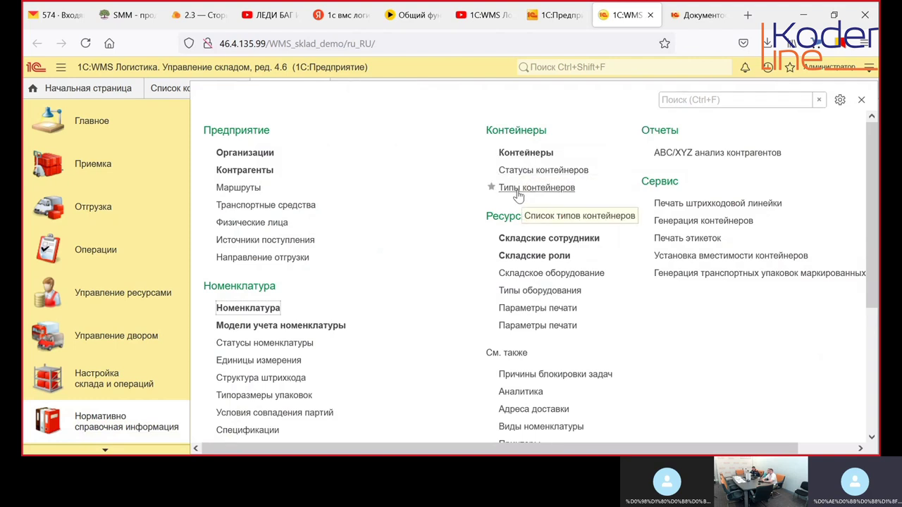
pyautogui.press('Escape')
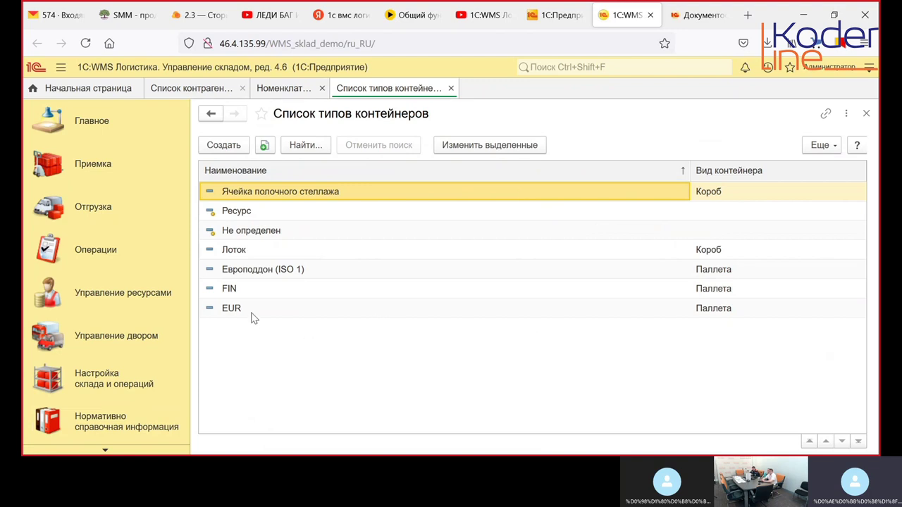
pyautogui.click(240, 256)
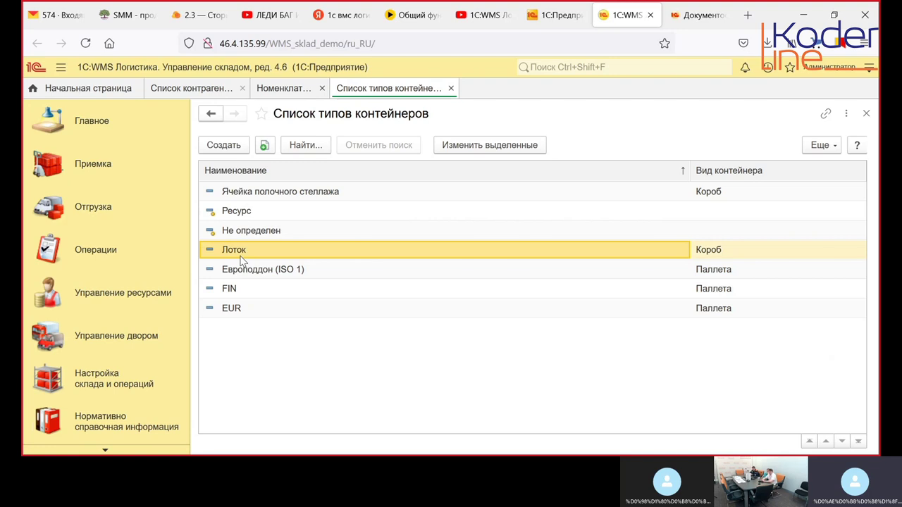
pyautogui.doubleClick(240, 250)
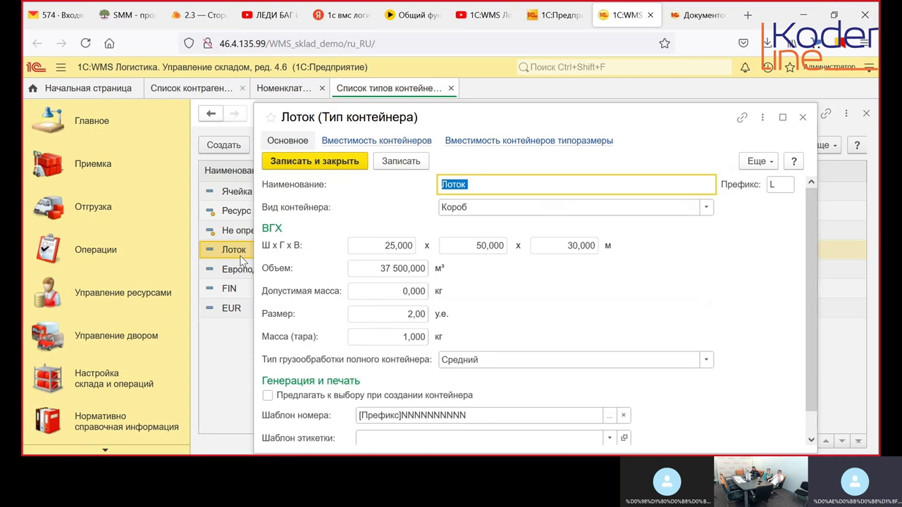
# Examine the Лоток type's container capacity list, viewing and closing the entries for Корпус-отражатель and Сверло центровочное
pyautogui.click(372, 143)
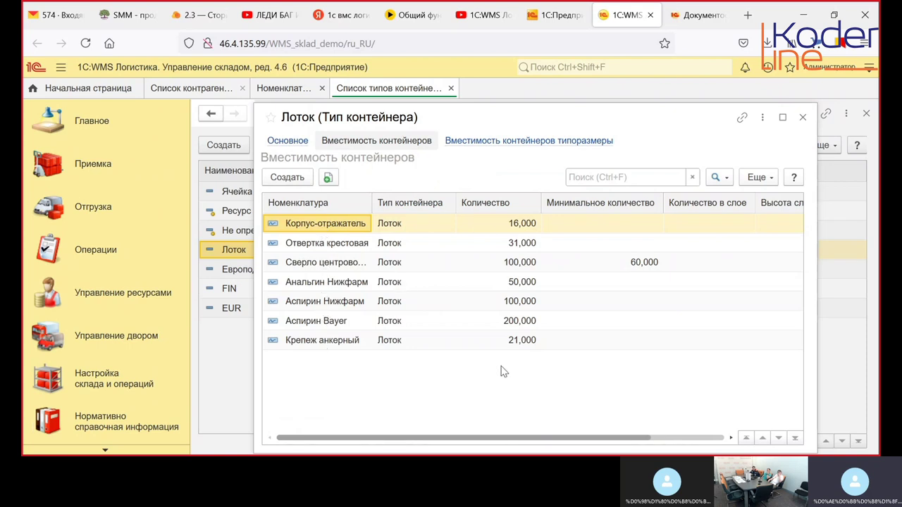
pyautogui.click(478, 226)
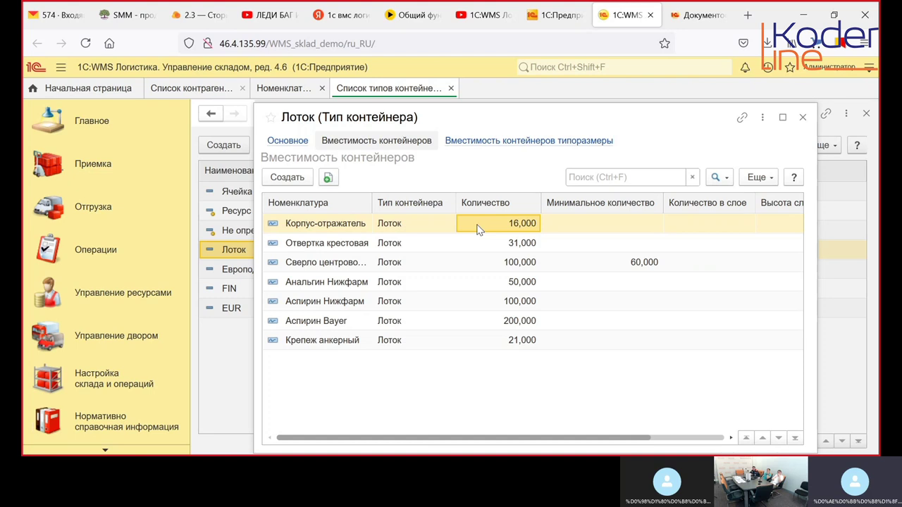
pyautogui.doubleClick(478, 229)
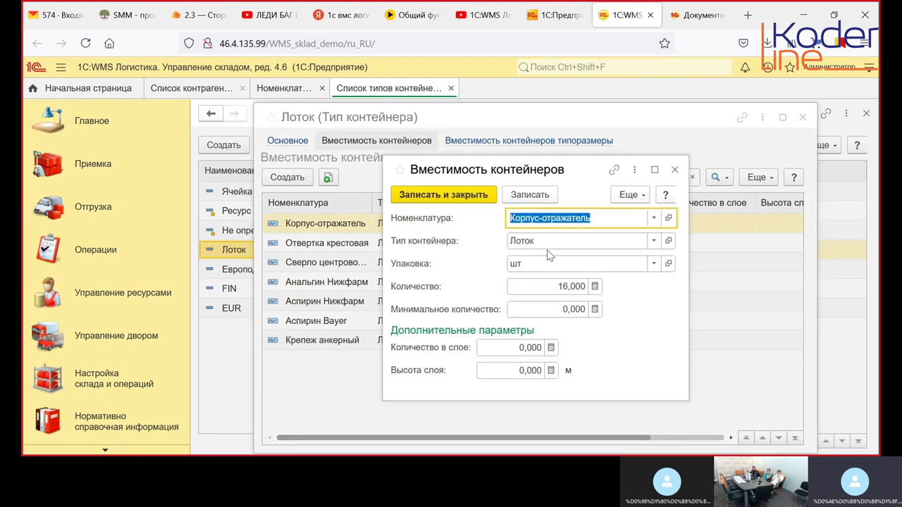
pyautogui.press('Escape')
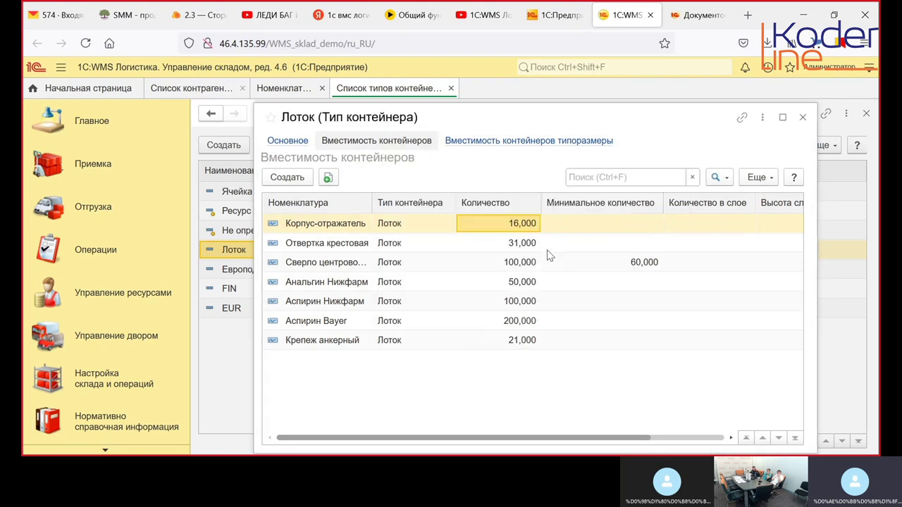
pyautogui.click(388, 267)
pyautogui.doubleClick(389, 266)
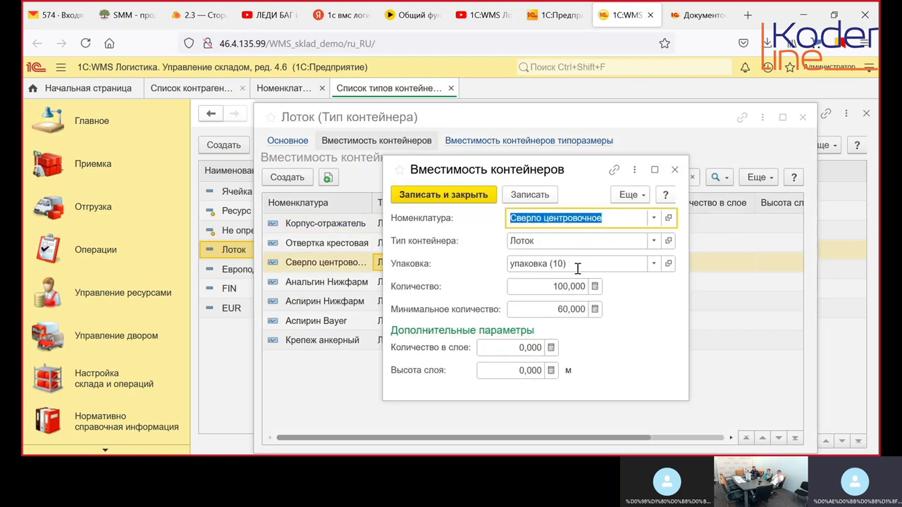
pyautogui.press('Escape')
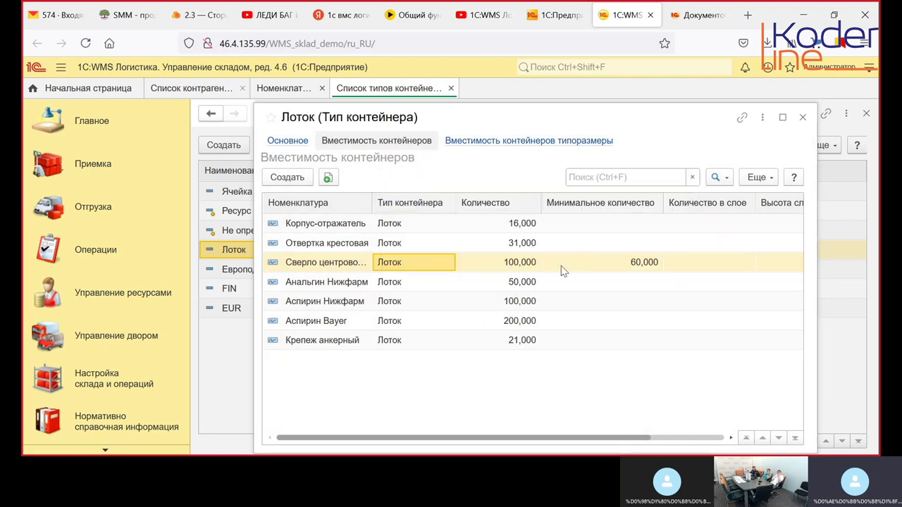
# Review the Размер and full-container handling type options on the Лоток card's Основное page, and close the card and the container type list
pyautogui.click(299, 145)
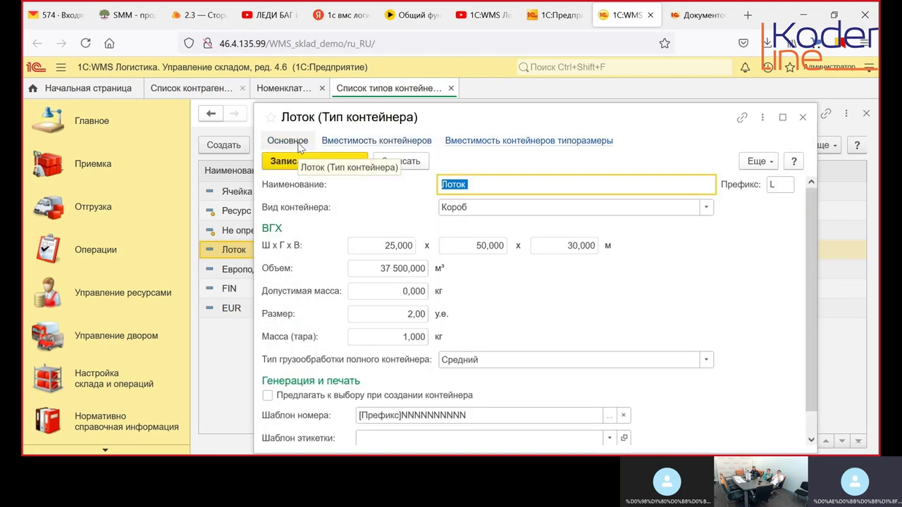
pyautogui.click(369, 317)
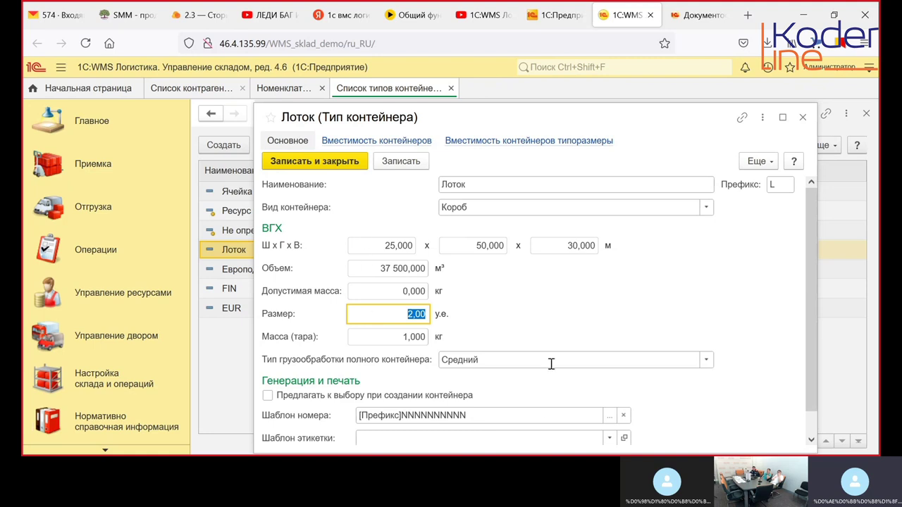
pyautogui.click(500, 362)
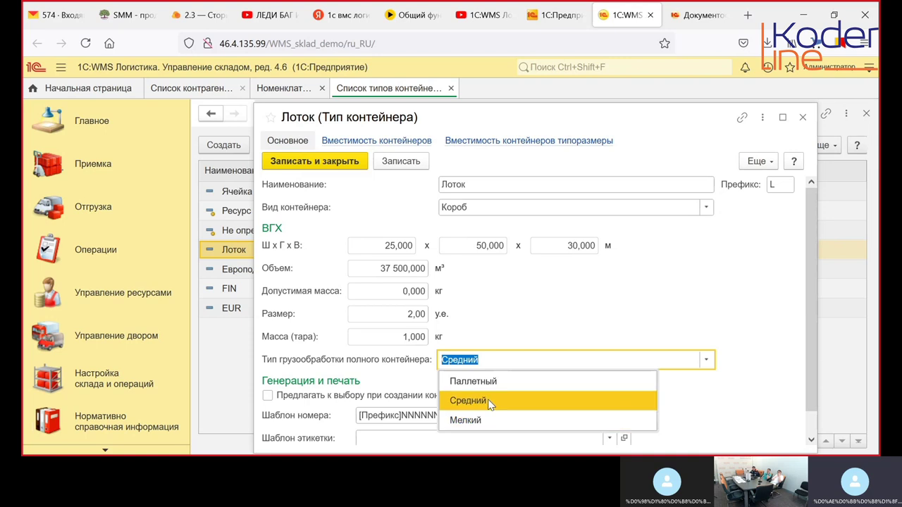
pyautogui.click(552, 310)
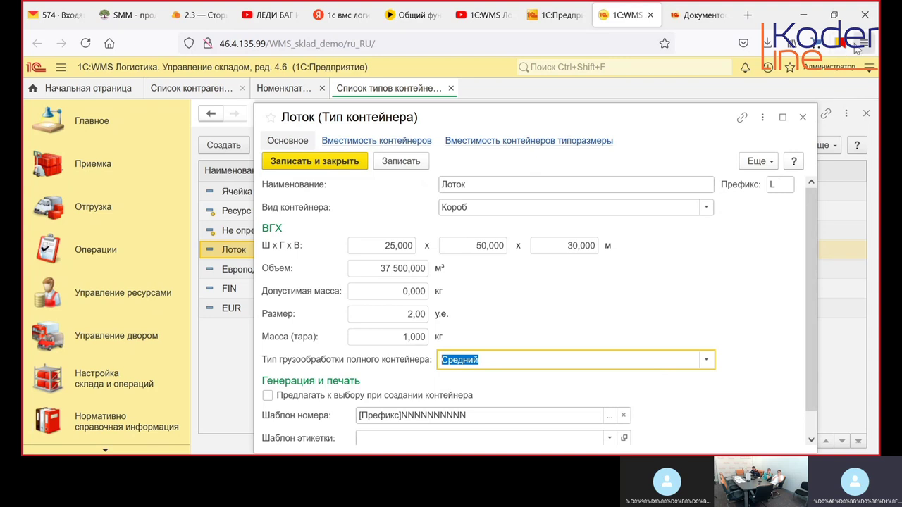
pyautogui.click(804, 117)
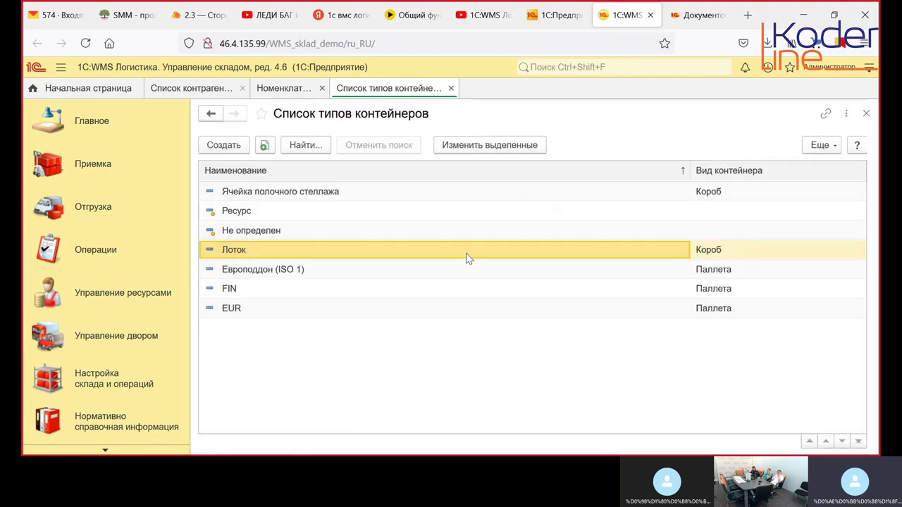
pyautogui.press('Escape')
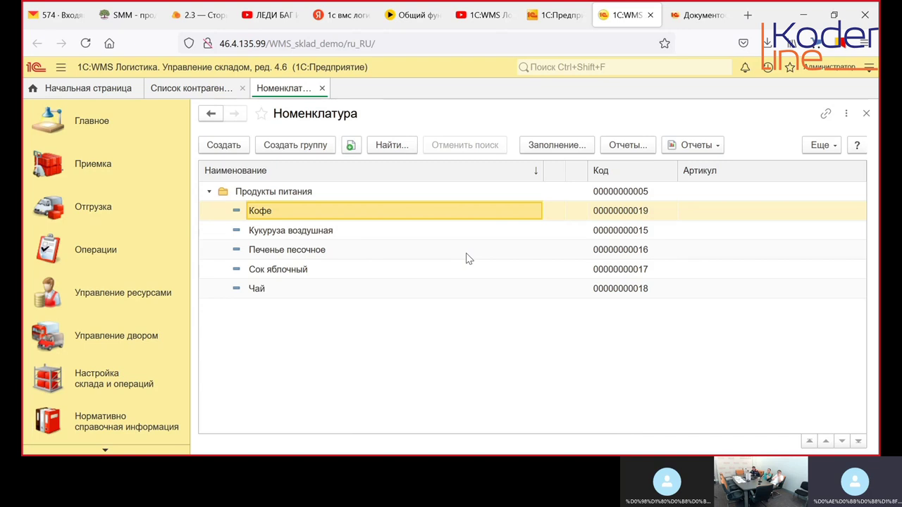
# Open the Ячейки list from the warehouse settings and view the cells of Зона брака, Ворота and Зона комплектации
pyautogui.click(109, 393)
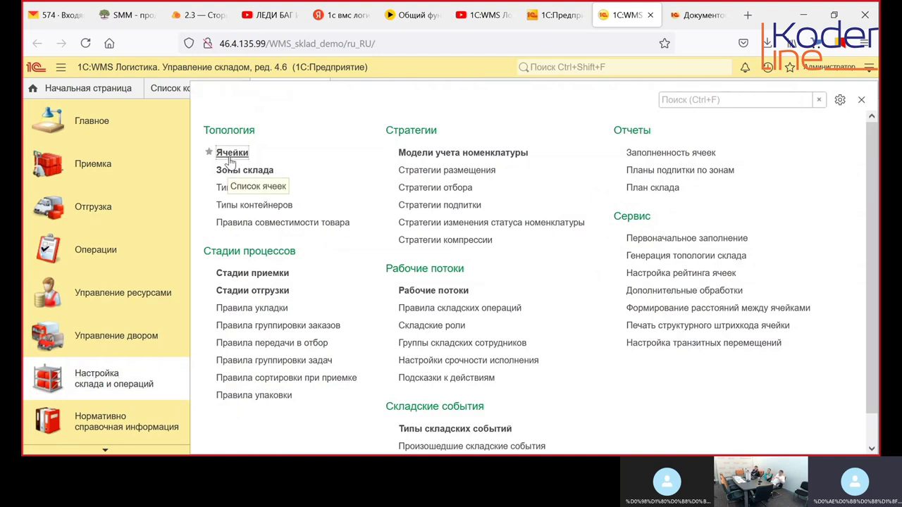
pyautogui.press('Escape')
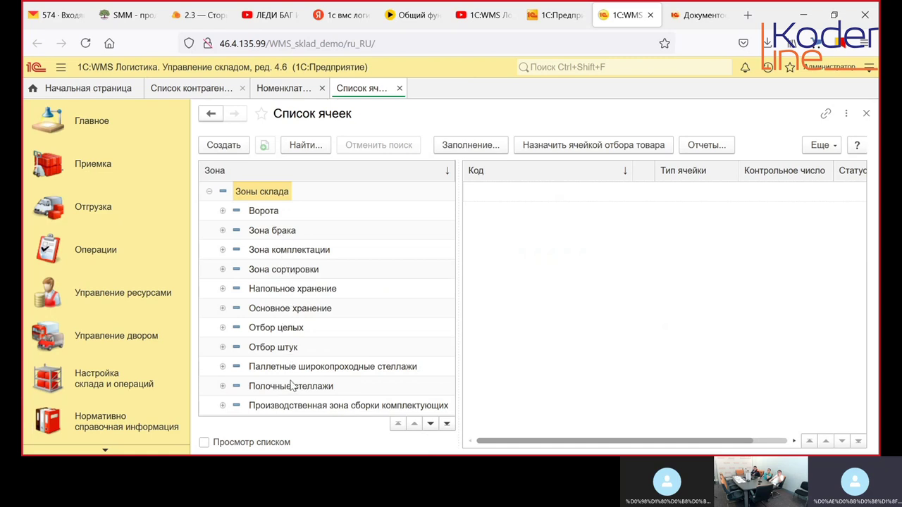
pyautogui.click(284, 238)
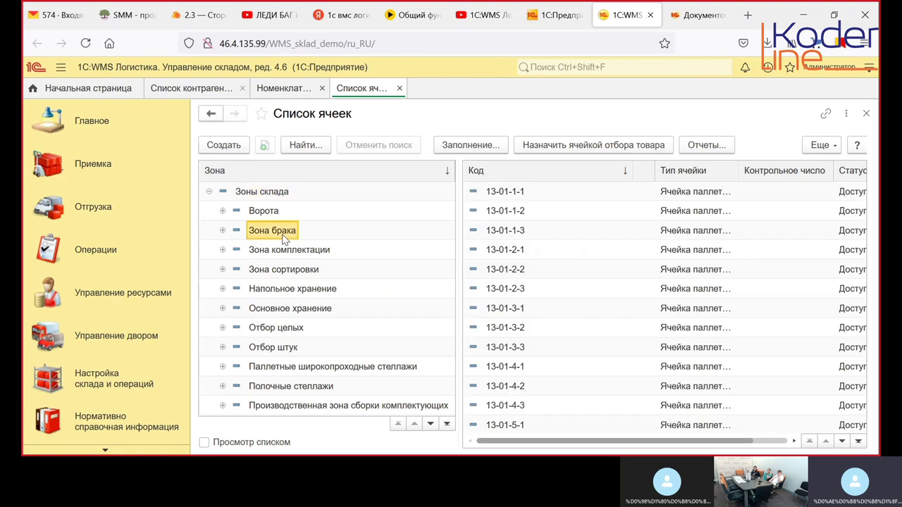
pyautogui.press('Up')
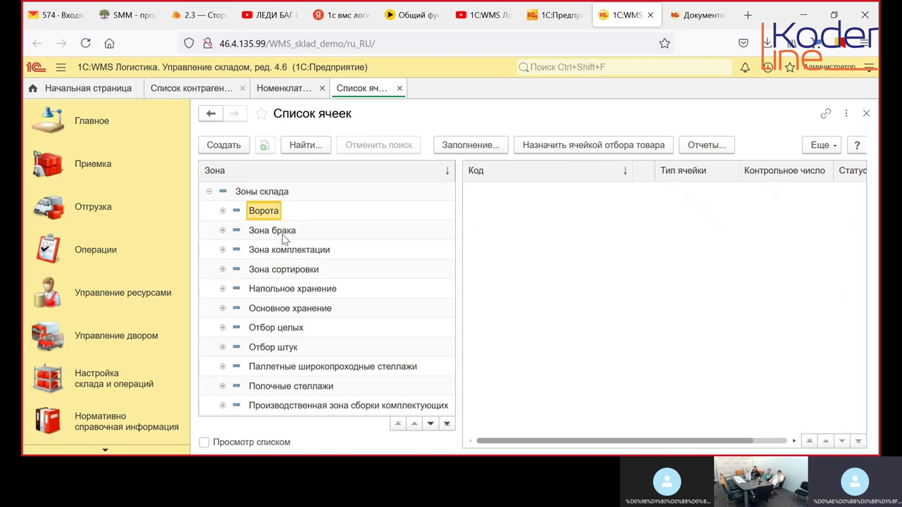
pyautogui.press('Down')
pyautogui.press('Down')
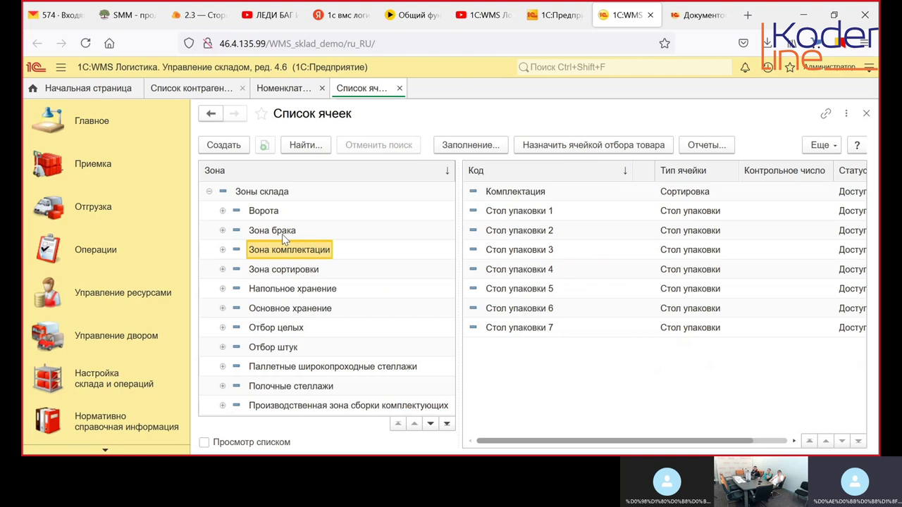
# Browse the remaining warehouse zones, selecting Основное хранение and Отбор целых, and close the cell list
pyautogui.click(292, 308)
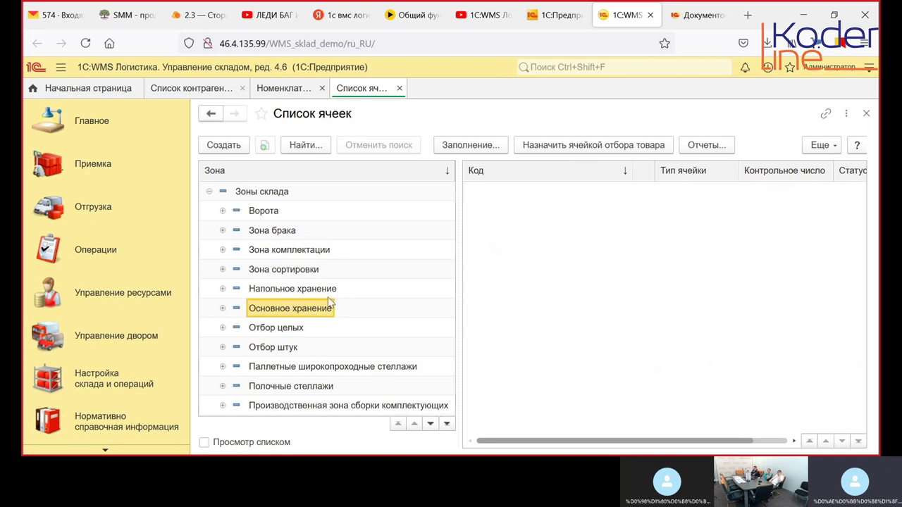
pyautogui.click(431, 423)
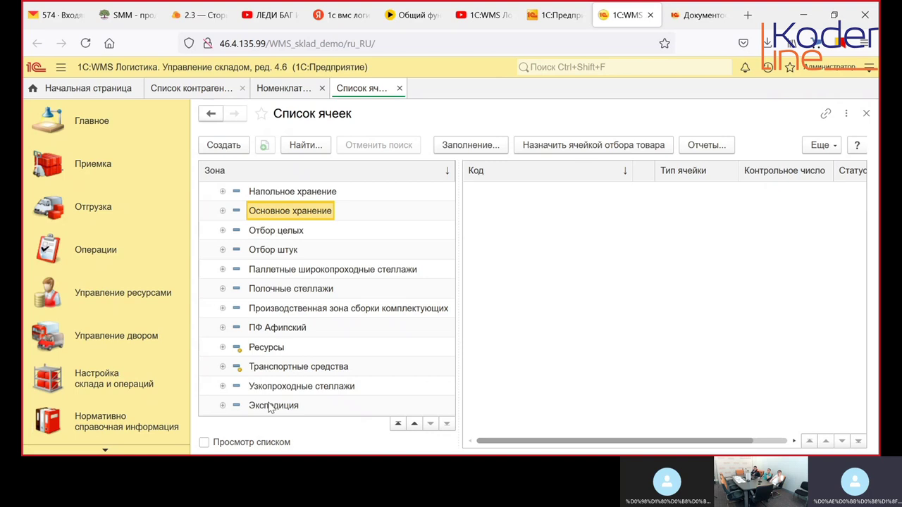
pyautogui.click(278, 232)
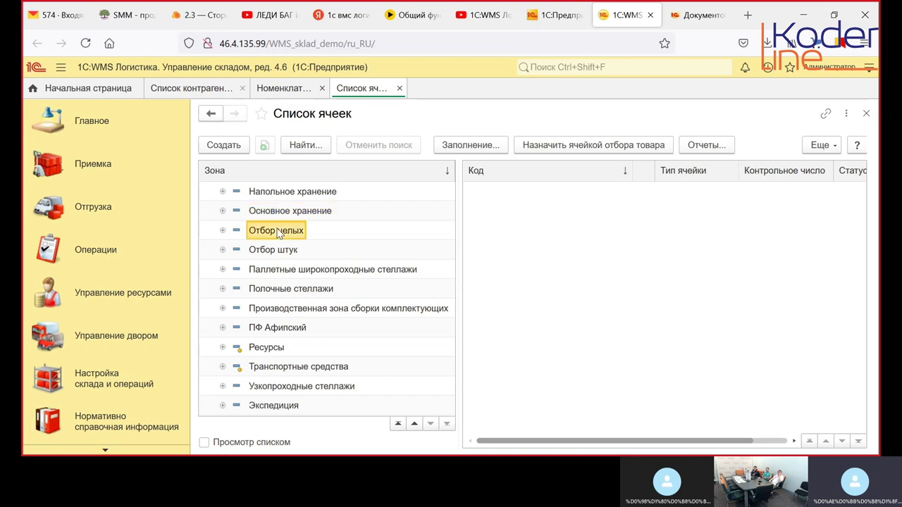
pyautogui.click(399, 89)
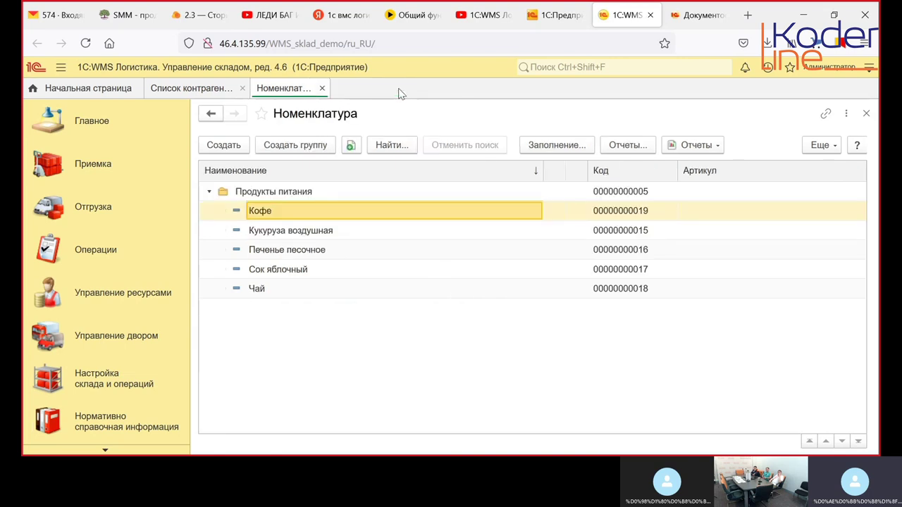
# Open the Стадии приемки list from the warehouse settings and open its Базовая настройка entry
pyautogui.click(85, 381)
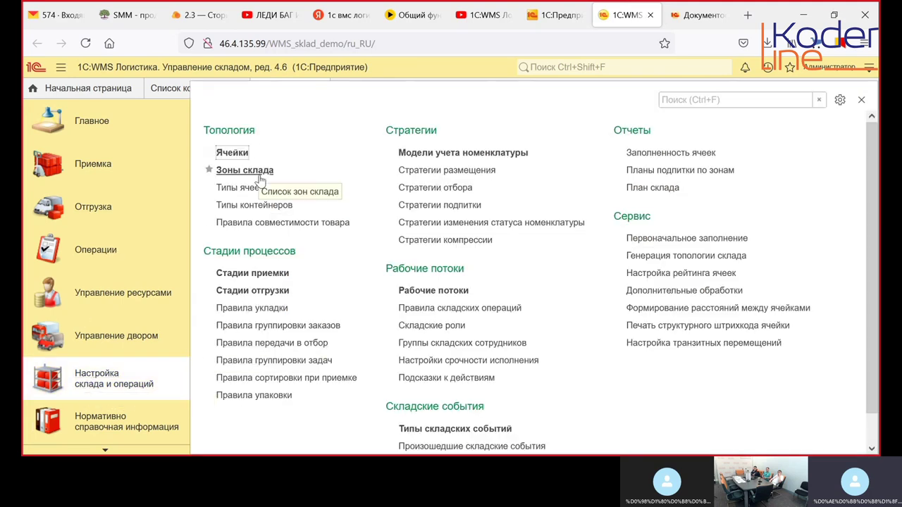
pyautogui.click(274, 277)
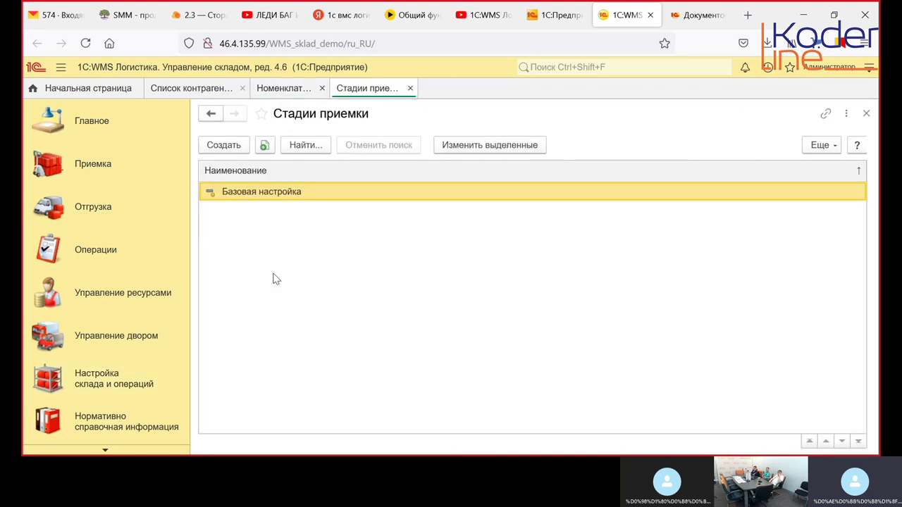
pyautogui.doubleClick(302, 195)
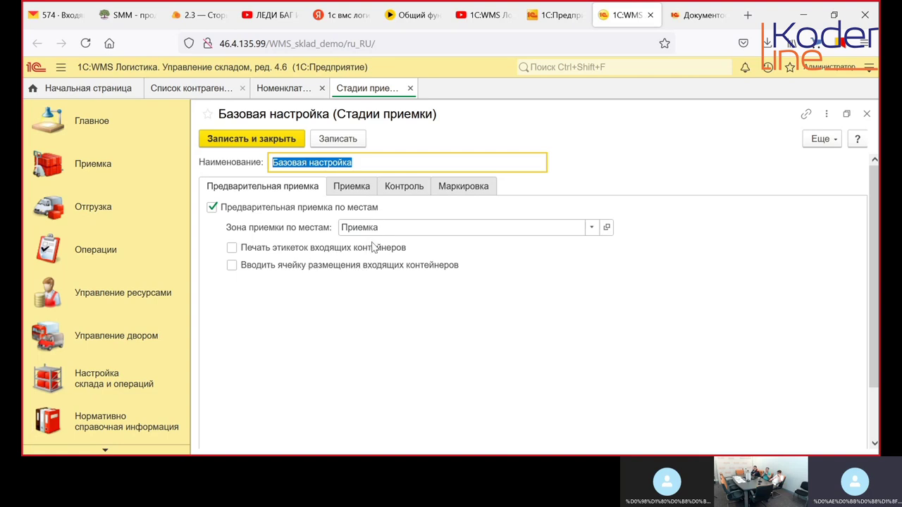
# Review the basic receiving setup's Приемка, Контроль and Маркировка settings, and return to Предварительная приемка
pyautogui.click(352, 187)
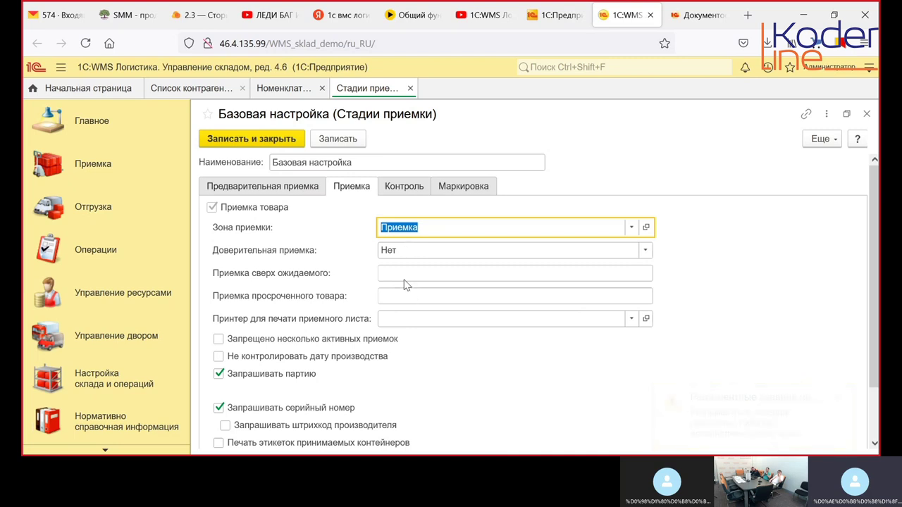
pyautogui.click(416, 275)
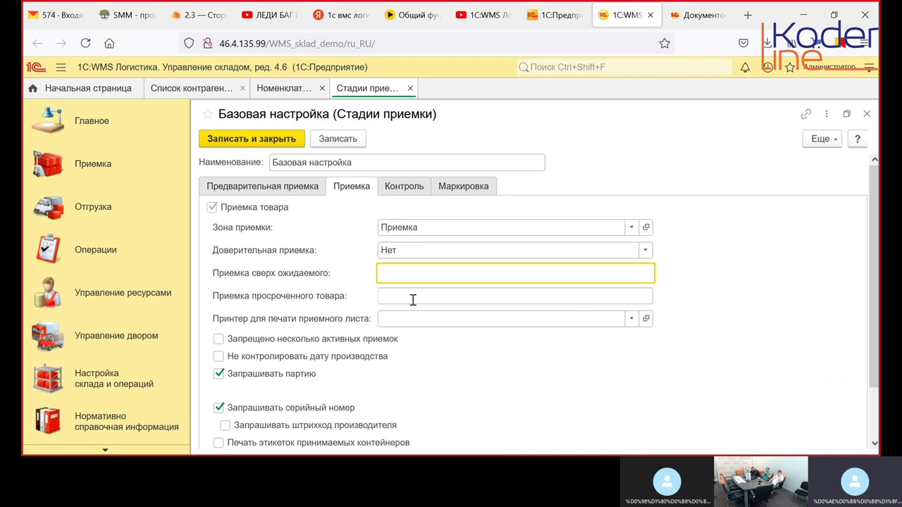
pyautogui.click(412, 299)
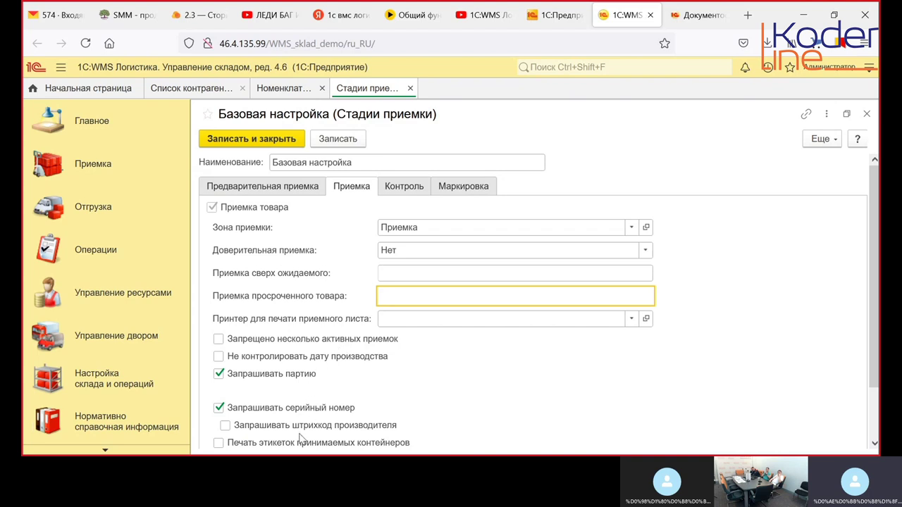
pyautogui.click(405, 187)
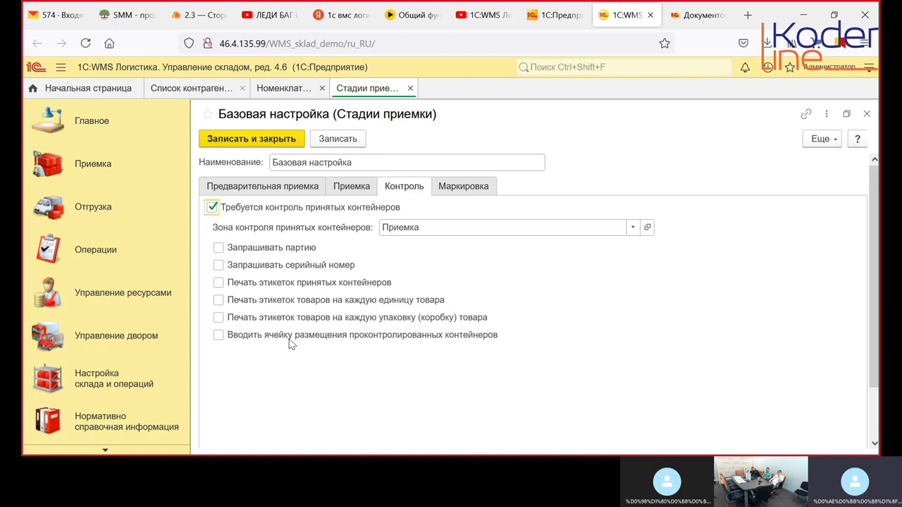
pyautogui.click(477, 192)
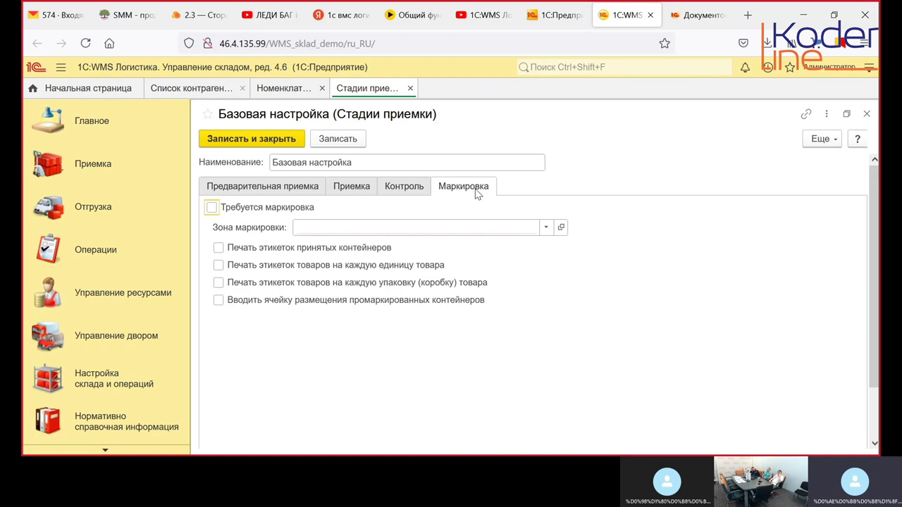
pyautogui.click(309, 186)
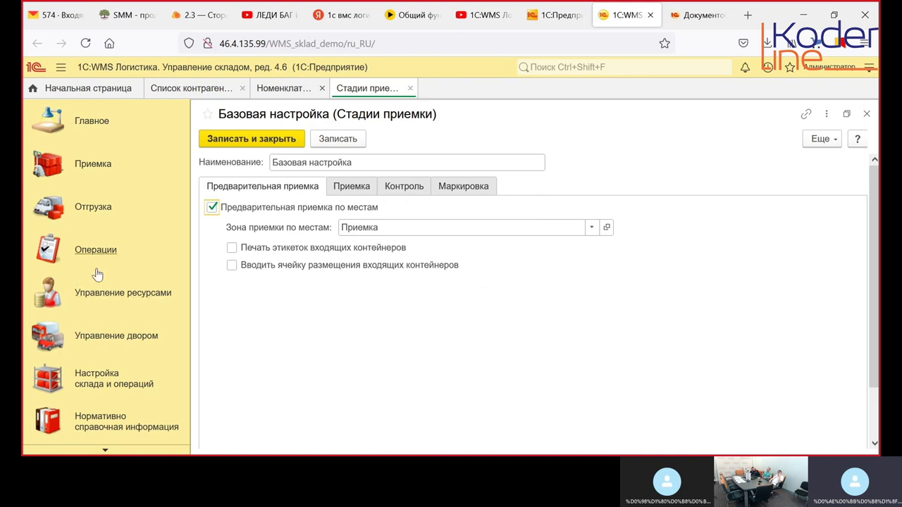
# Open the Модели учета номенклатуры list from the warehouse settings and open the Учет кабеля model in a maximized form
pyautogui.click(97, 386)
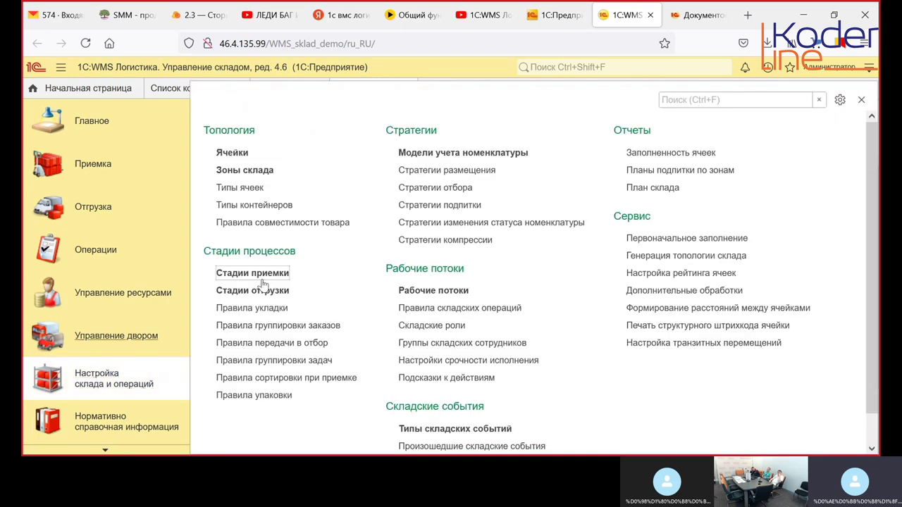
pyautogui.press('Escape')
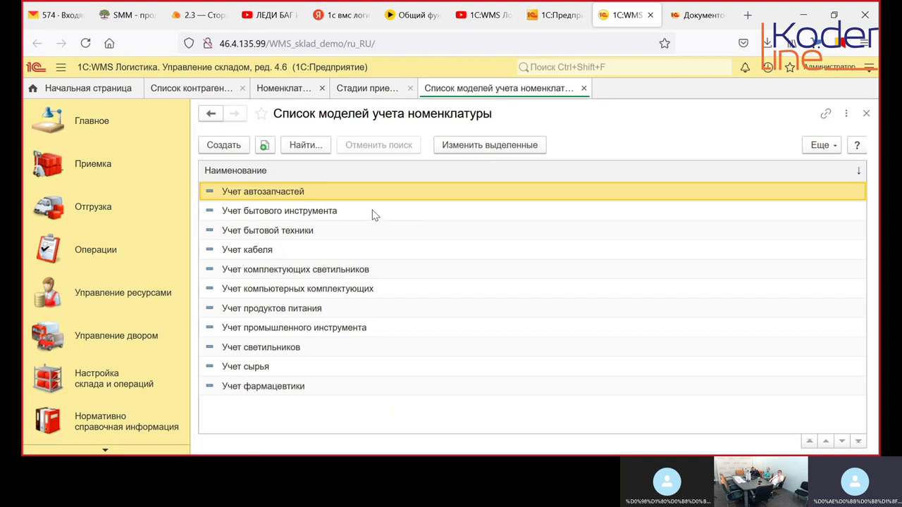
pyautogui.click(264, 258)
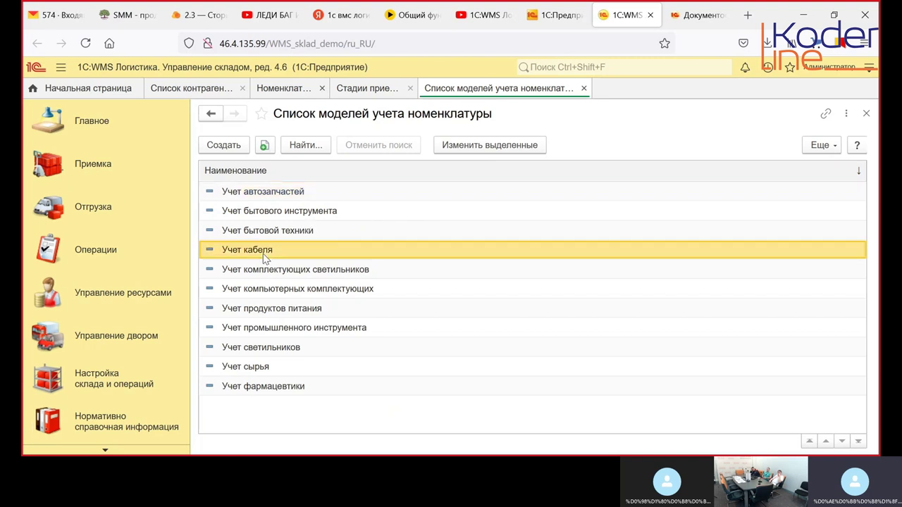
pyautogui.doubleClick(265, 258)
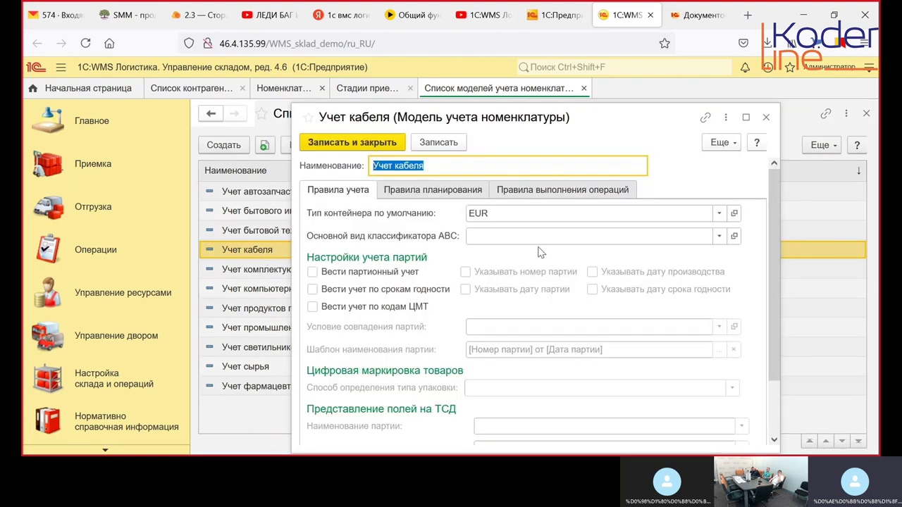
pyautogui.click(745, 117)
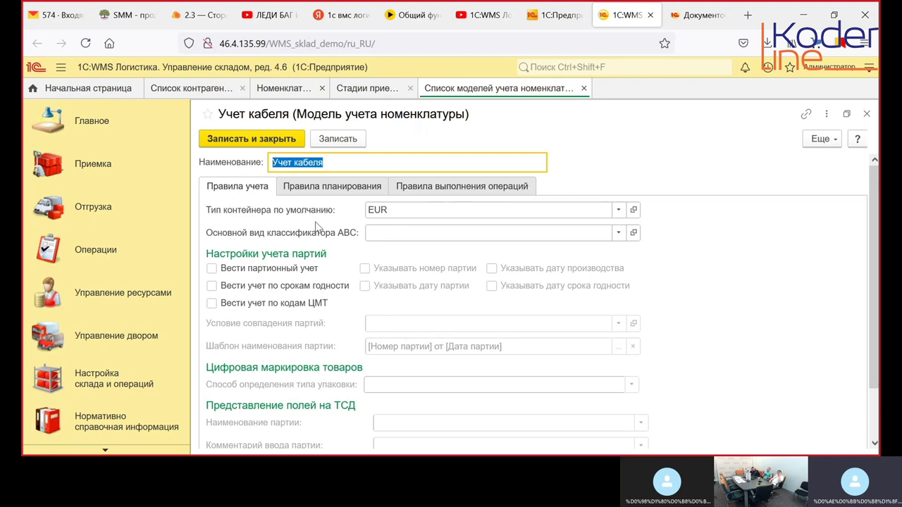
# View the planning rules of Учет кабеля, inspect its Размещение кабеля placement strategy, and close the strategy
pyautogui.click(319, 189)
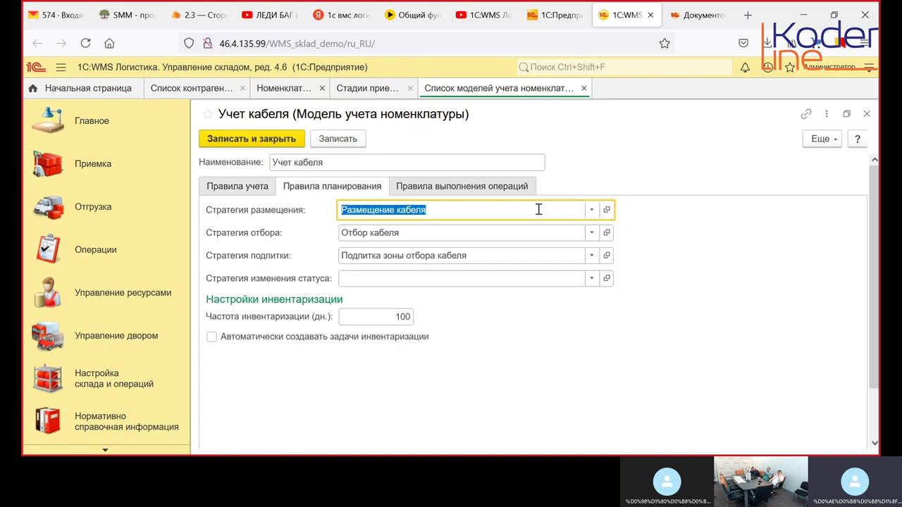
pyautogui.click(607, 210)
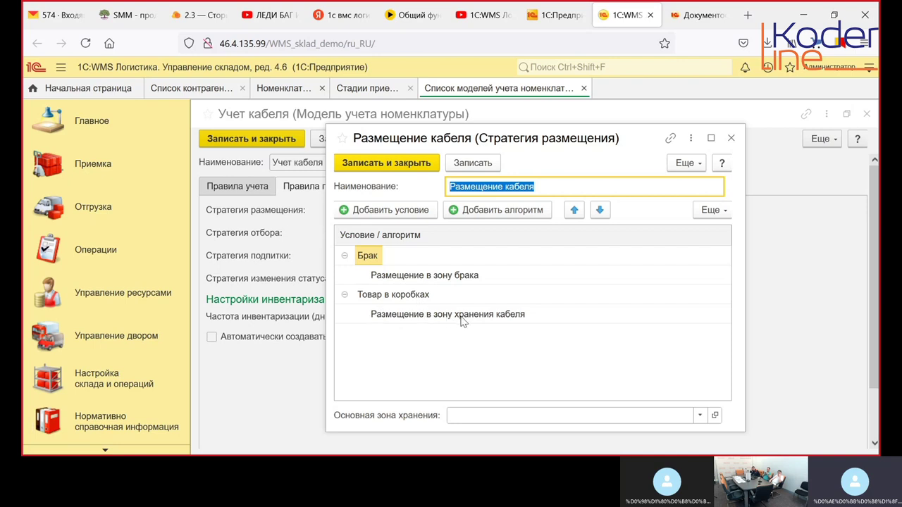
pyautogui.click(730, 138)
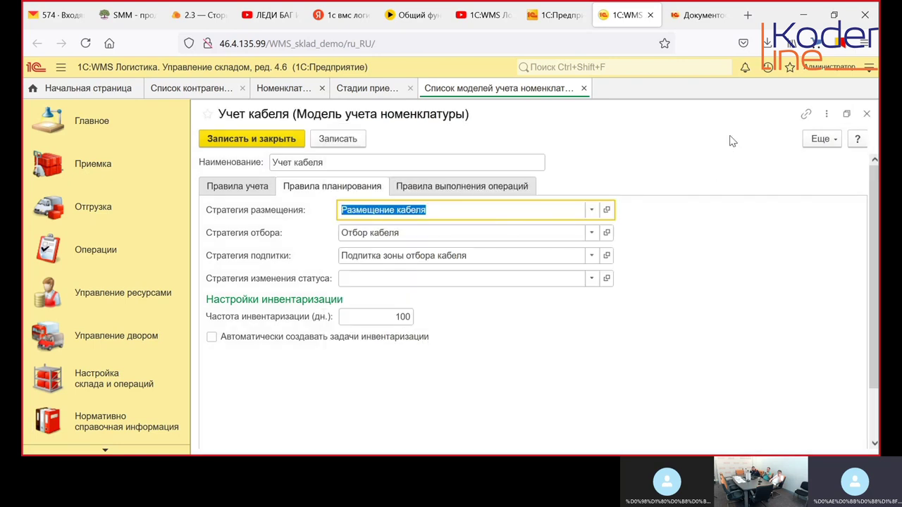
# Inspect the Отбор кабеля picking strategy and its Отбор кабеля из зоны отбора algorithm, and close both forms
pyautogui.click(607, 233)
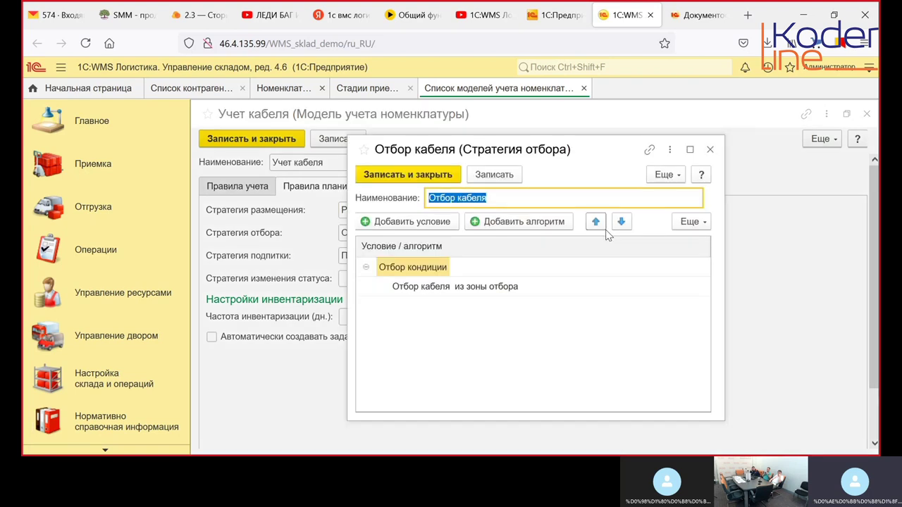
pyautogui.click(481, 291)
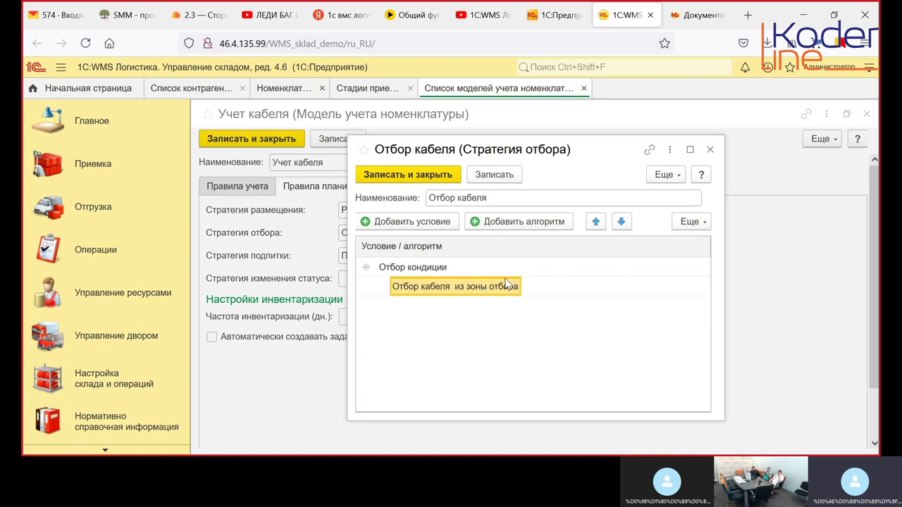
pyautogui.doubleClick(493, 292)
pyautogui.click(704, 288)
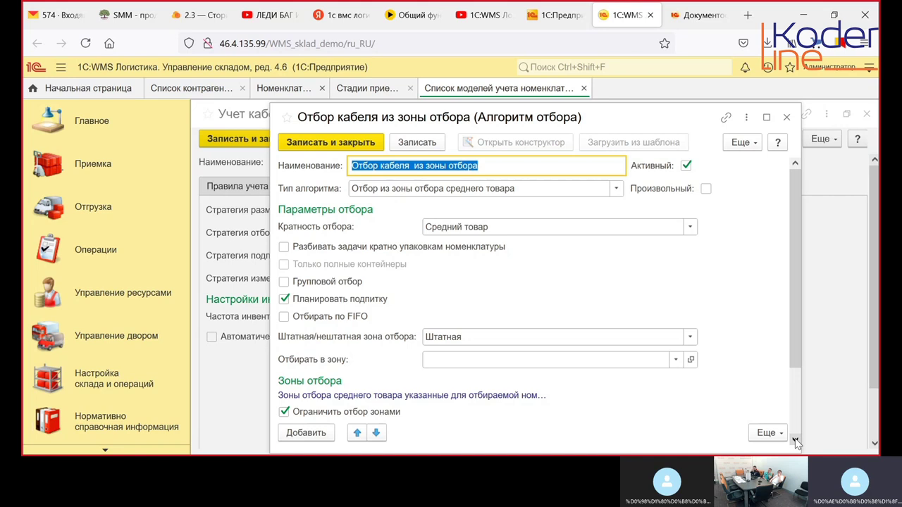
pyautogui.click(787, 118)
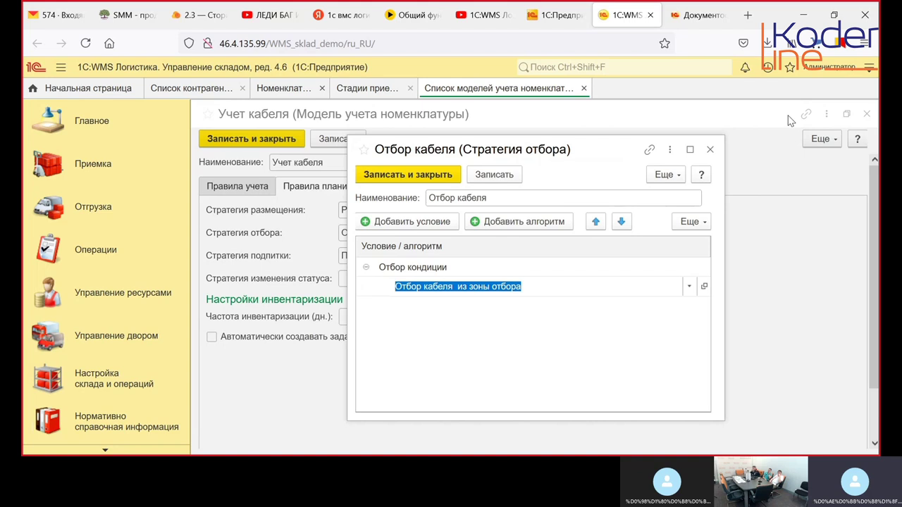
pyautogui.click(710, 149)
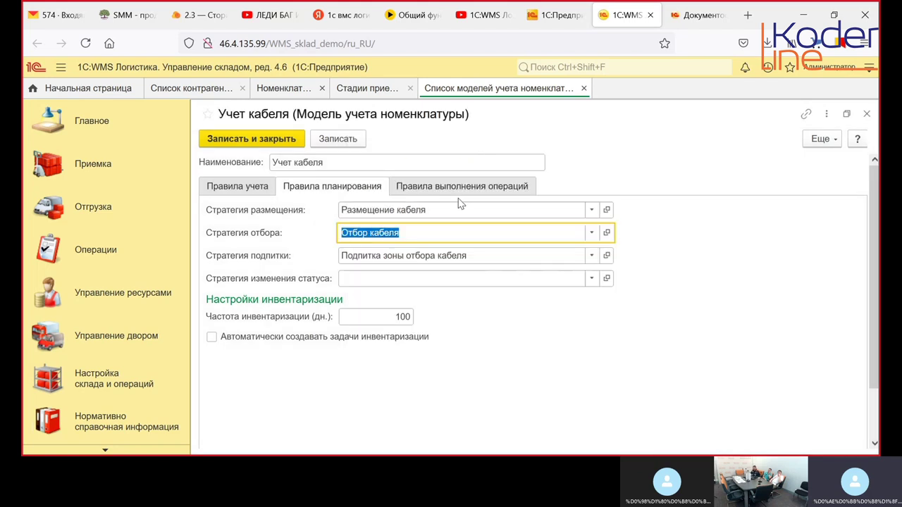
# Inspect the Подпитка зоны отбора кабеля replenishment strategy, close it, and view the model's Правила выполнения операций
pyautogui.click(458, 253)
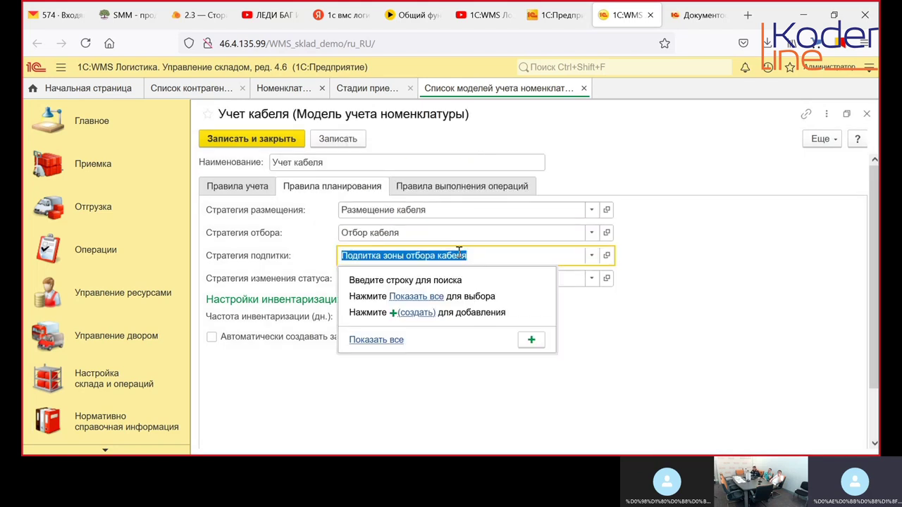
pyautogui.click(607, 256)
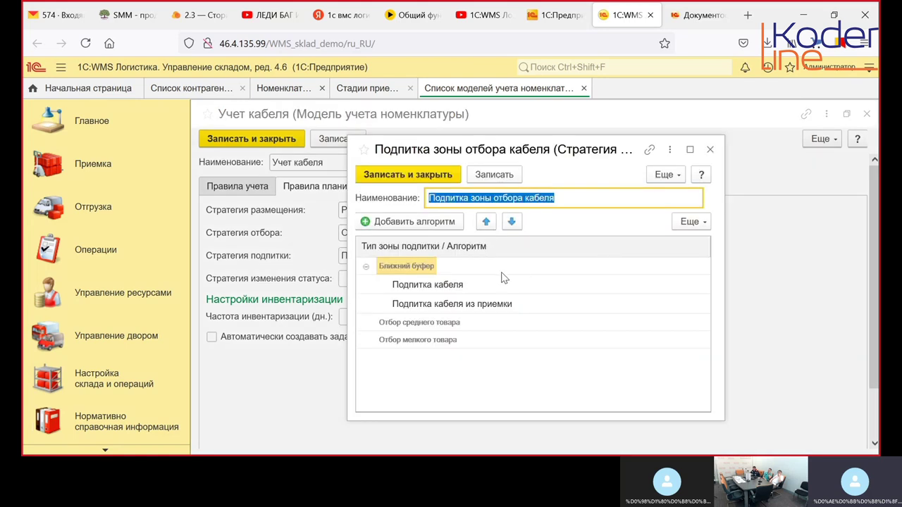
pyautogui.click(709, 150)
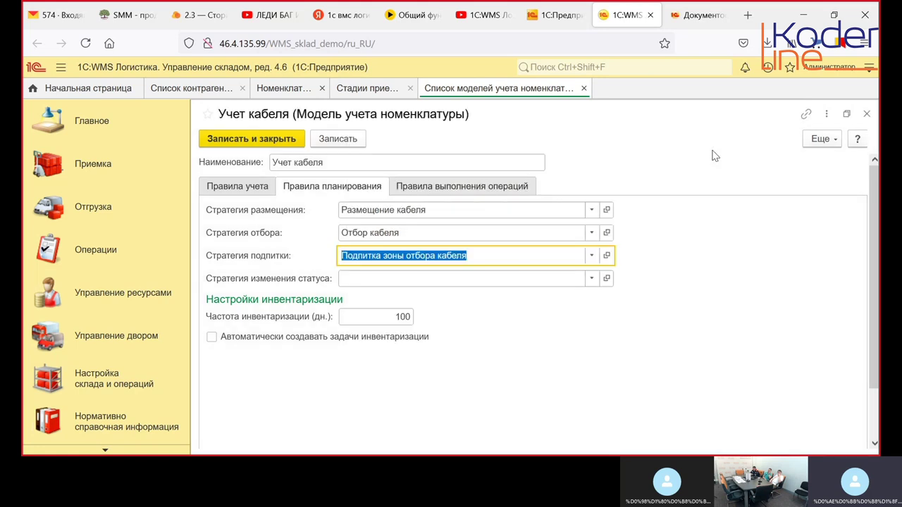
pyautogui.click(489, 191)
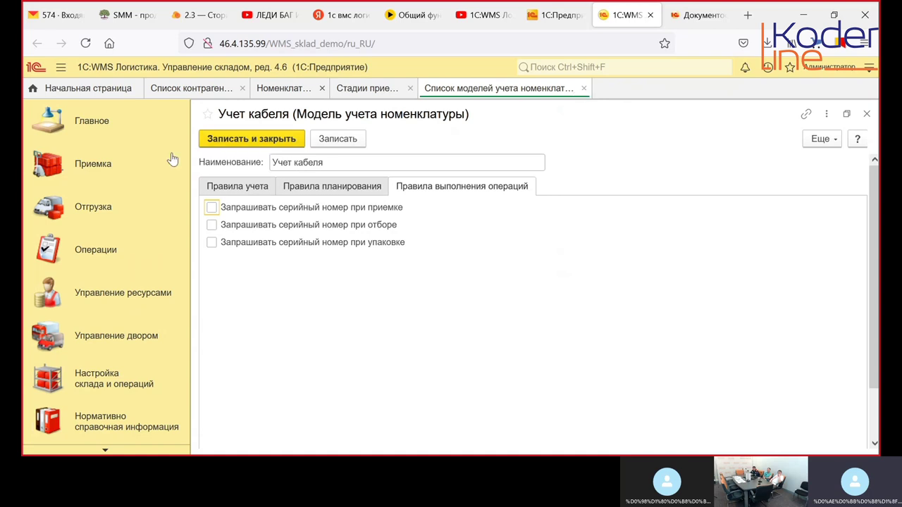
# Open the Диспетчер приемки workplace and the Ожидаемые приемки list from the Приемка section
pyautogui.click(90, 172)
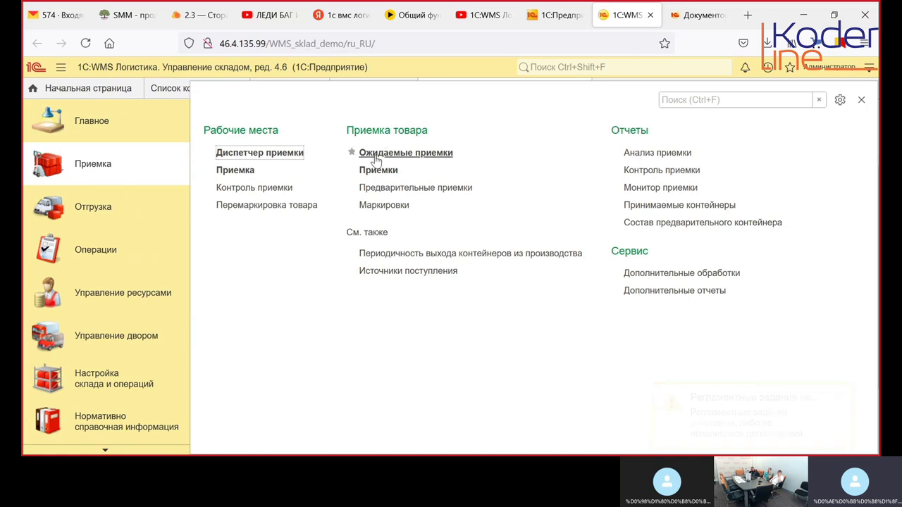
pyautogui.click(275, 159)
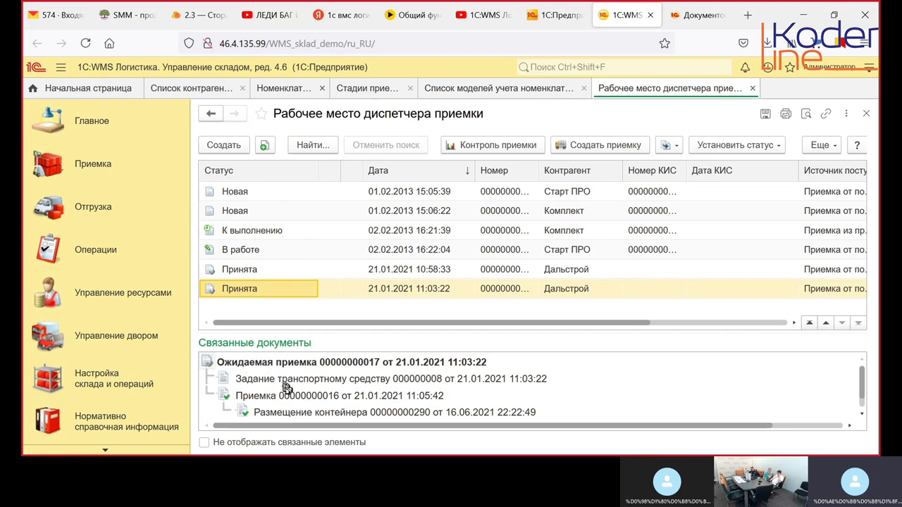
pyautogui.click(98, 166)
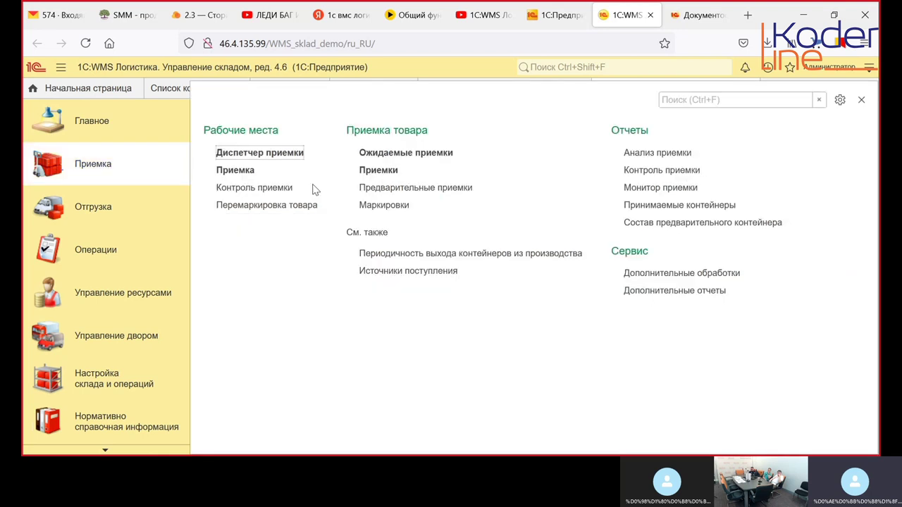
pyautogui.click(400, 153)
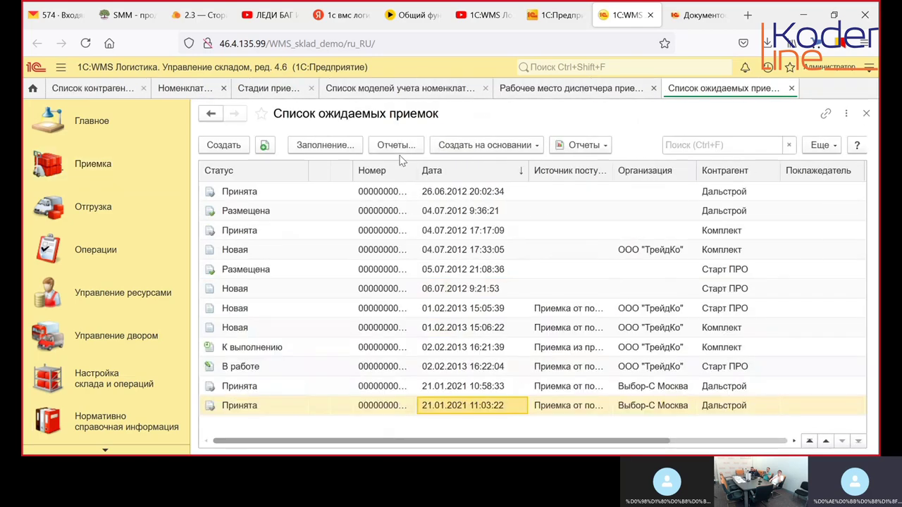
# Open the expected receipt dated 21.01.2021 11:03:22, look back at the list of expected receipts, and return to the document
pyautogui.click(379, 404)
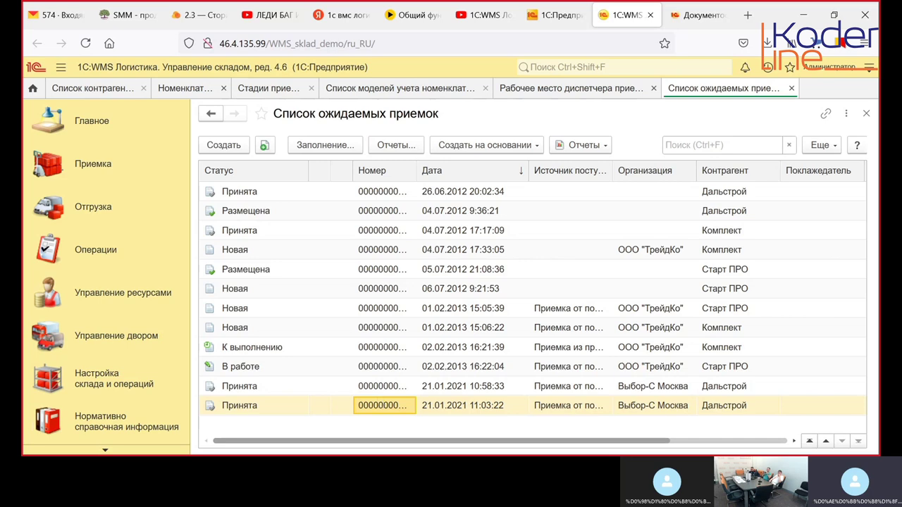
pyautogui.press('Return')
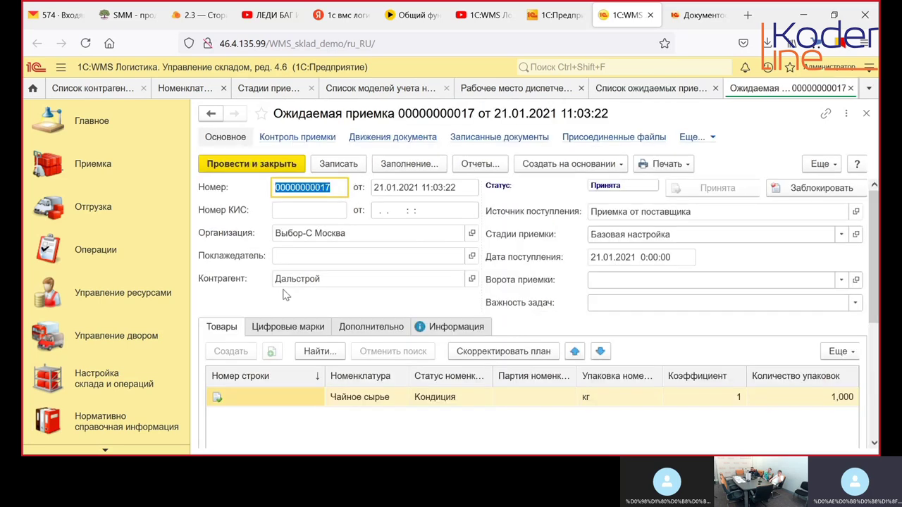
pyautogui.click(658, 94)
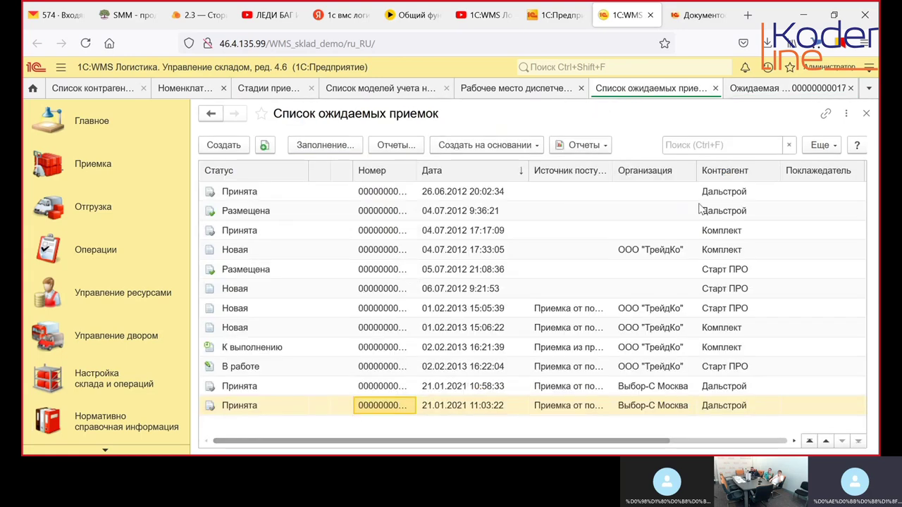
pyautogui.click(749, 95)
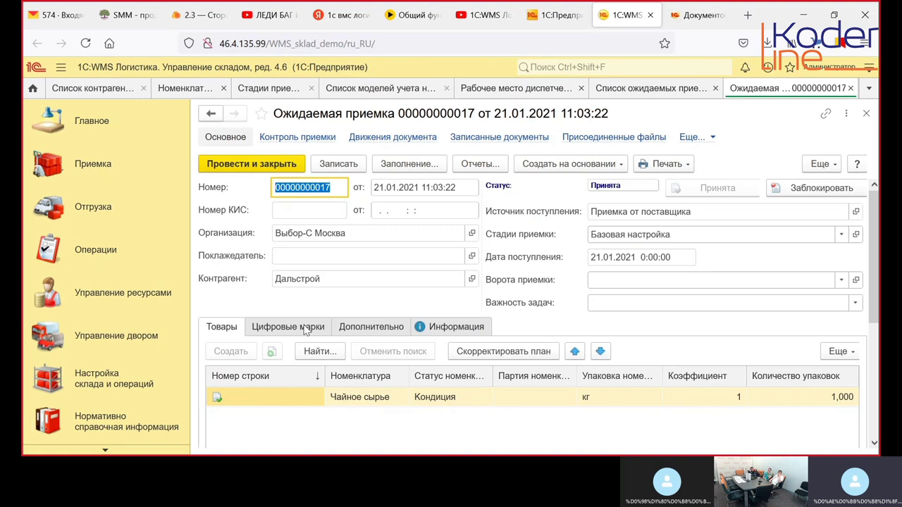
# Review the expected receipt's Цифровые марки and Дополнительно details, including the vehicle, driver and comment fields
pyautogui.click(305, 328)
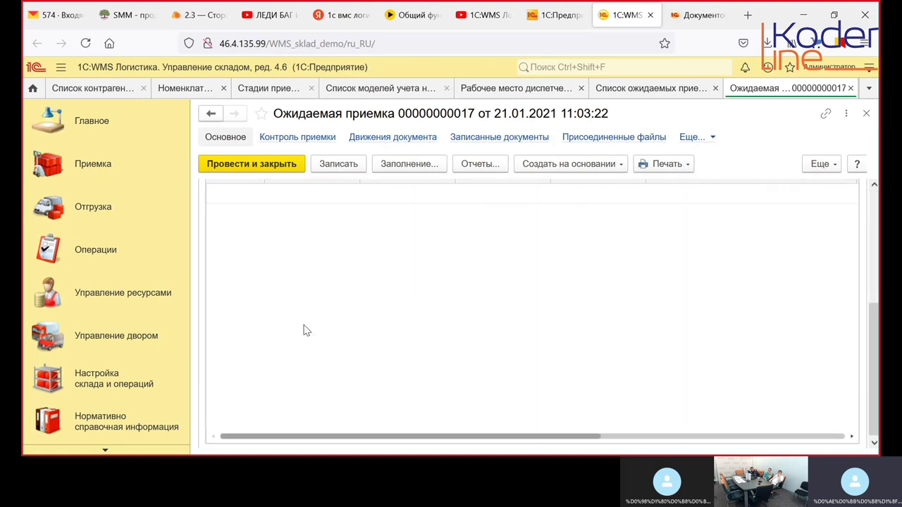
pyautogui.click(878, 205)
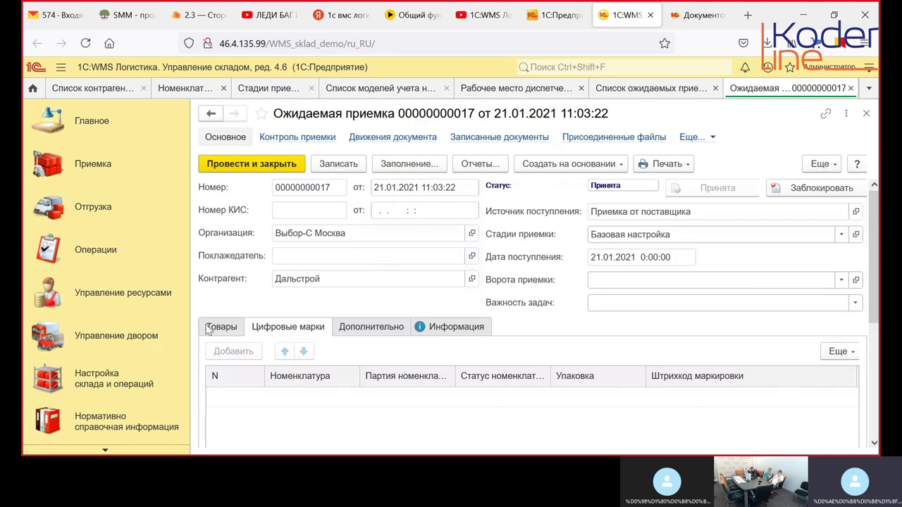
pyautogui.click(390, 328)
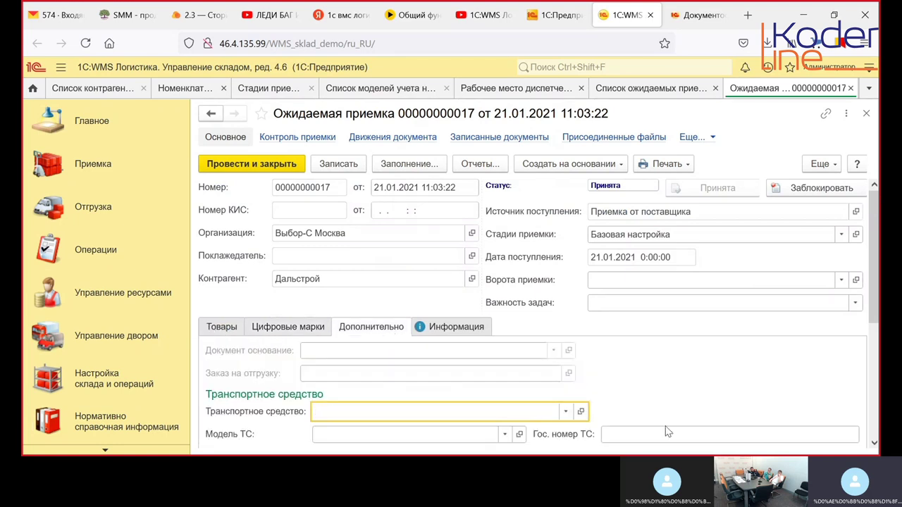
pyautogui.click(874, 443)
pyautogui.click(873, 443)
pyautogui.moveTo(874, 443); pyautogui.dragTo(873, 445)
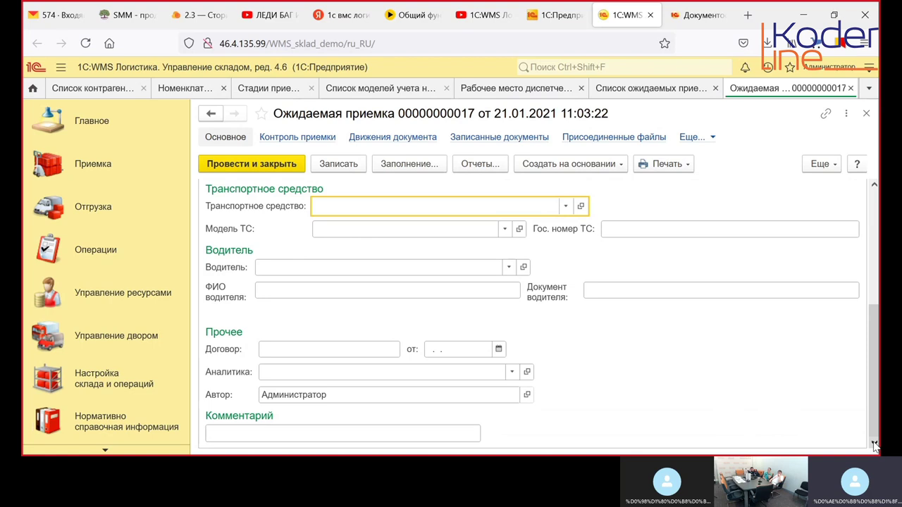
pyautogui.click(873, 197)
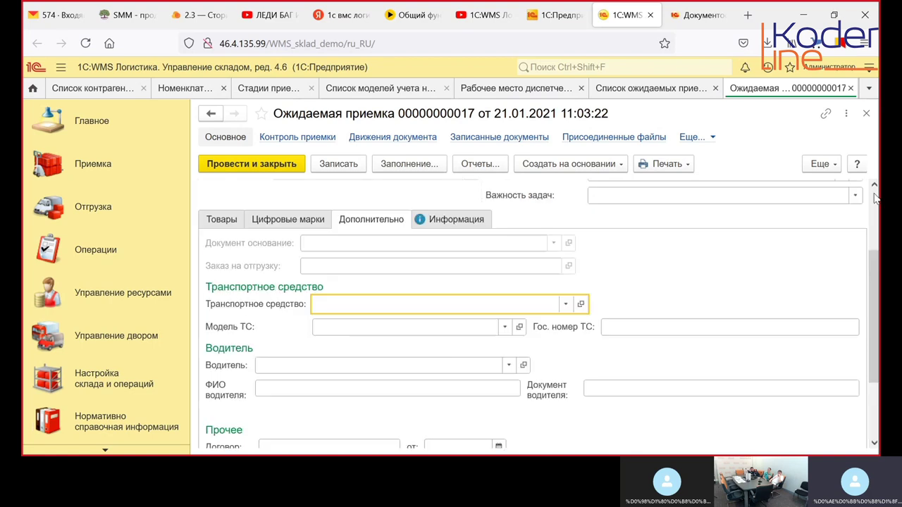
pyautogui.click(874, 198)
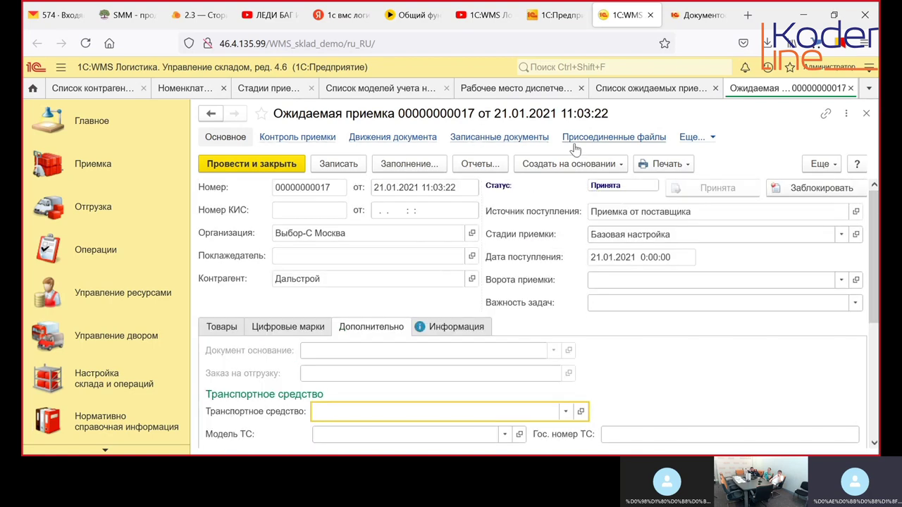
# View the expected receipt's additional related links and its Создать на основании document options without choosing any
pyautogui.click(691, 139)
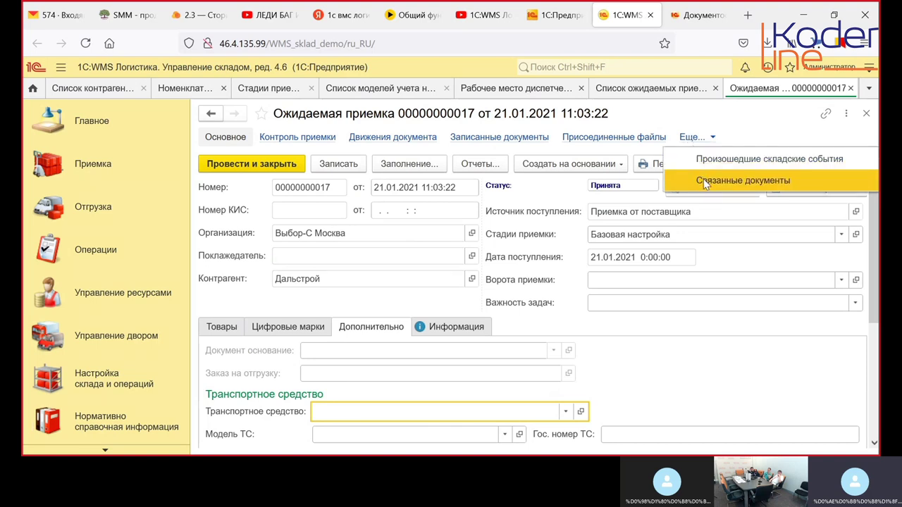
pyautogui.click(755, 138)
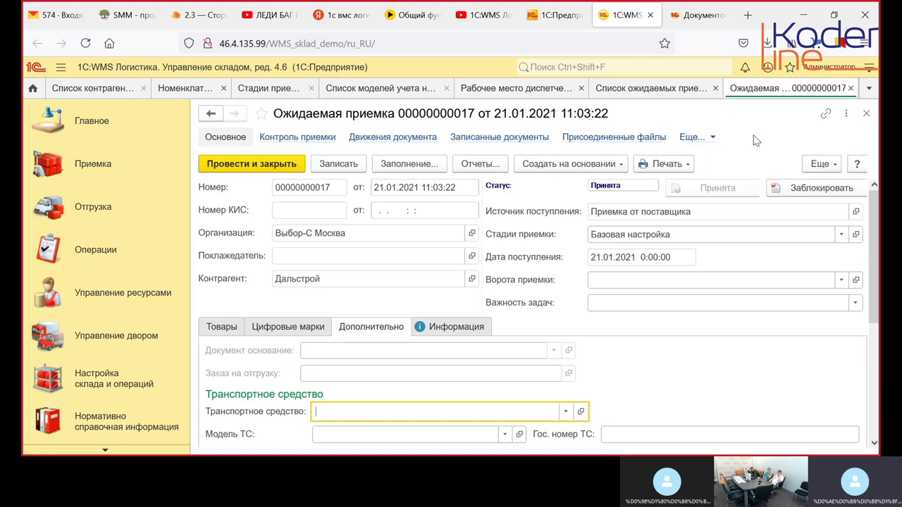
pyautogui.click(600, 164)
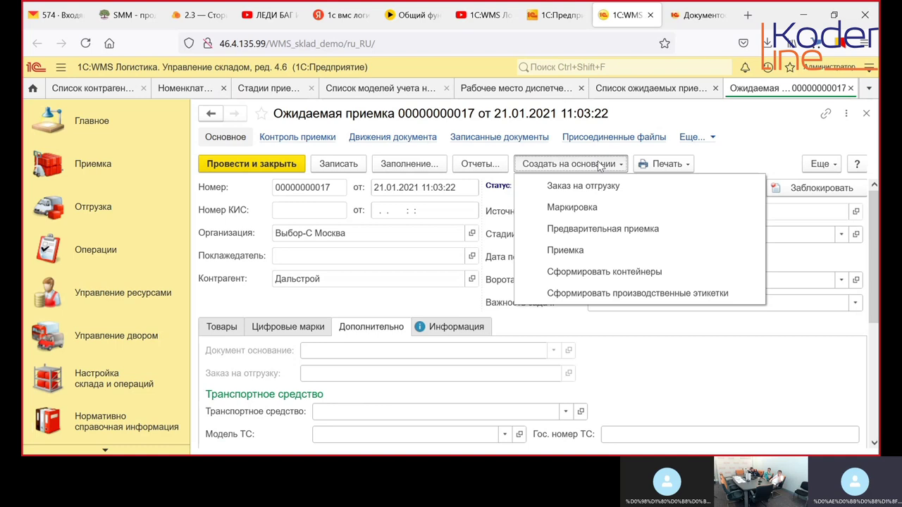
pyautogui.click(740, 135)
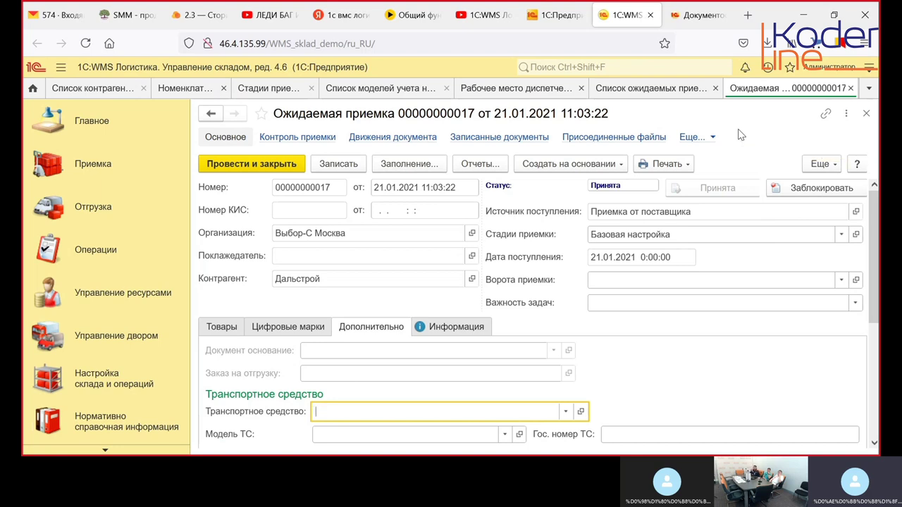
# Show the expected receipt's Связанные документы and open the linked Приемка dated 21.01.2021 11:05:42
pyautogui.click(692, 137)
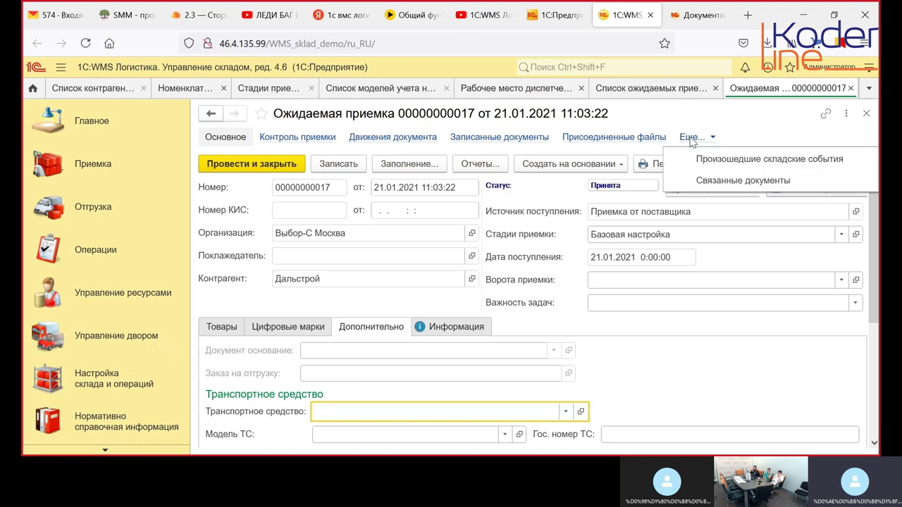
pyautogui.click(702, 182)
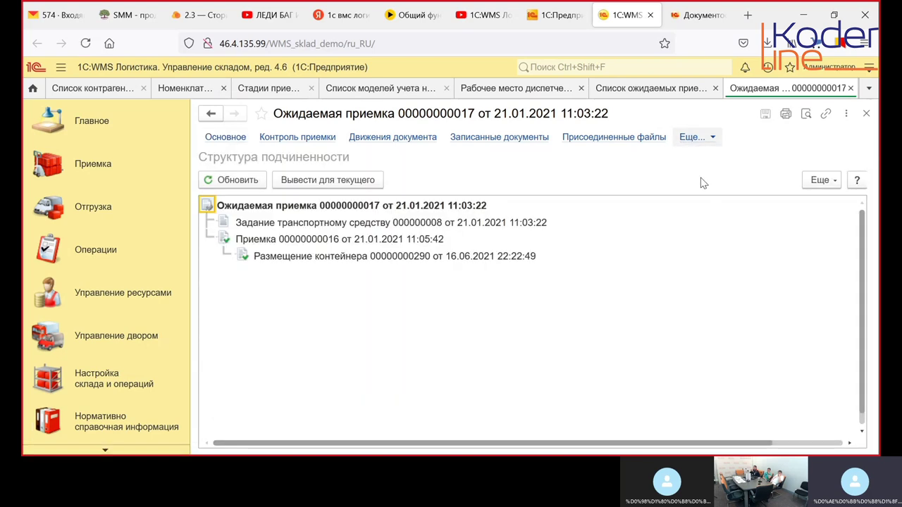
pyautogui.click(317, 240)
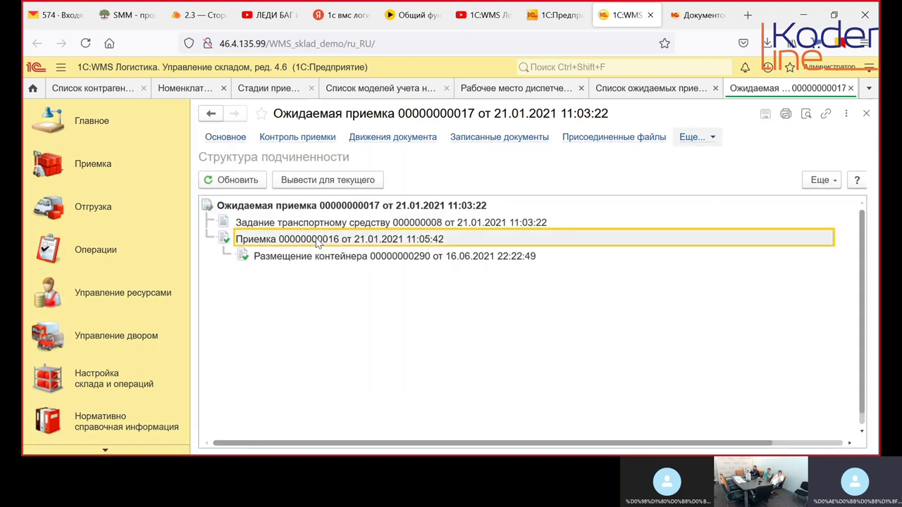
pyautogui.doubleClick(317, 240)
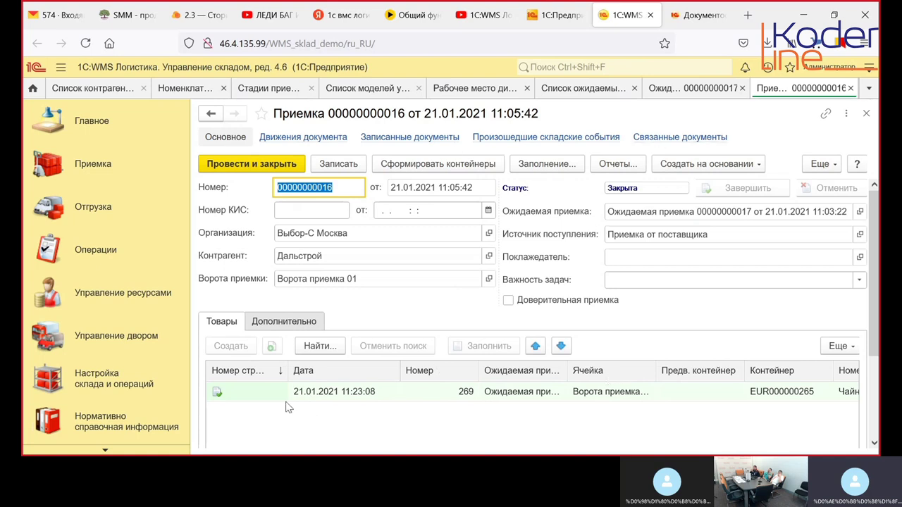
# Review the receipt's Товары row through to the Количество column, and view the document types offered under Создать на основании
pyautogui.click(601, 399)
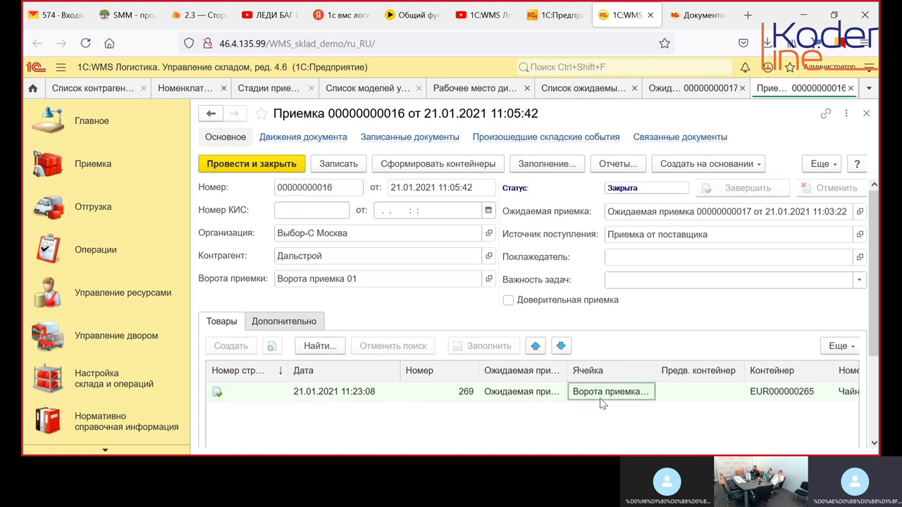
pyautogui.press('Tab')
pyautogui.press('Tab')
pyautogui.press('Tab')
pyautogui.press('Tab')
pyautogui.press('Tab')
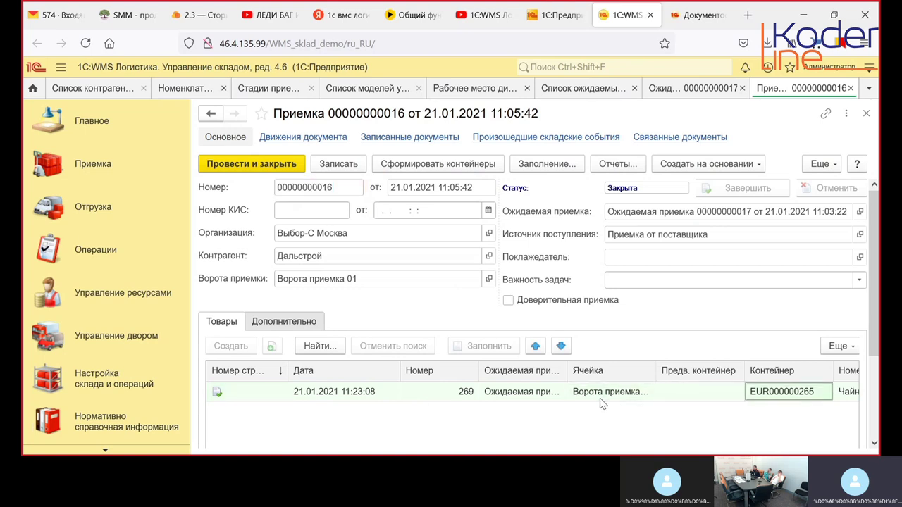
pyautogui.press('Tab')
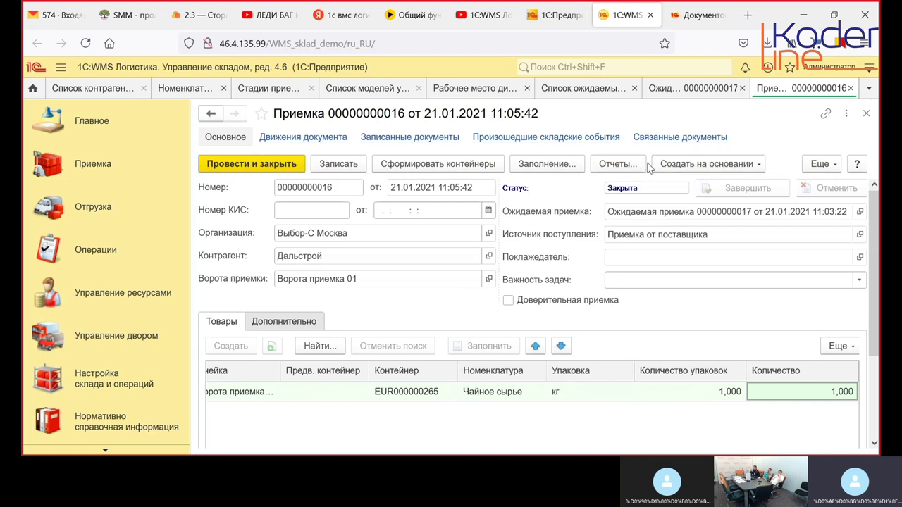
pyautogui.click(687, 164)
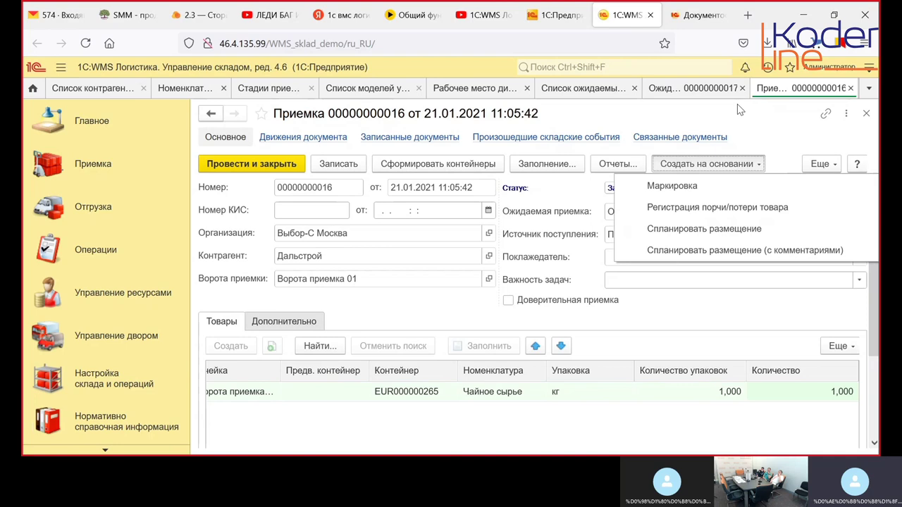
# Return to the expected receipt's linked documents and open the Размещение контейнера dated 16.06.2021 22:22:49
pyautogui.click(694, 85)
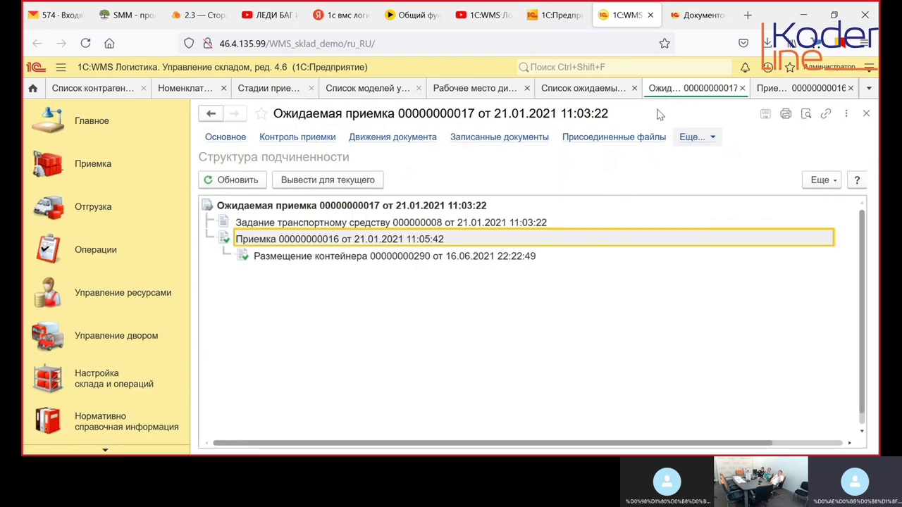
pyautogui.click(465, 258)
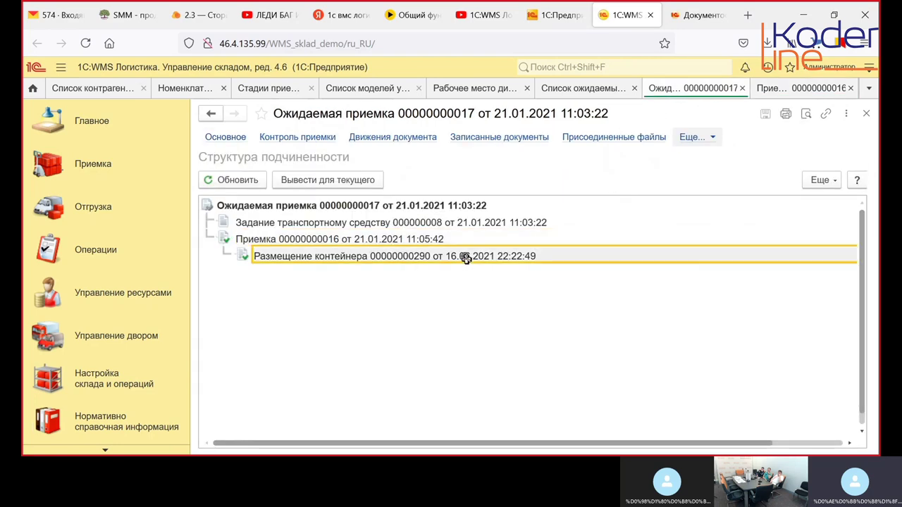
pyautogui.doubleClick(465, 258)
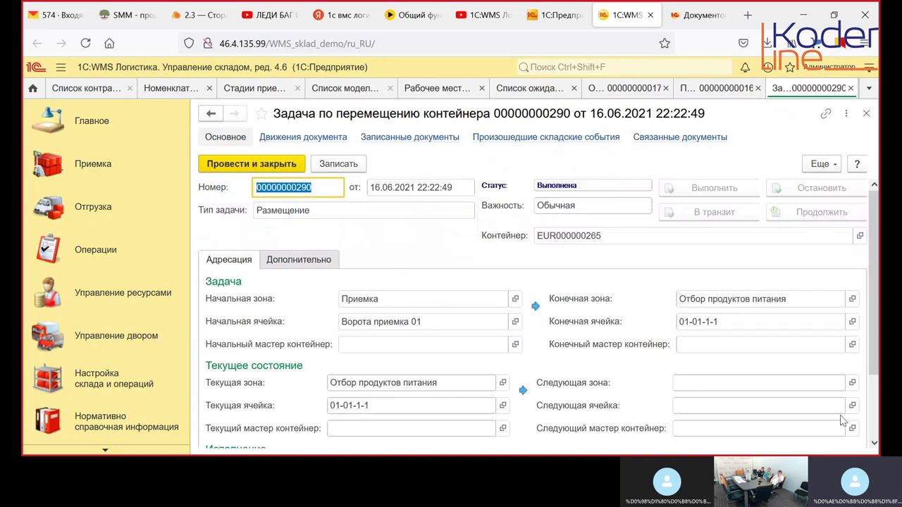
# Review the container placement task's starting zone and cell, destination cell and execution details, dismissing the scheduled-jobs notification
pyautogui.scroll(-3, 422, 286)
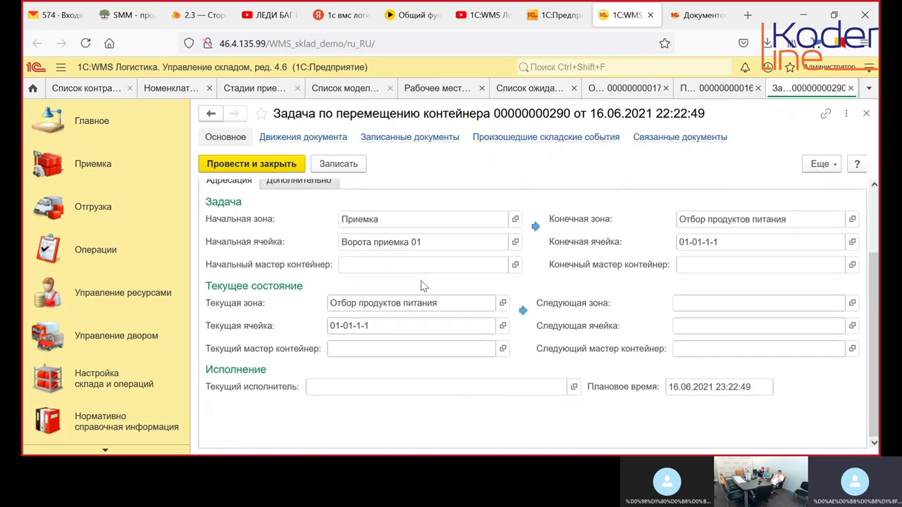
pyautogui.click(388, 220)
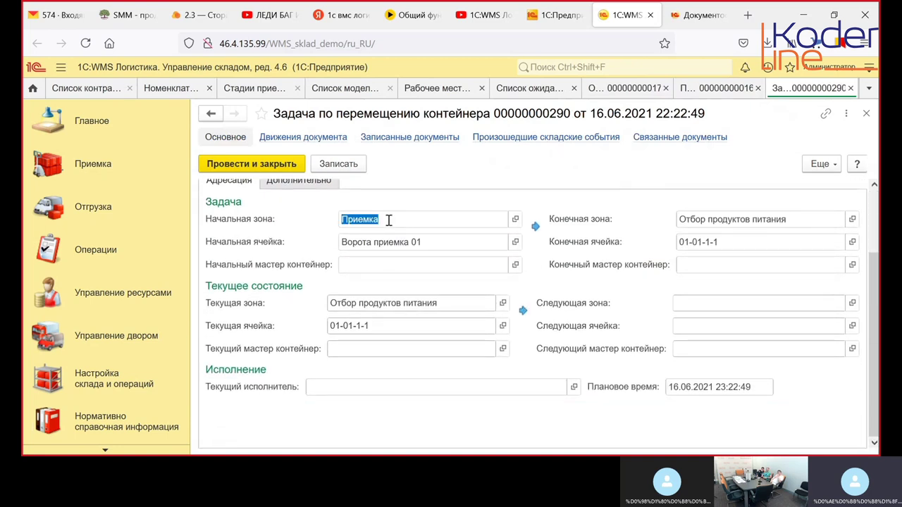
pyautogui.click(429, 244)
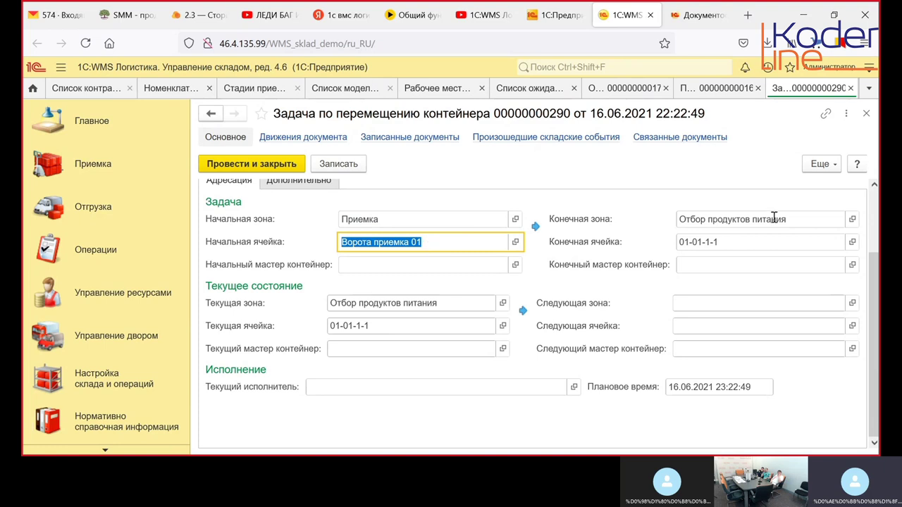
pyautogui.click(795, 244)
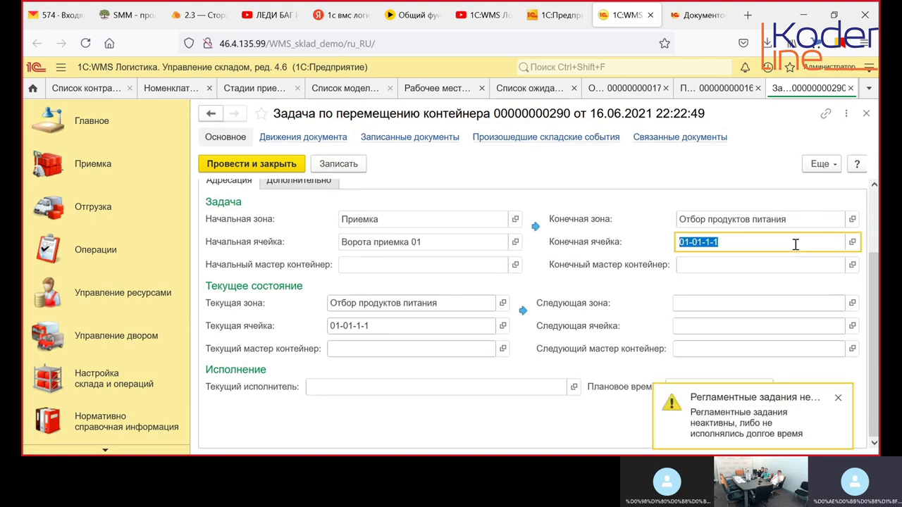
pyautogui.click(838, 397)
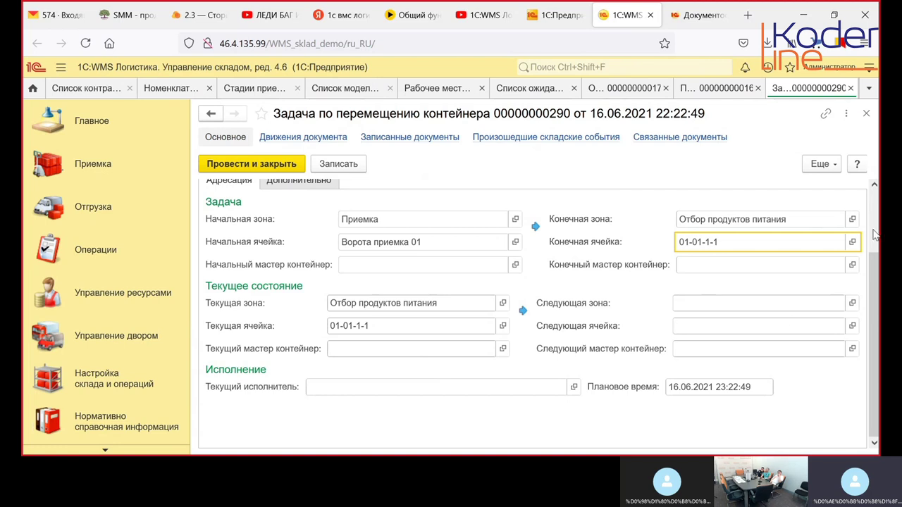
pyautogui.scroll(3, 876, 204)
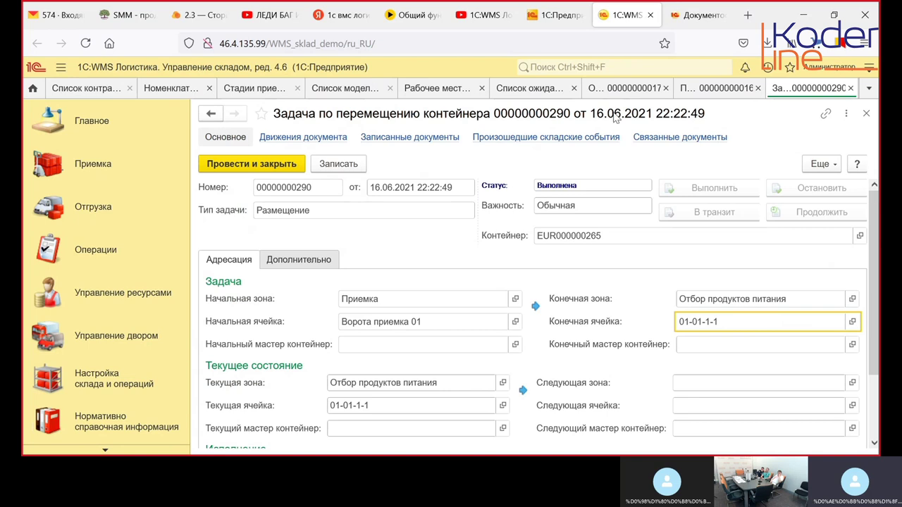
# Close the placement task, the receipt and the expected receipt to return to the Список ожидаемых приемок
pyautogui.click(851, 88)
pyautogui.click(851, 88)
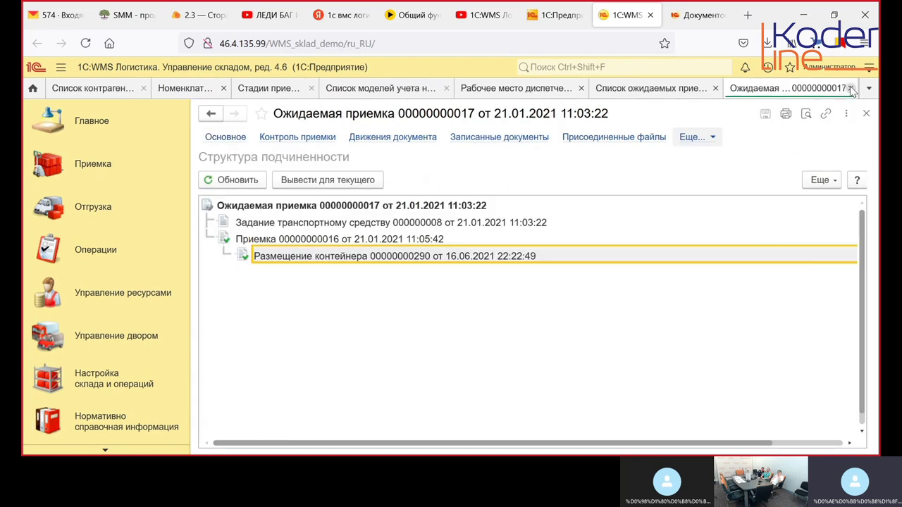
pyautogui.click(851, 88)
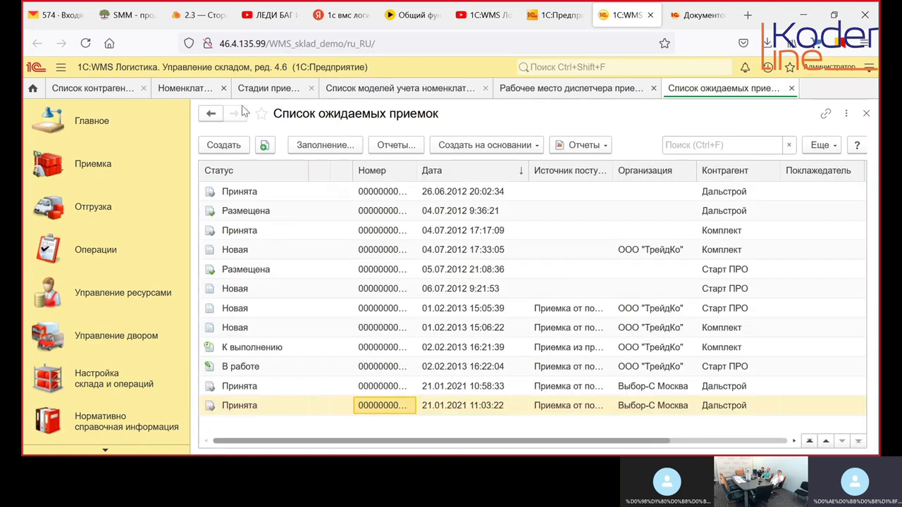
# Open the Монитор приемки report from the Приемка section and generate it with the Основной variant
pyautogui.click(94, 174)
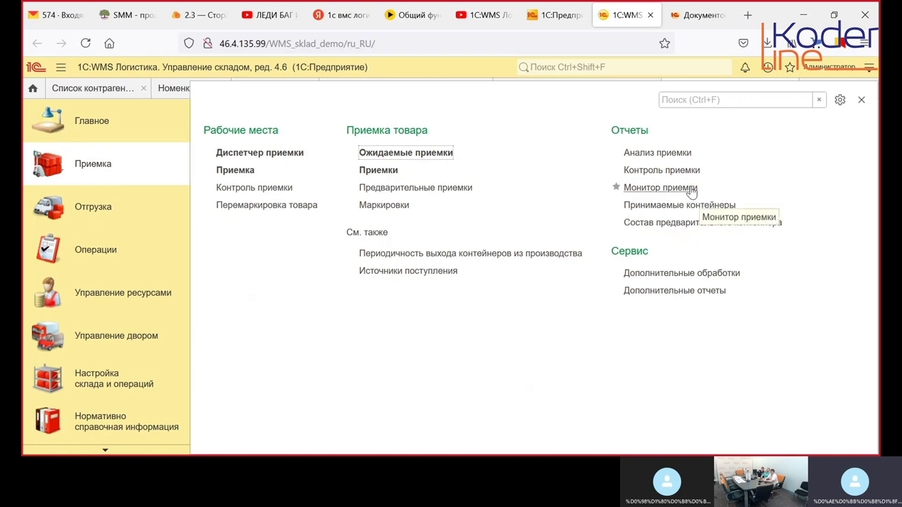
pyautogui.press('Escape')
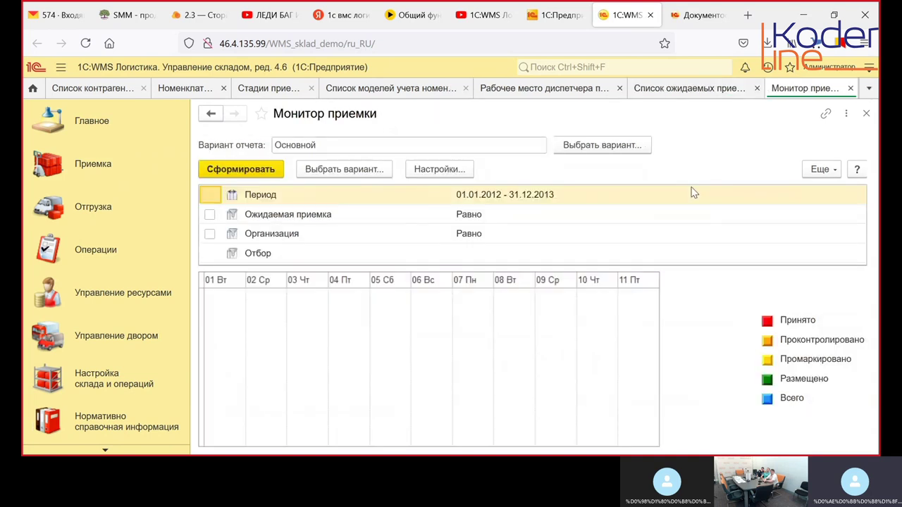
pyautogui.click(250, 170)
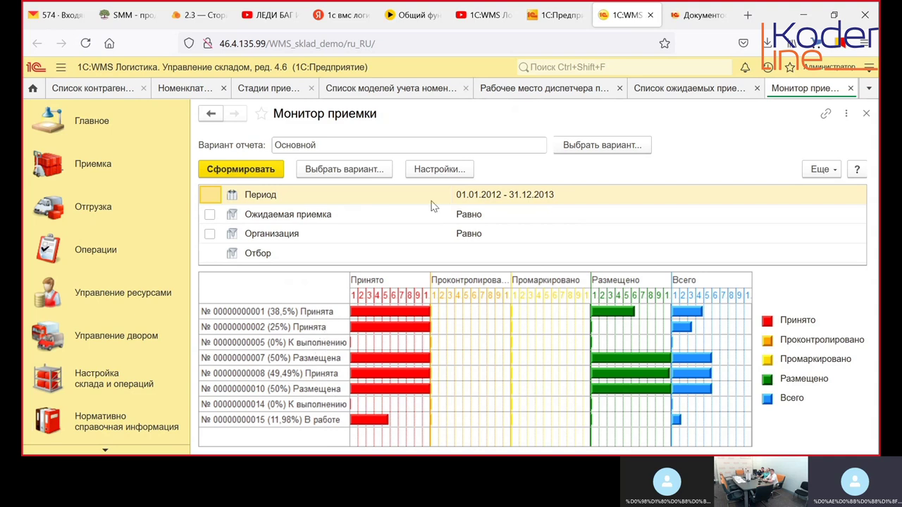
# Open the Диспетчер отгрузки workplace from the Отгрузка section and view its Отобразить order filters without choosing any
pyautogui.click(95, 169)
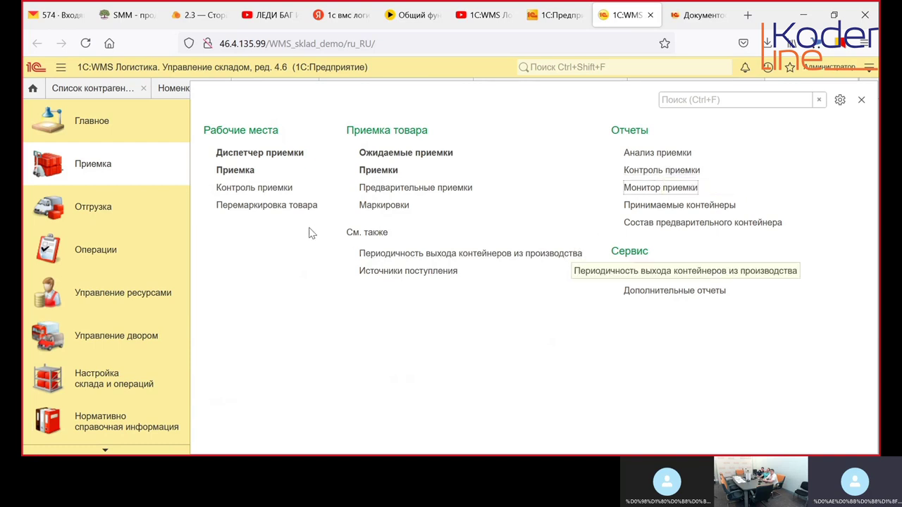
pyautogui.click(94, 213)
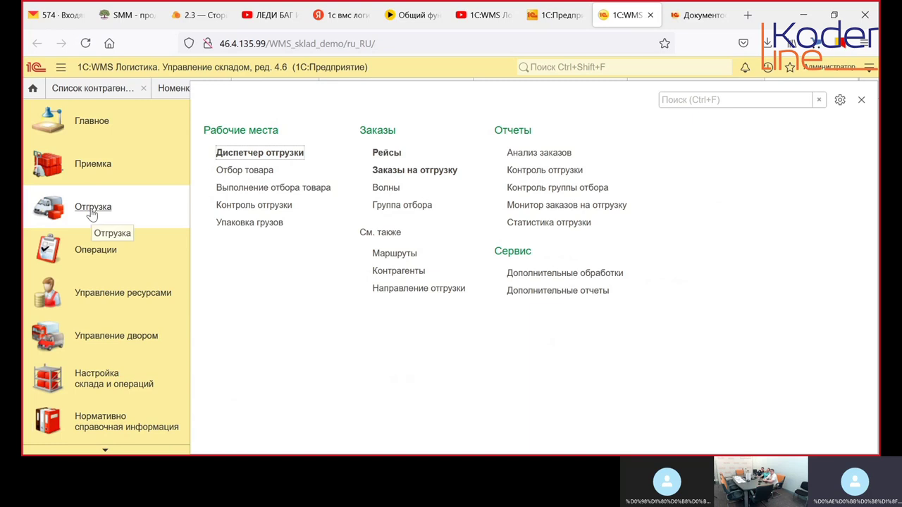
pyautogui.click(242, 153)
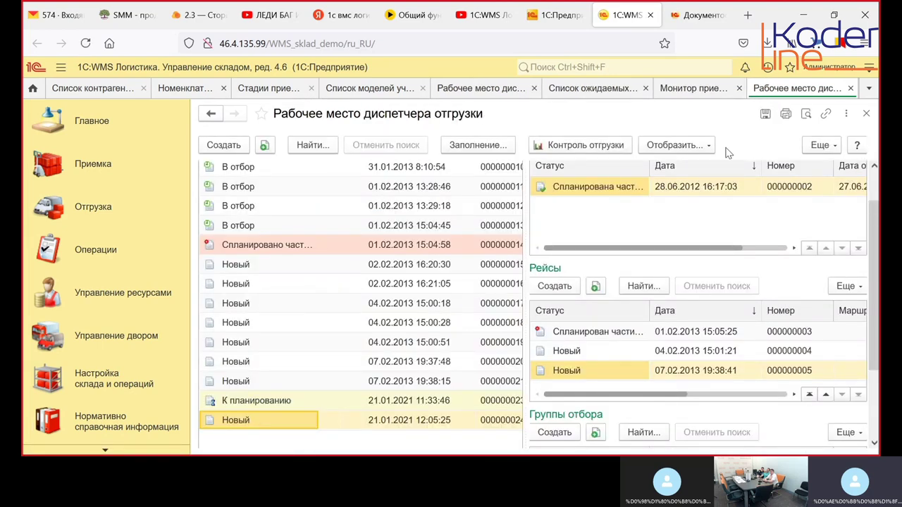
pyautogui.click(704, 146)
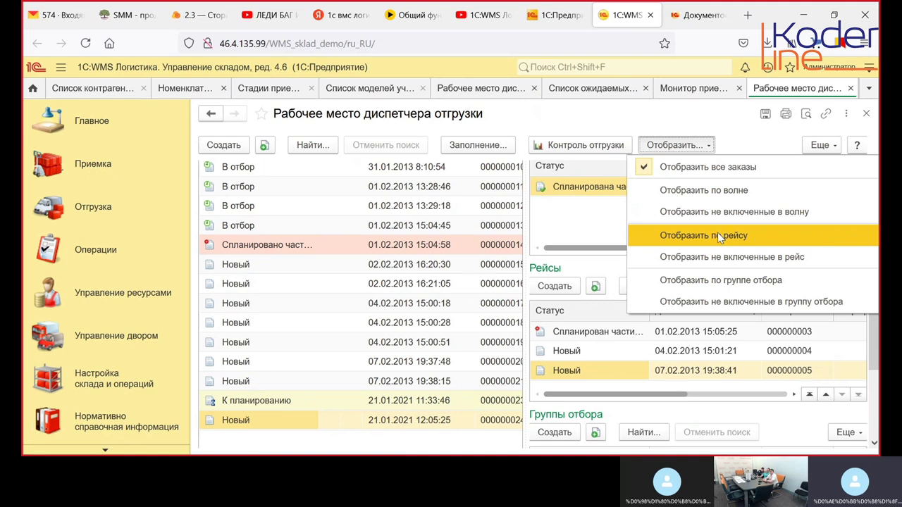
pyautogui.click(566, 229)
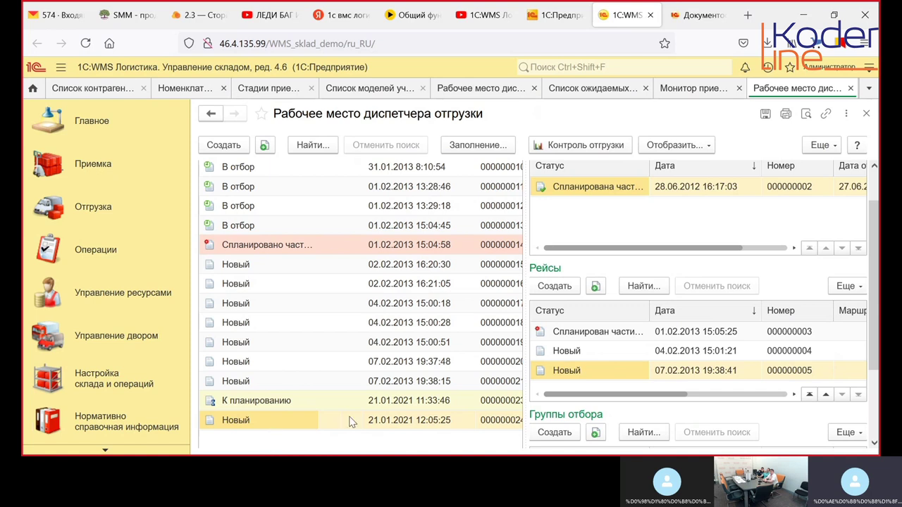
# Look over the wave and the Рейсы list, and open the picking group dated 21.01.2021 11:35:29 from Группы отбора
pyautogui.click(632, 187)
pyautogui.click(623, 373)
pyautogui.click(875, 440)
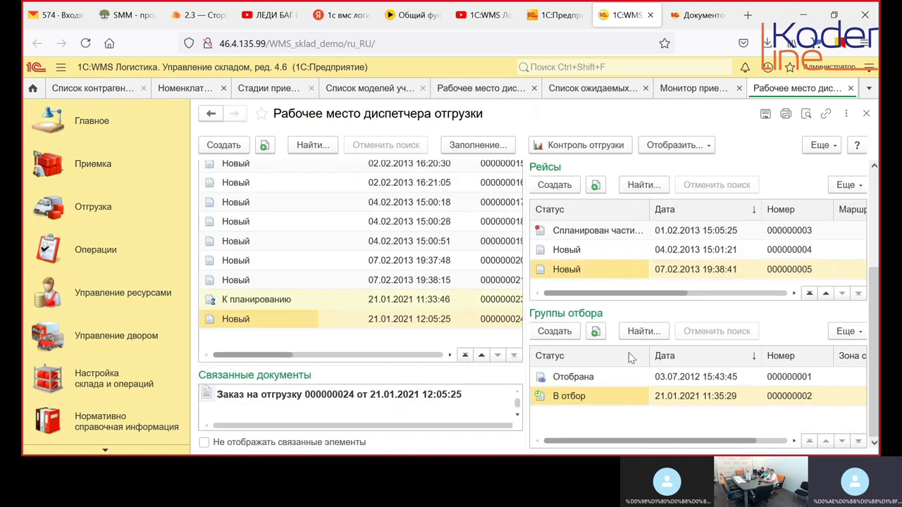
pyautogui.click(597, 400)
pyautogui.doubleClick(597, 401)
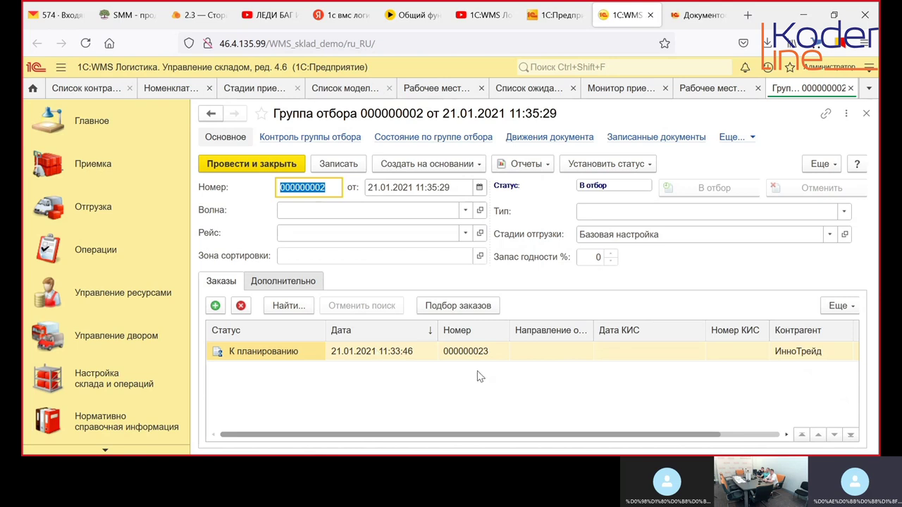
# Review the columns of the picking group's Заказы table and open its shipment order dated 21.01.2021 11:33:46
pyautogui.click(774, 437)
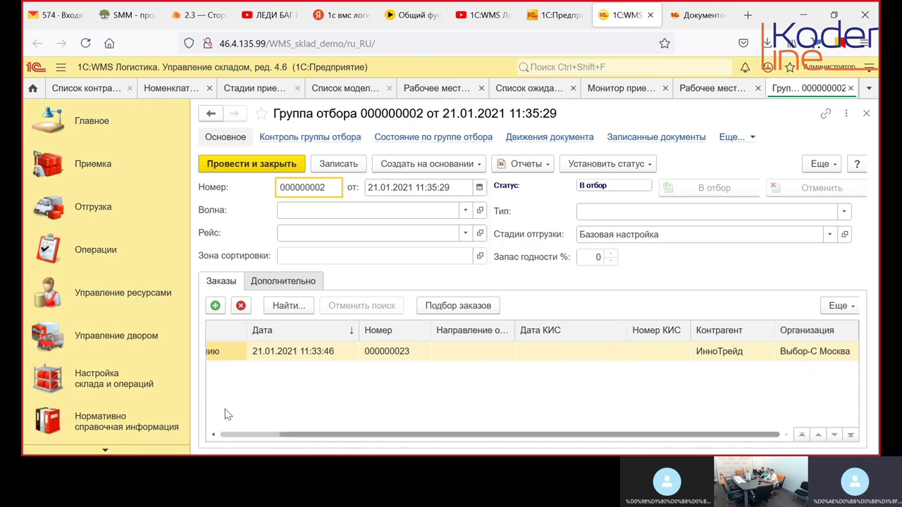
pyautogui.click(225, 435)
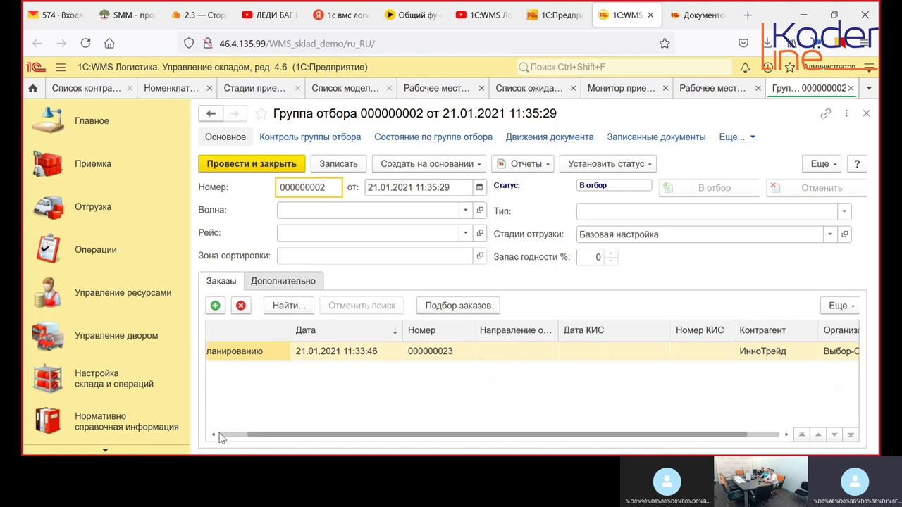
pyautogui.click(335, 350)
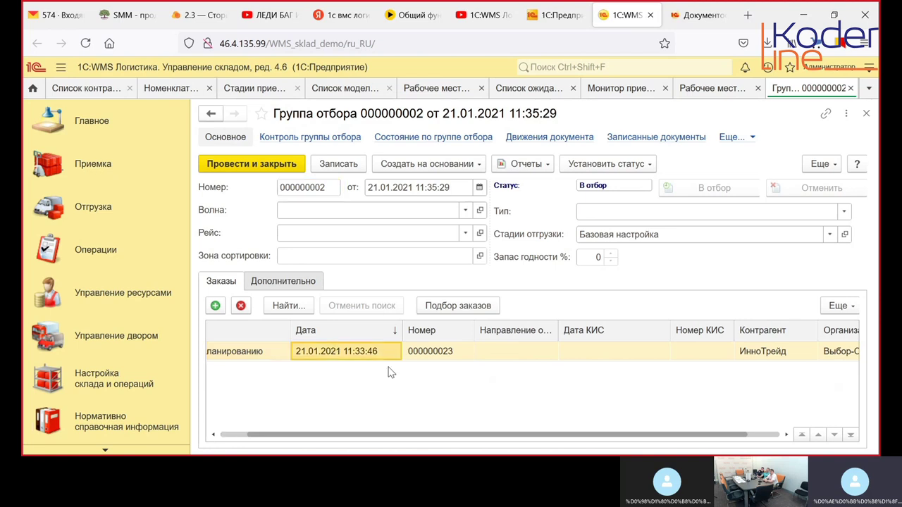
pyautogui.press('Return')
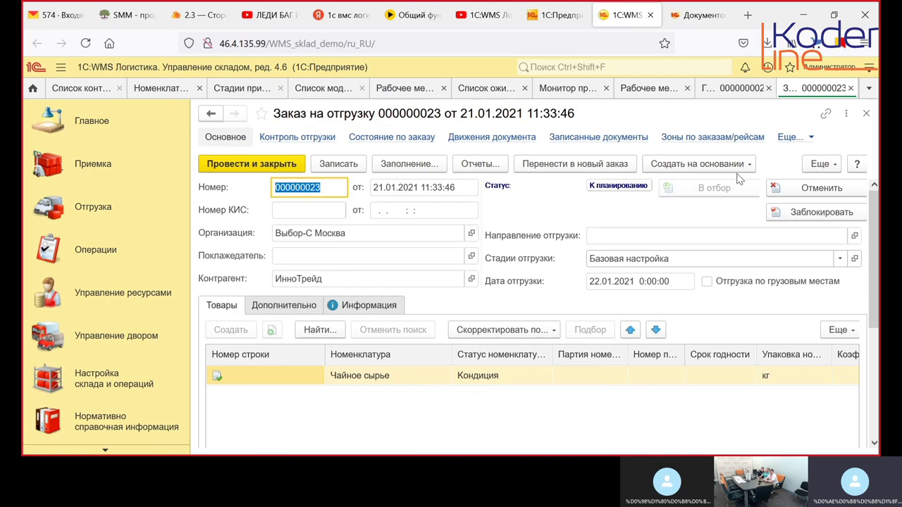
# Close the shipment order and the picking group, and open the Отгрузка section
pyautogui.click(851, 88)
pyautogui.click(850, 88)
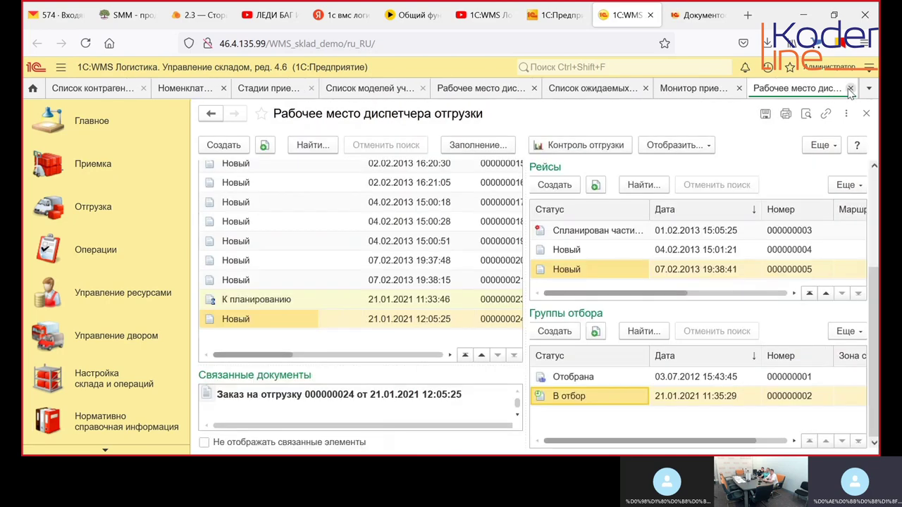
pyautogui.click(97, 206)
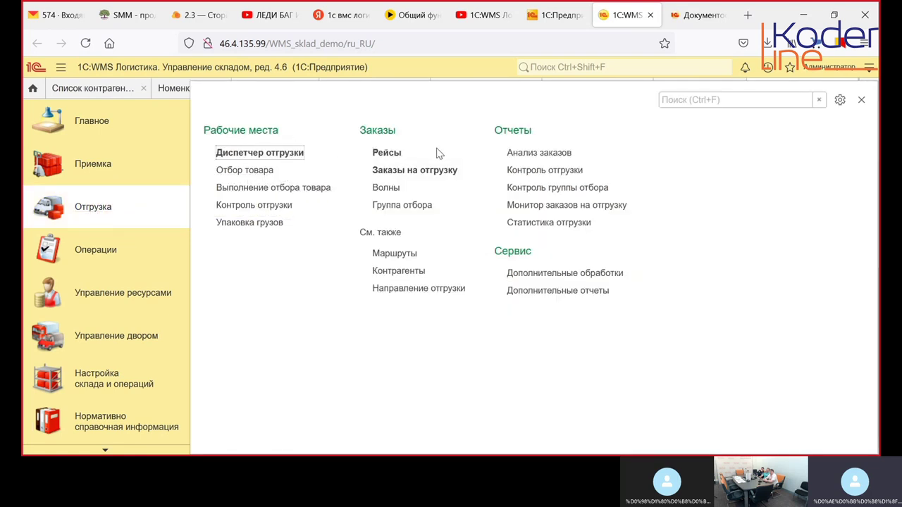
# Open the Рейсы list and the trip dated 07.02.2013 19:38:41 from it
pyautogui.click(395, 160)
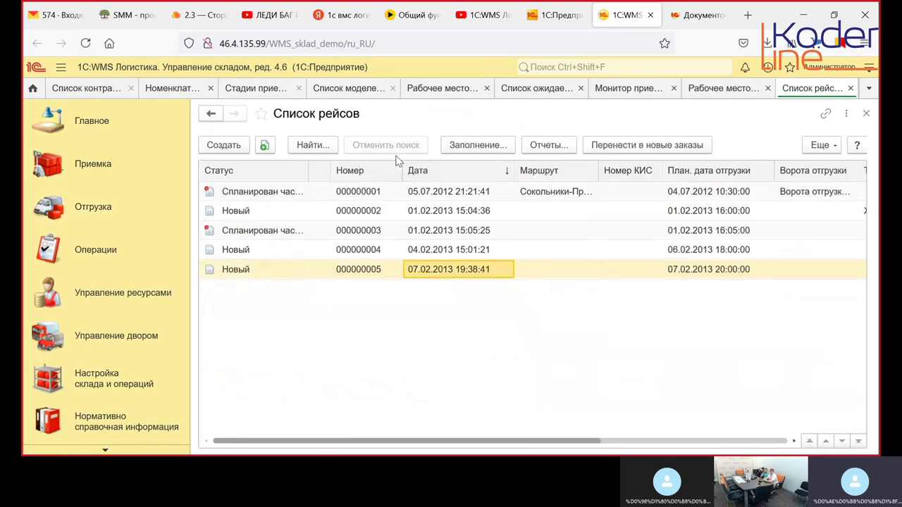
pyautogui.click(297, 276)
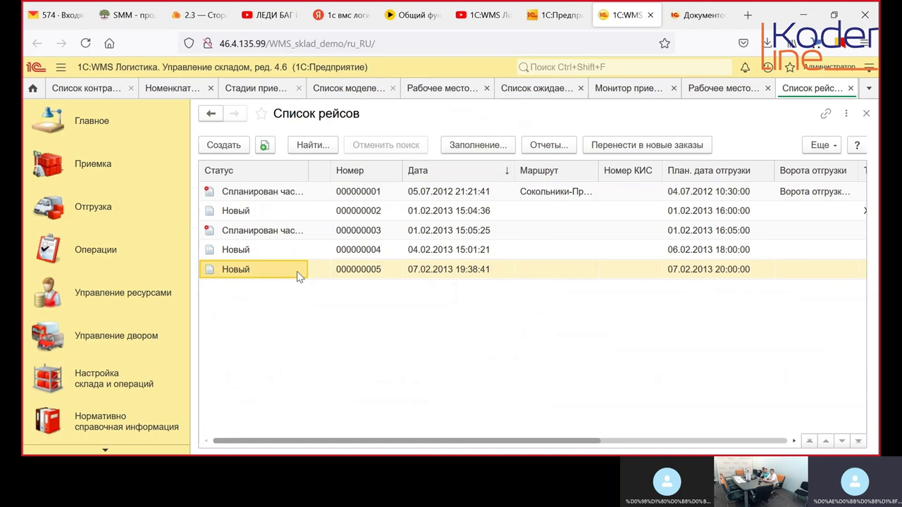
pyautogui.doubleClick(297, 276)
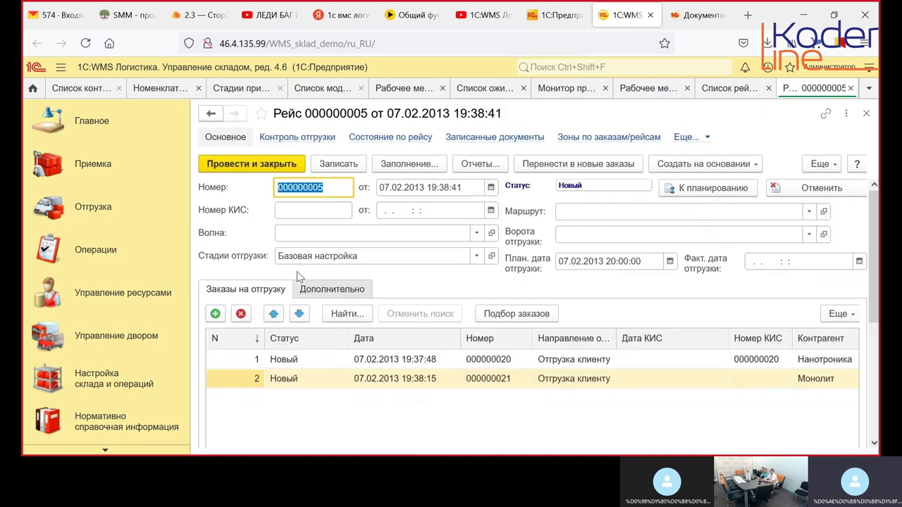
pyautogui.click(99, 384)
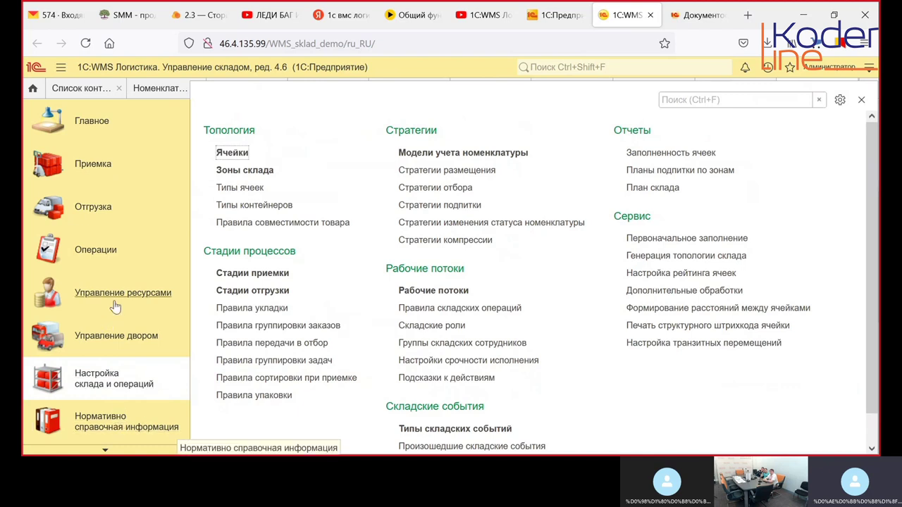
pyautogui.click(93, 215)
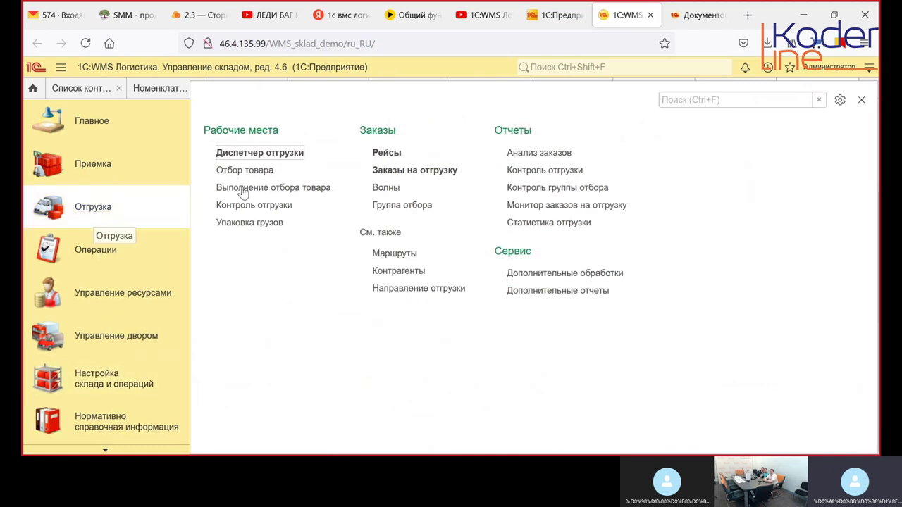
pyautogui.click(384, 157)
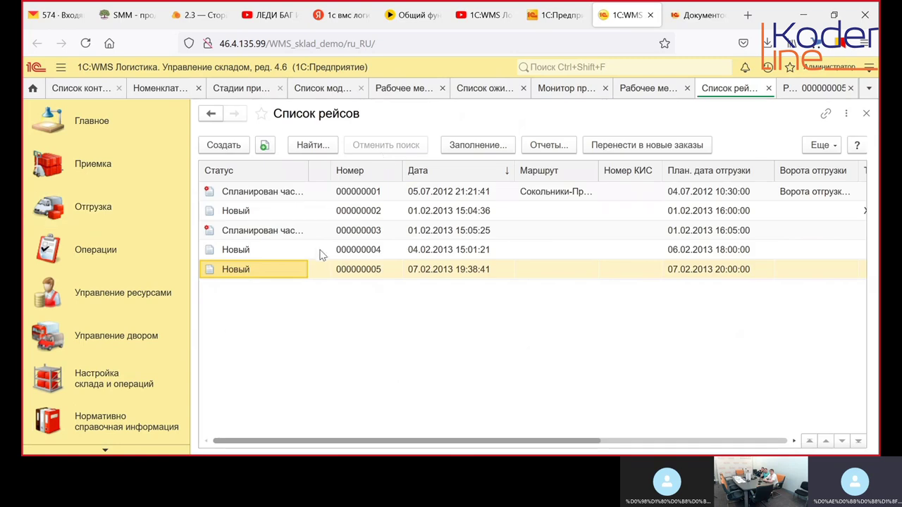
pyautogui.click(822, 88)
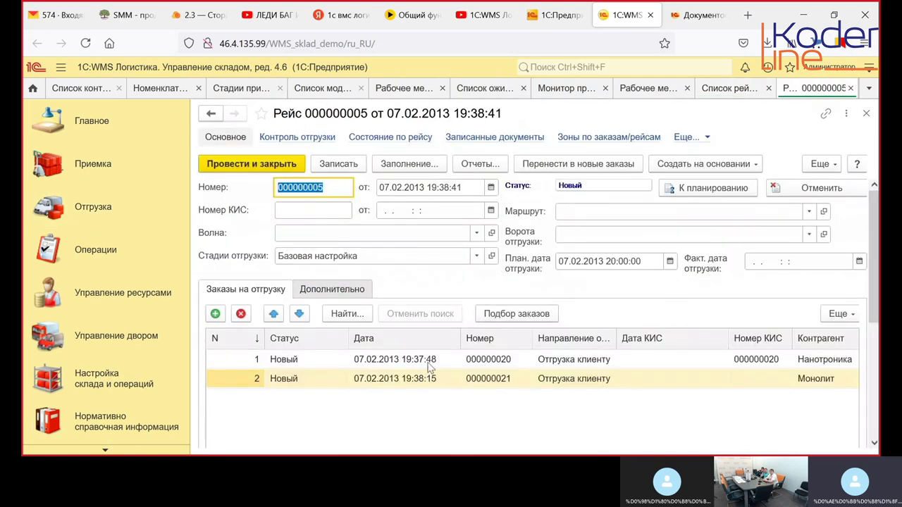
# Review the columns of the trip's Заказы на отгрузку table, from the first order's number through to Организация
pyautogui.click(491, 367)
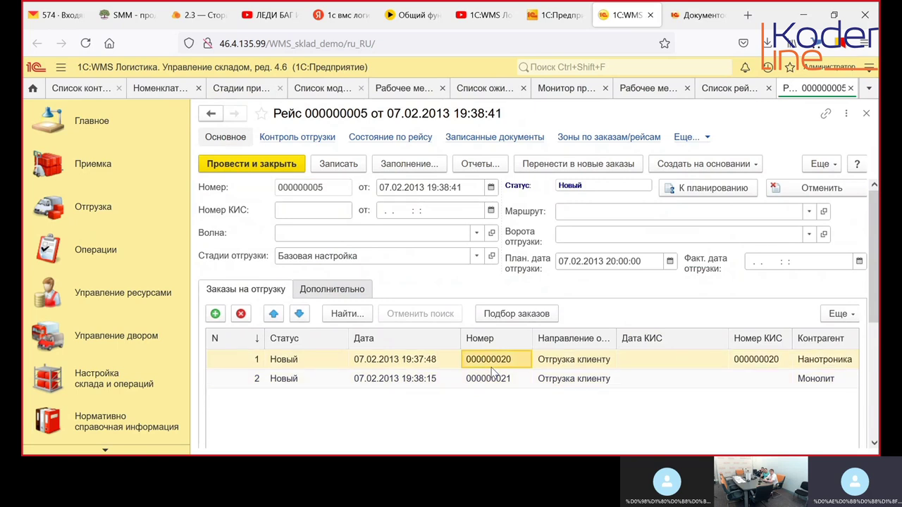
pyautogui.press('Right')
pyautogui.press('Right')
pyautogui.press('Right')
pyautogui.press('Right')
pyautogui.press('Right')
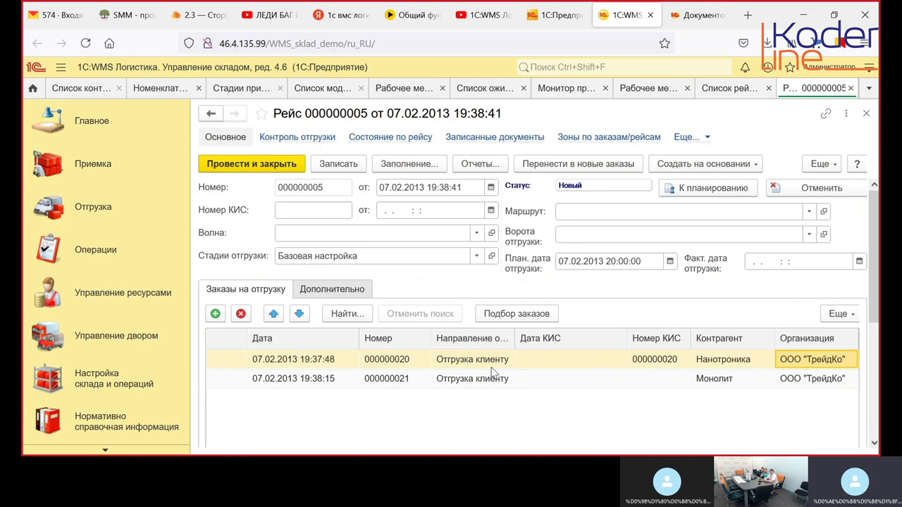
# View the trip's Контроль отгрузки and Состояние по рейсу reports
pyautogui.click(291, 139)
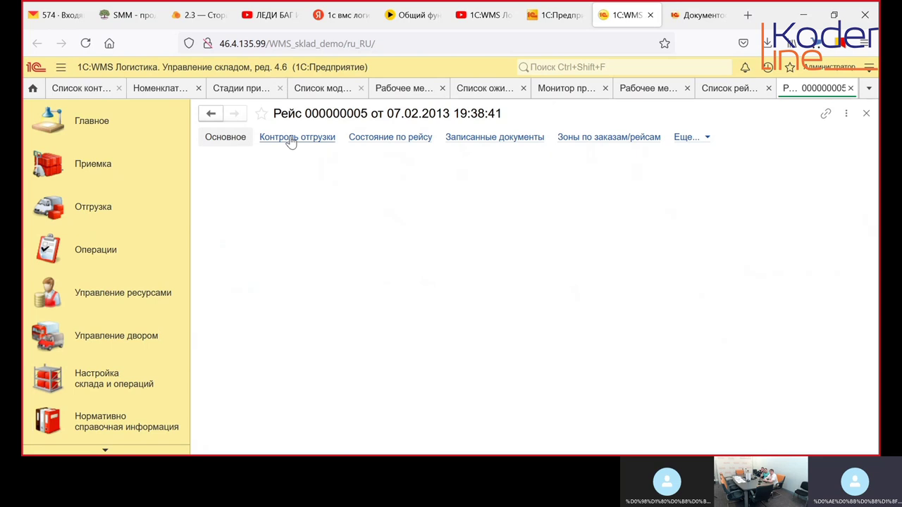
pyautogui.click(375, 139)
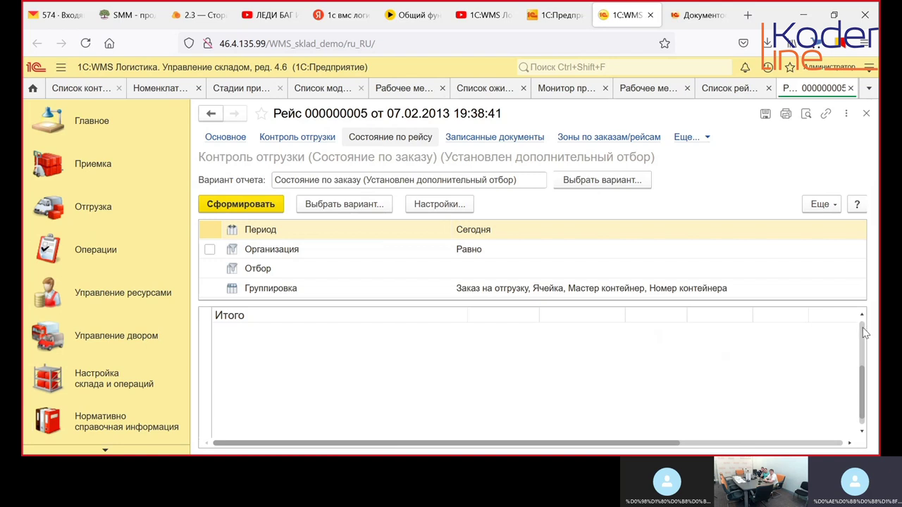
# Set the Состояние по рейсу report's period to 01.02.2013 - 30.04.2013 and generate the report
pyautogui.click(503, 229)
pyautogui.click(501, 225)
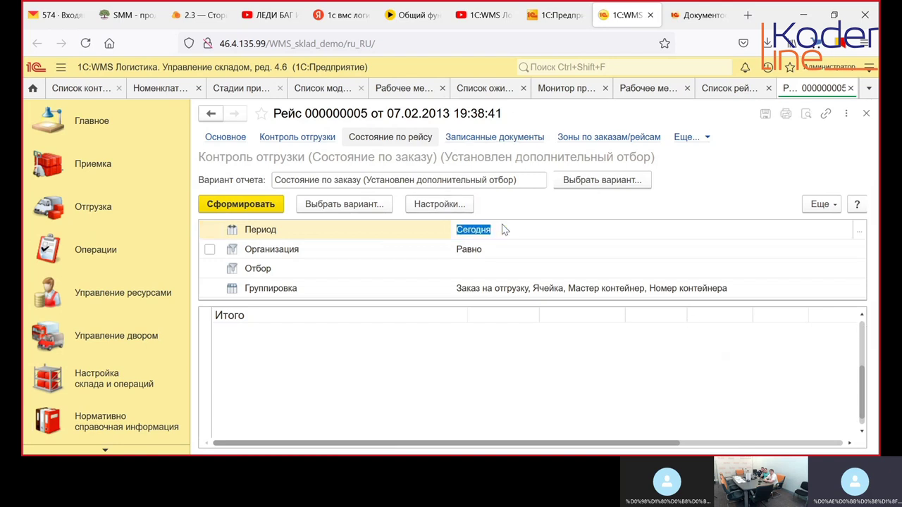
pyautogui.click(859, 231)
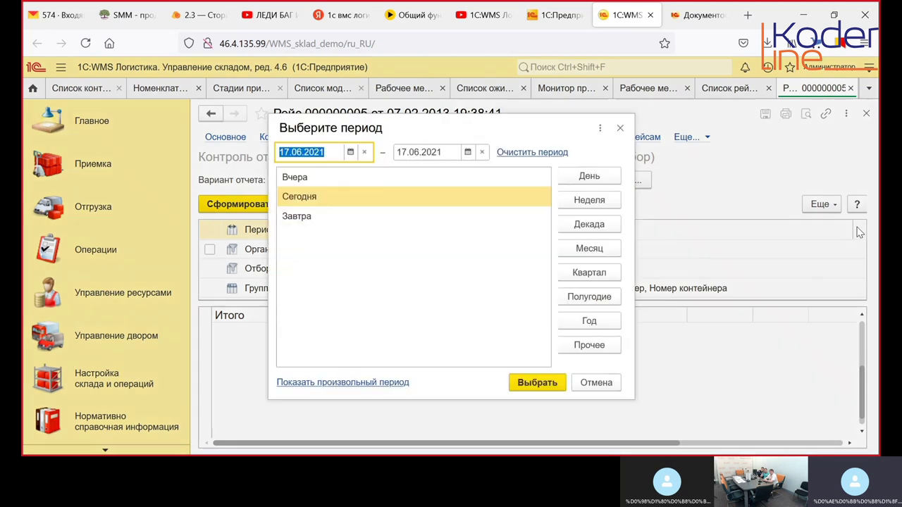
pyautogui.click(329, 384)
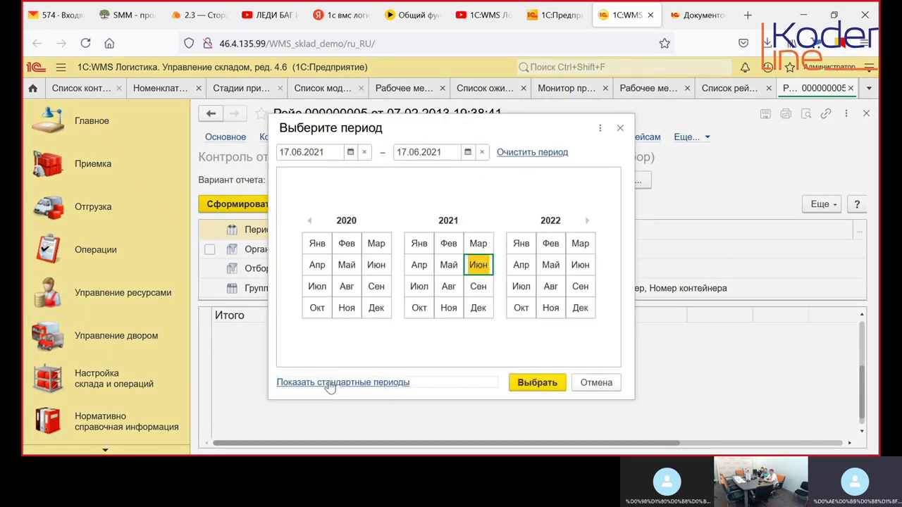
pyautogui.click(308, 221)
pyautogui.click(308, 221)
pyautogui.click(308, 221)
pyautogui.click(308, 221)
pyautogui.click(308, 221)
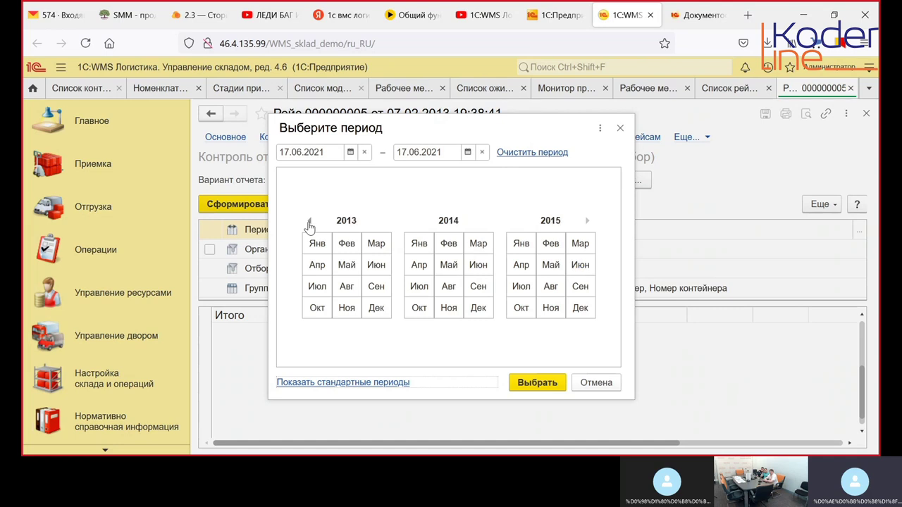
pyautogui.click(347, 248)
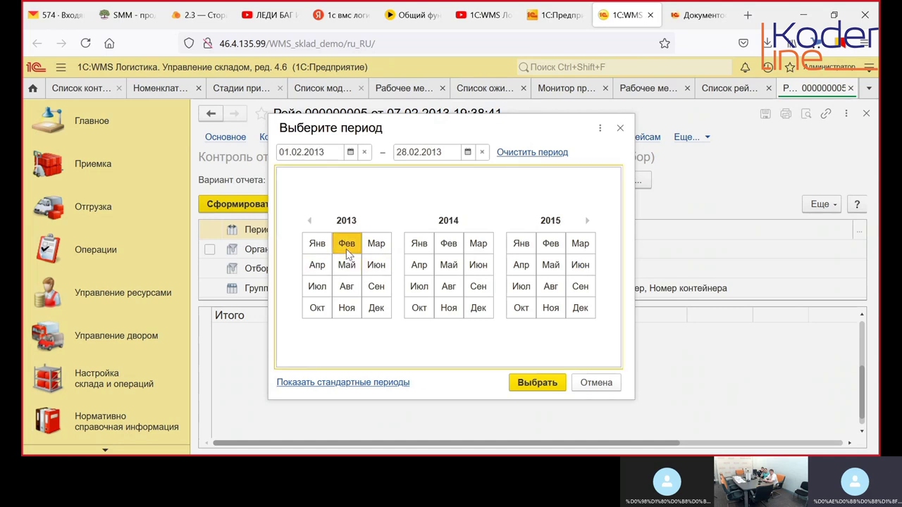
pyautogui.click(317, 265)
pyautogui.click(317, 264)
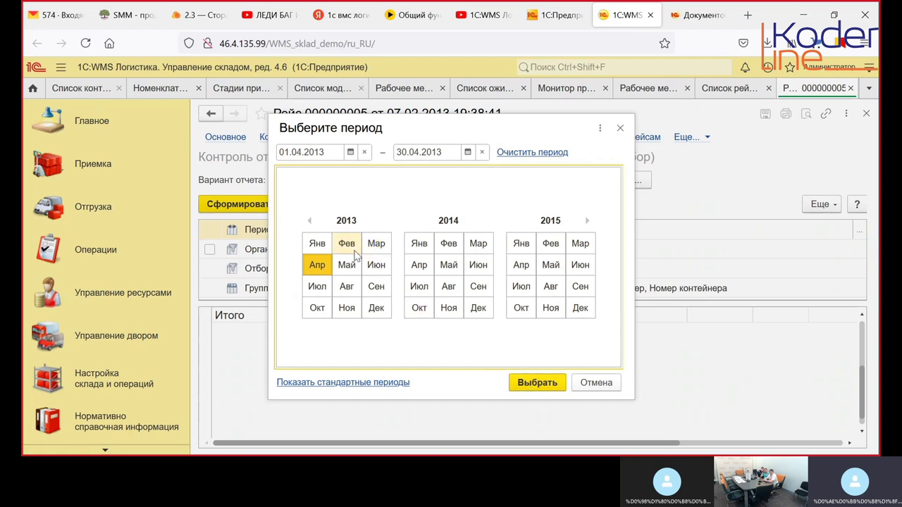
pyautogui.click(346, 243)
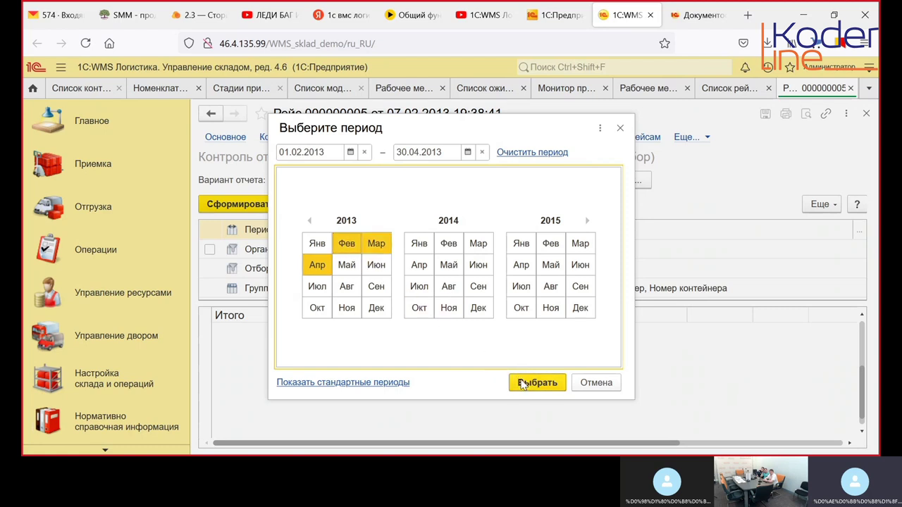
pyautogui.click(521, 382)
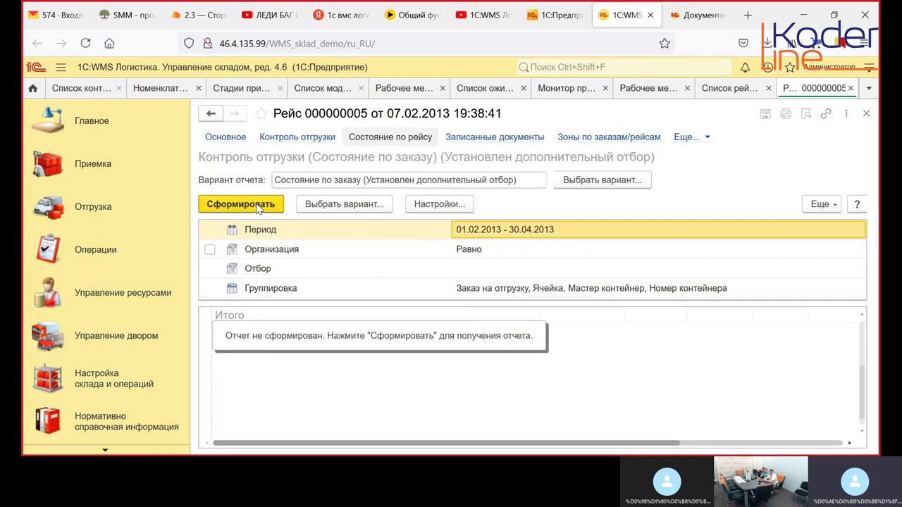
pyautogui.click(258, 207)
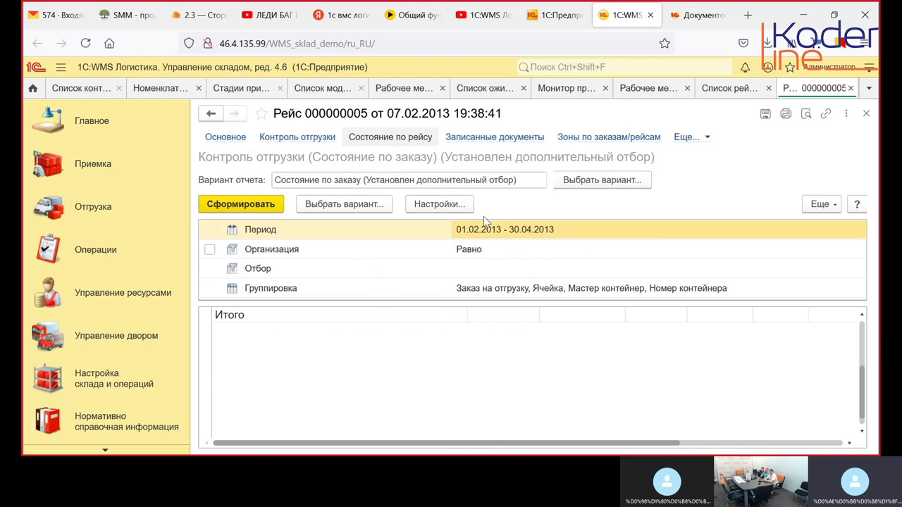
# View the trip's Записанные документы, and open the trip dated 01.02.2013 15:05:25 from the trip list
pyautogui.click(481, 140)
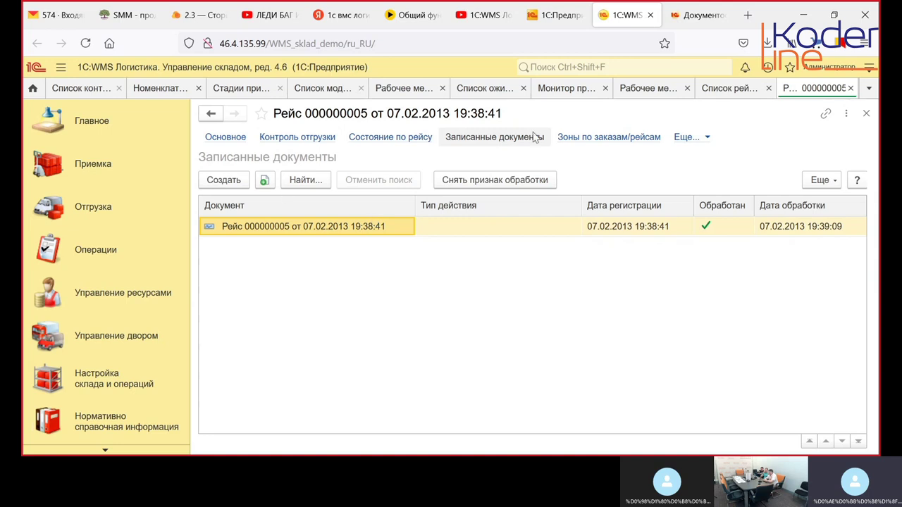
pyautogui.click(733, 94)
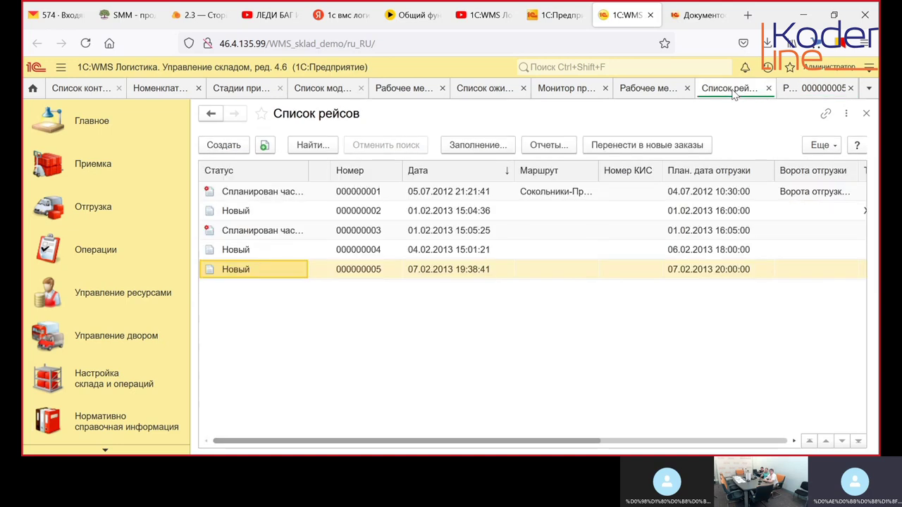
pyautogui.click(275, 233)
pyautogui.doubleClick(275, 233)
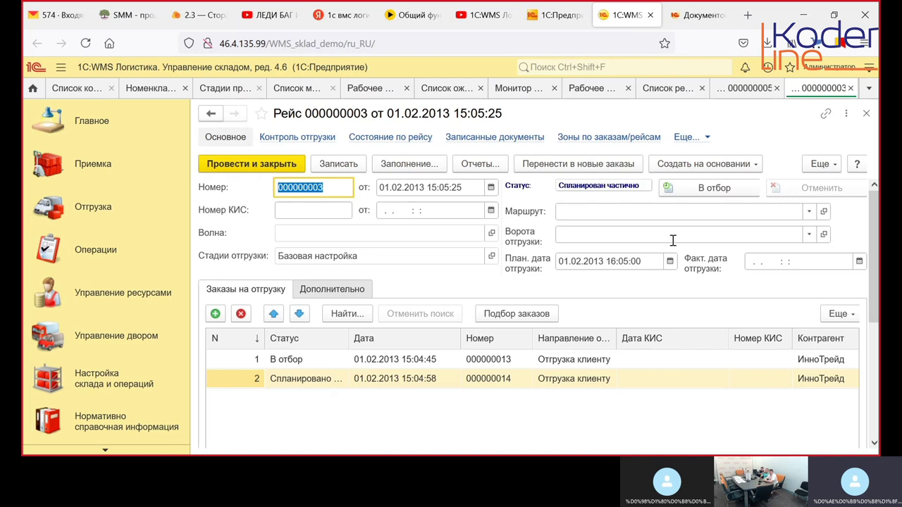
# Close the open trips and open the wave dated 28.06.2012 16:17:03 from the Волны list of the Отгрузка section
pyautogui.click(851, 88)
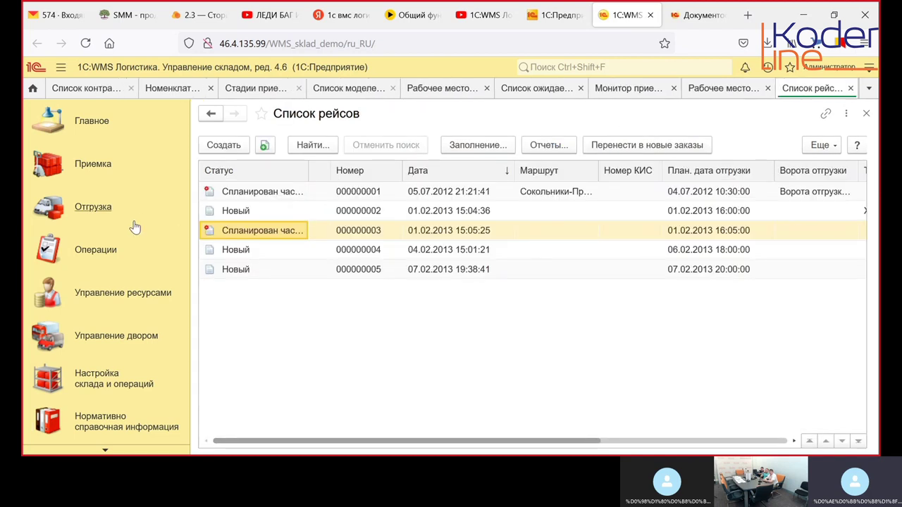
pyautogui.click(99, 212)
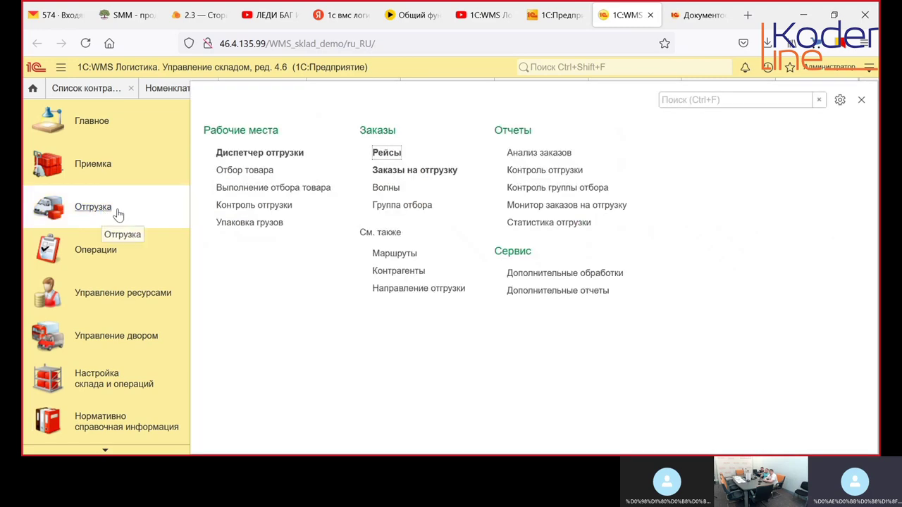
pyautogui.click(386, 188)
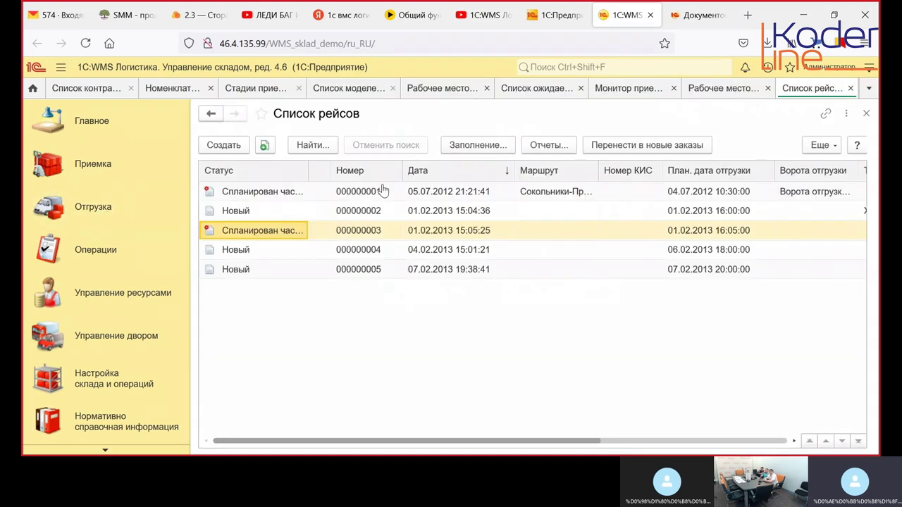
pyautogui.click(376, 194)
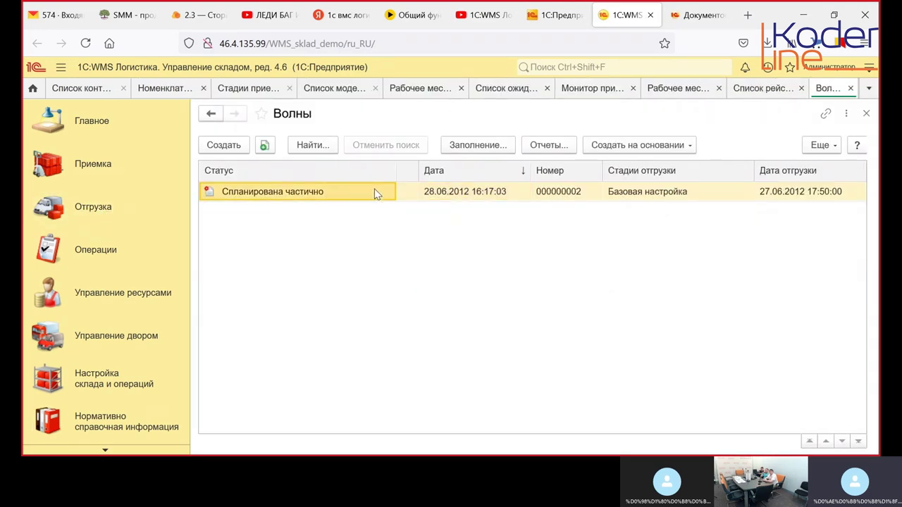
pyautogui.doubleClick(373, 191)
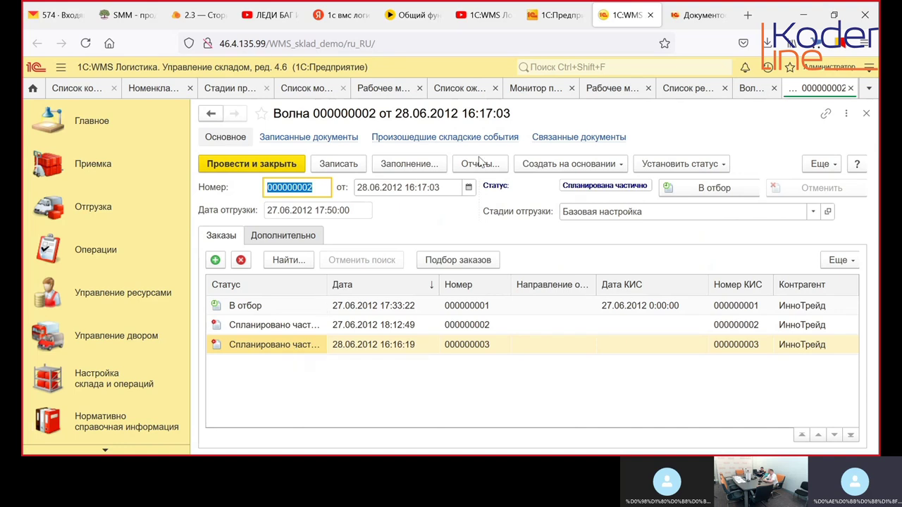
# Close the wave and open the picking group dated 21.01.2021 11:35:29 from the Группа отбора list
pyautogui.click(850, 88)
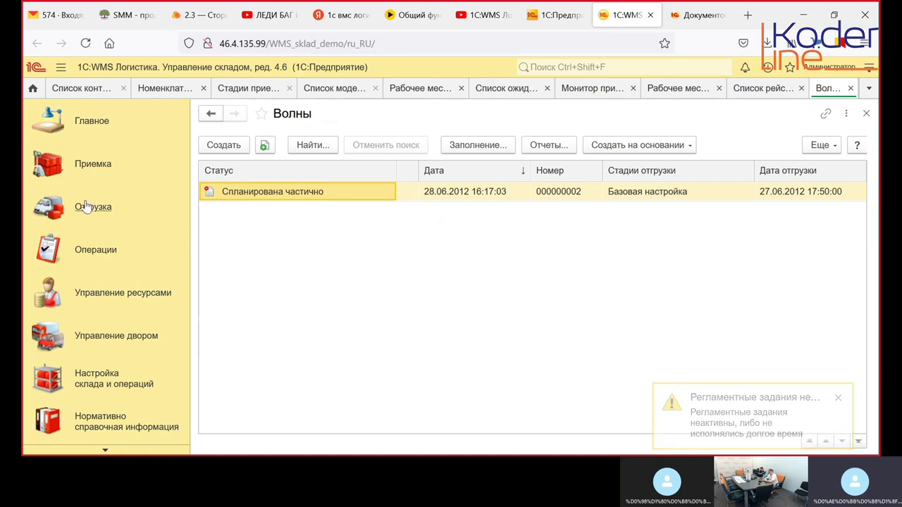
pyautogui.click(86, 208)
pyautogui.click(397, 210)
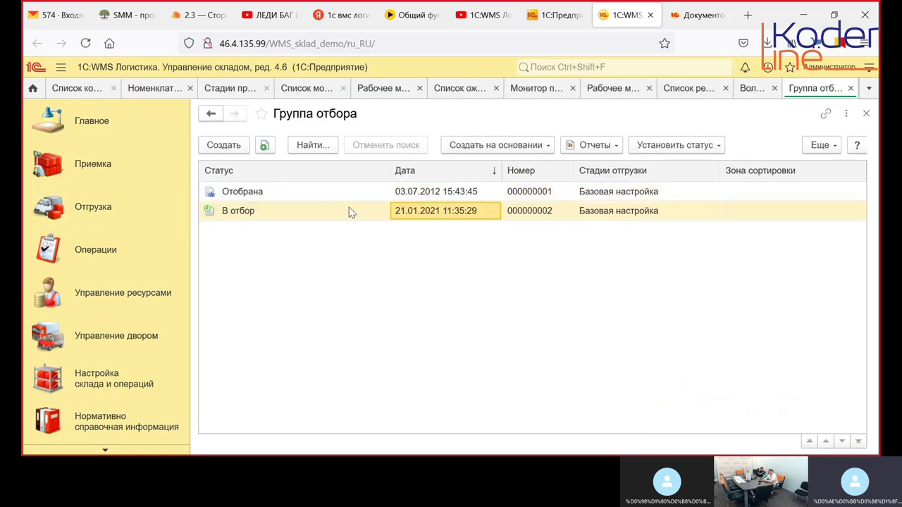
pyautogui.click(350, 213)
pyautogui.doubleClick(351, 213)
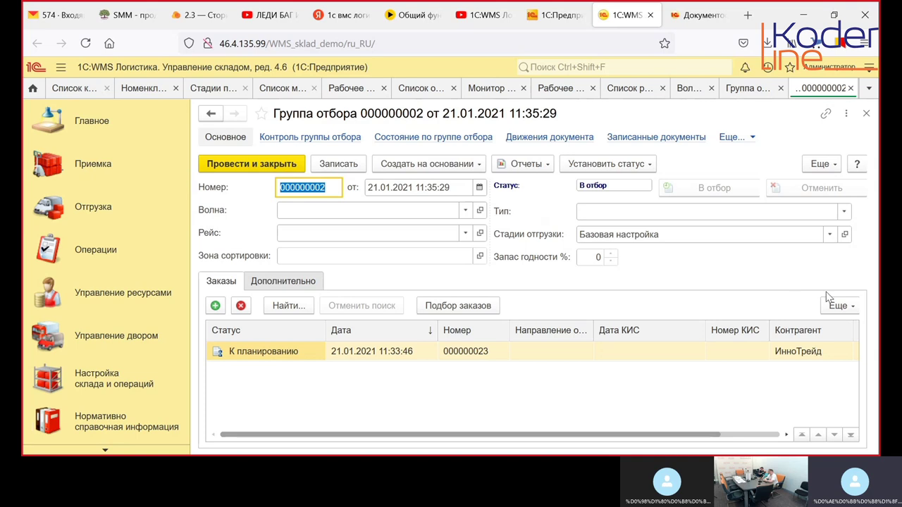
# Close the picking group and its list, and open the Монитор заказов на отгрузку report from the Отгрузка section
pyautogui.click(851, 89)
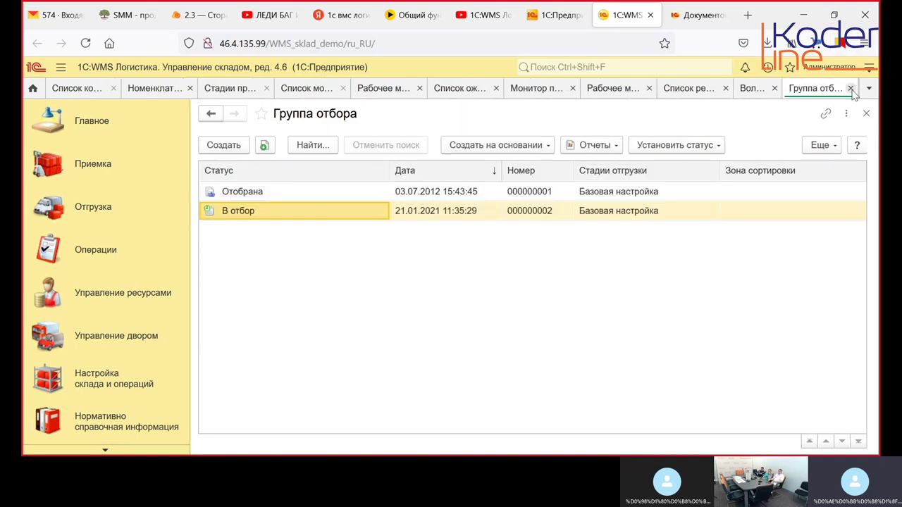
pyautogui.click(850, 89)
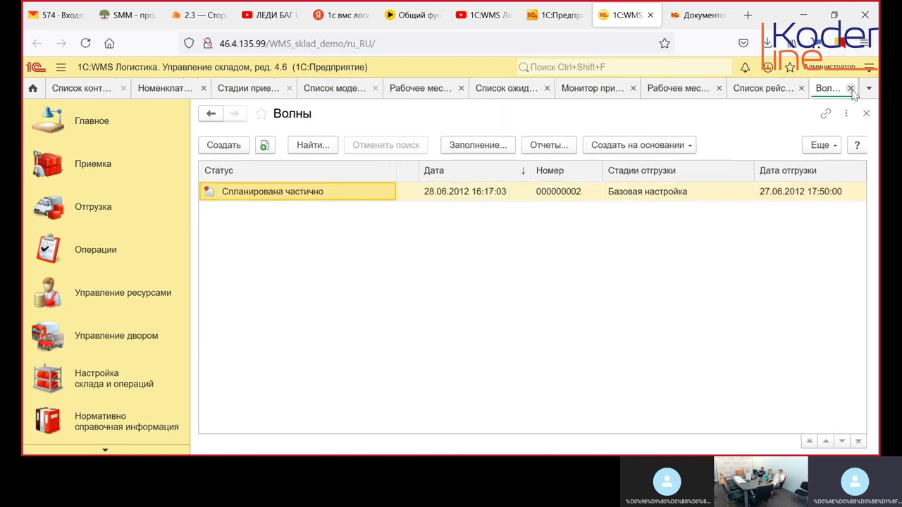
pyautogui.click(89, 211)
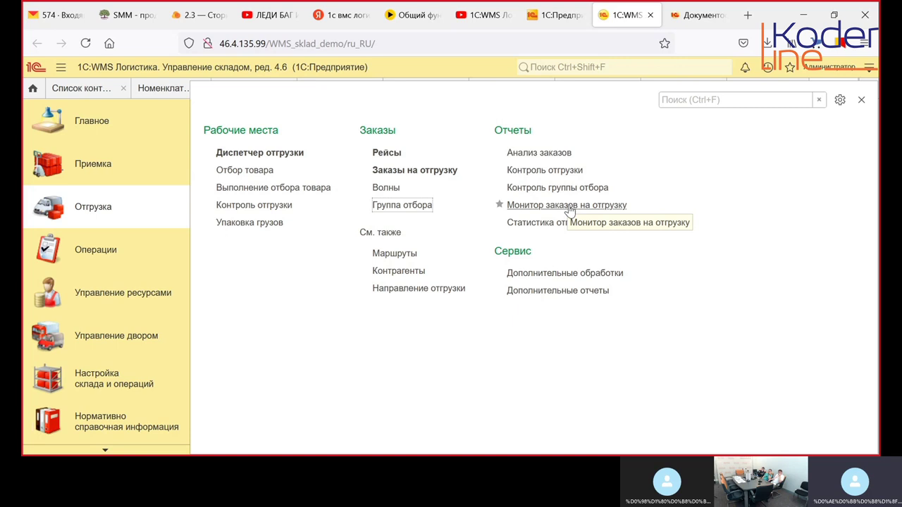
pyautogui.click(568, 206)
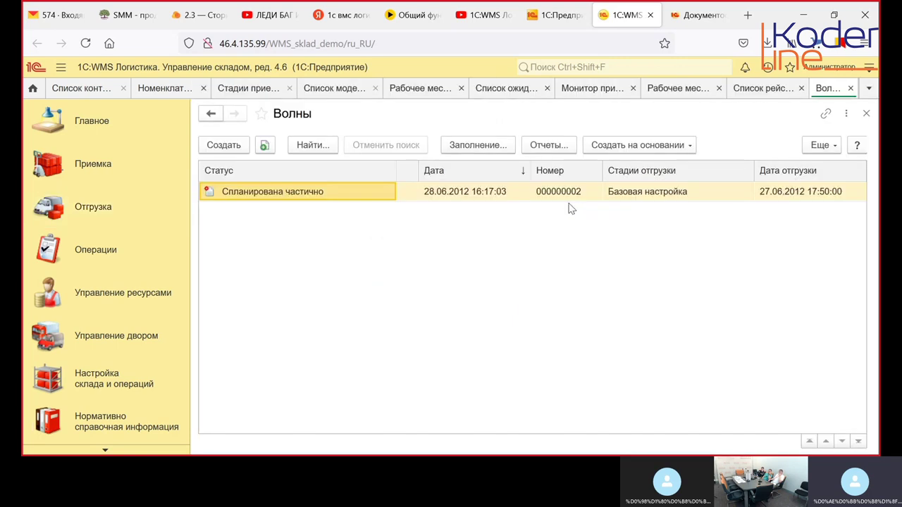
# Generate the Монитор заказов на отгрузку report and view its available report variants without choosing another one
pyautogui.click(273, 174)
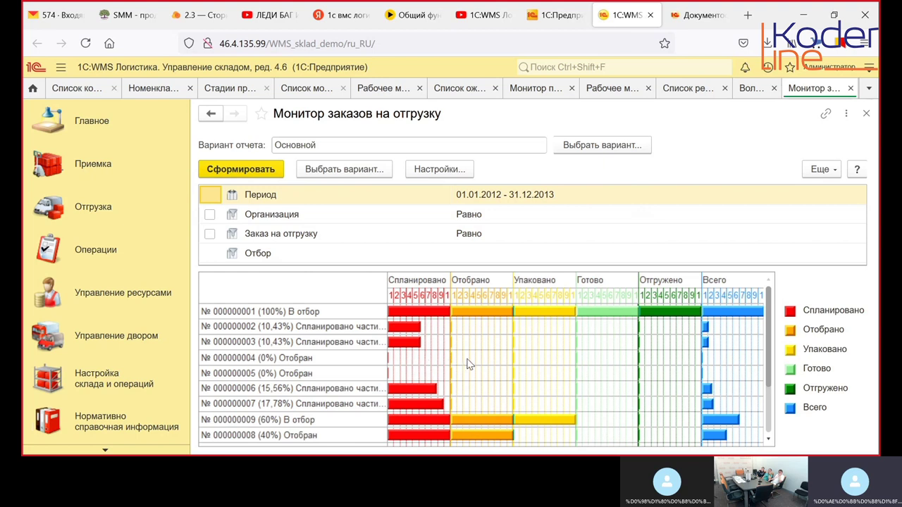
pyautogui.click(375, 175)
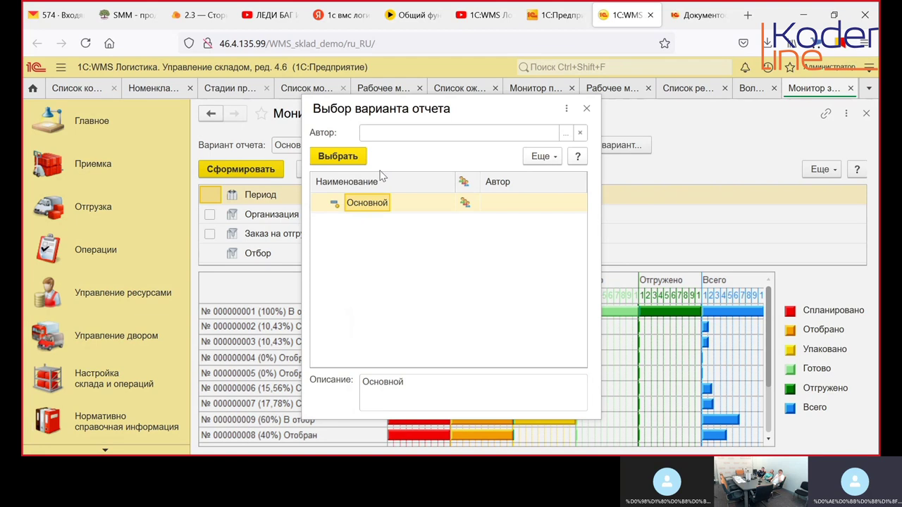
pyautogui.click(585, 110)
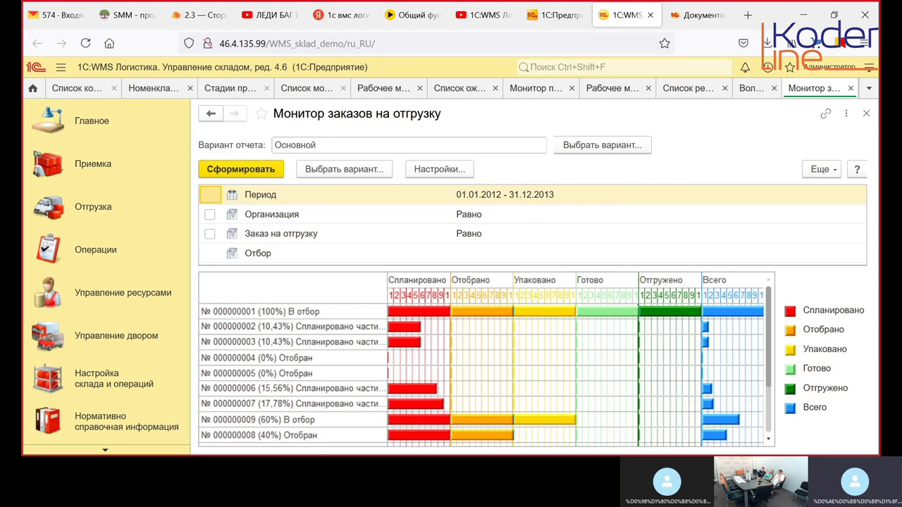
# Close the report and the Волны list, and open Монитор диспетчера склада from the Операции section
pyautogui.click(851, 88)
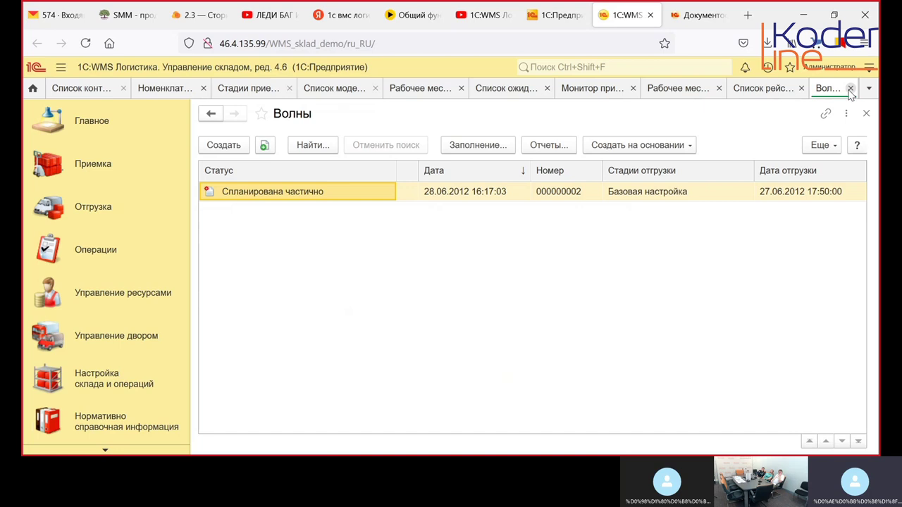
pyautogui.click(850, 88)
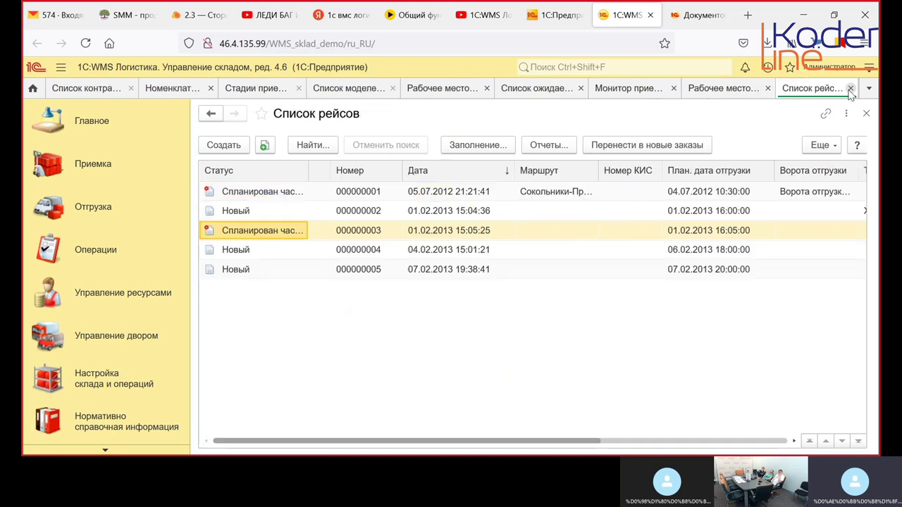
pyautogui.click(88, 208)
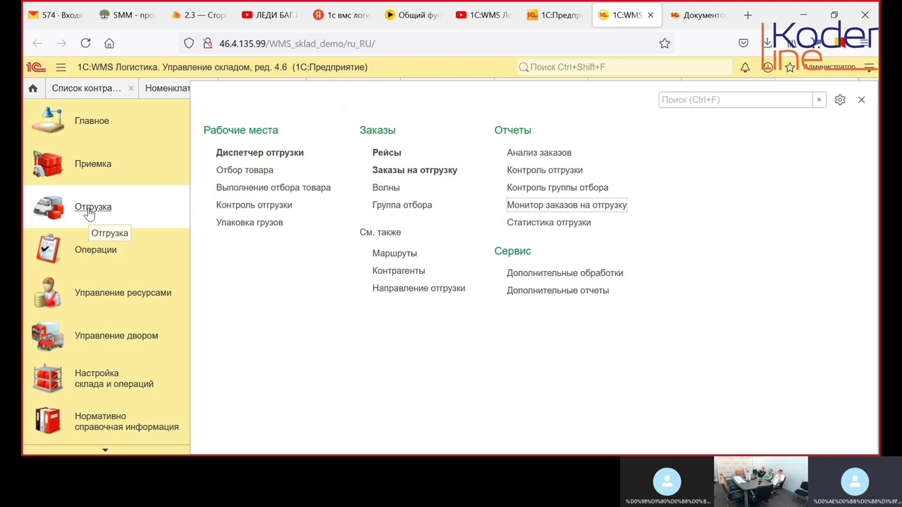
pyautogui.click(95, 258)
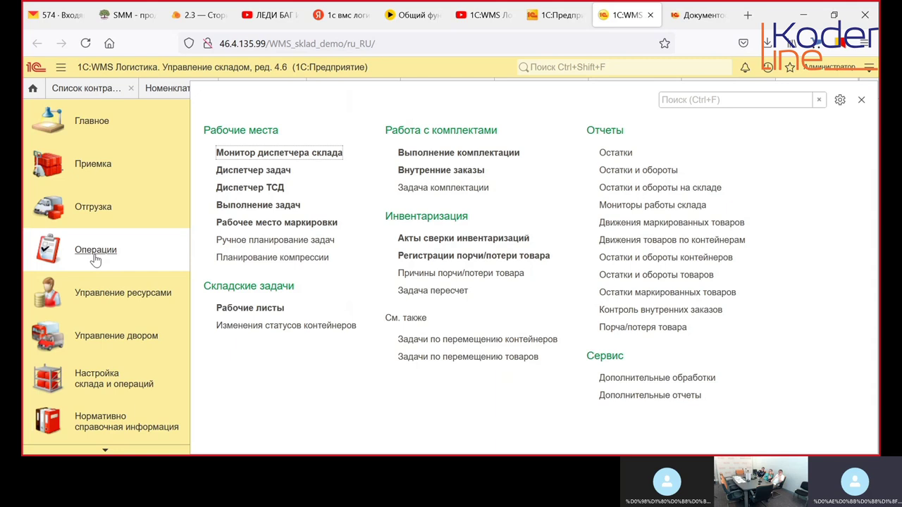
pyautogui.click(229, 155)
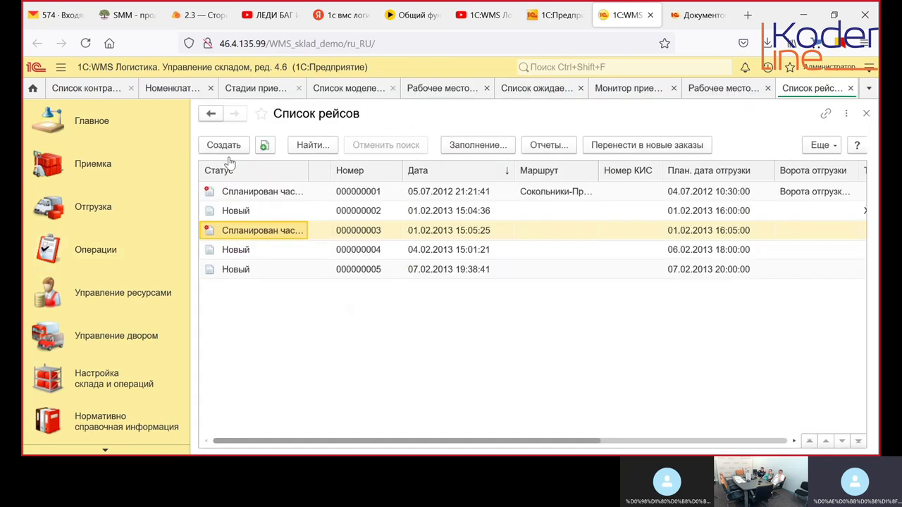
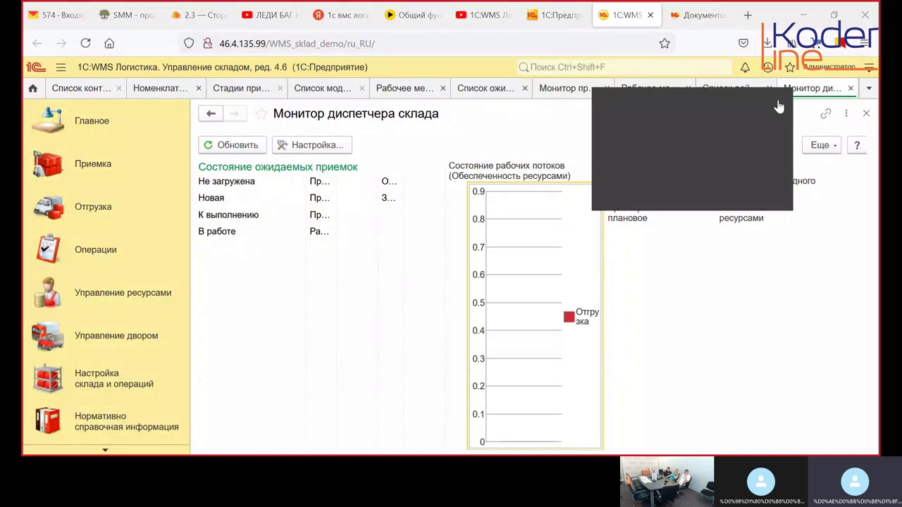
# Close the warehouse dispatcher monitor and open the Диспетчер задач workplace from the Операции section
pyautogui.click(851, 88)
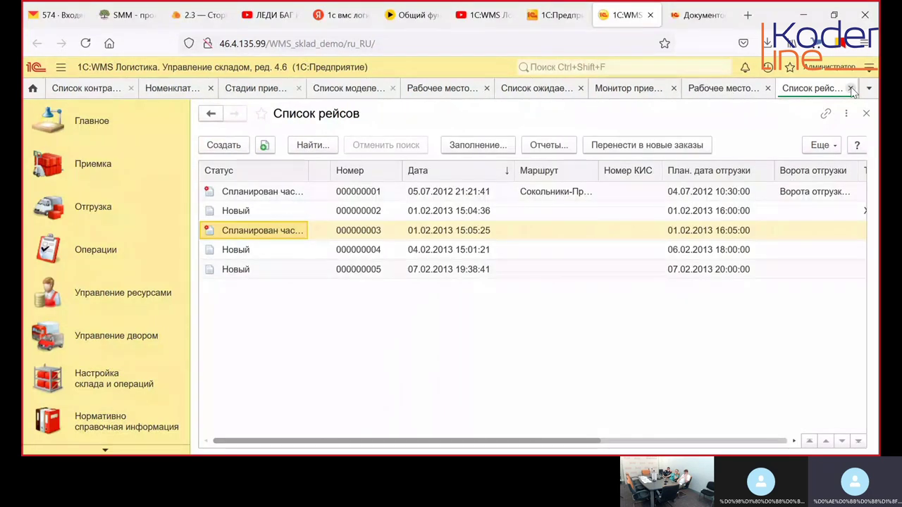
pyautogui.click(96, 257)
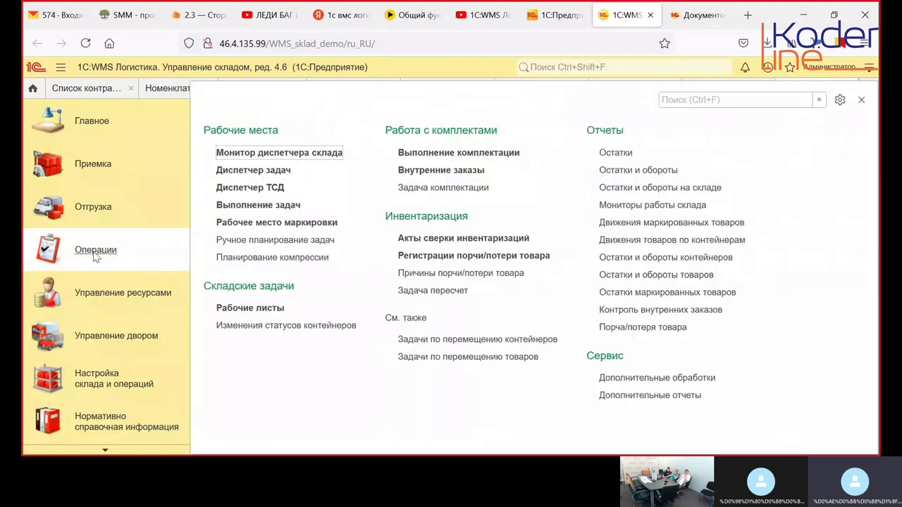
pyautogui.click(256, 178)
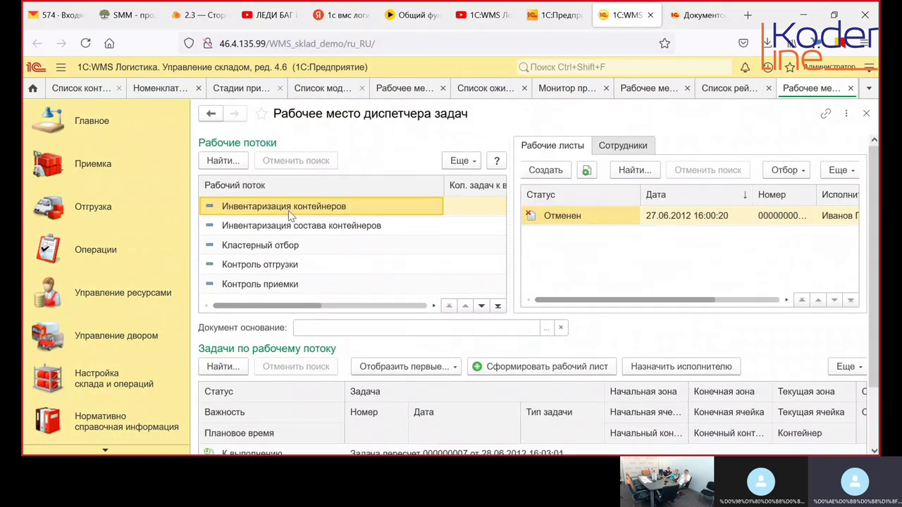
# Examine the Рабочие потоки list, including the task counts, engaged resources and execution time for Отбор контейнеров (целиком)
pyautogui.click(288, 248)
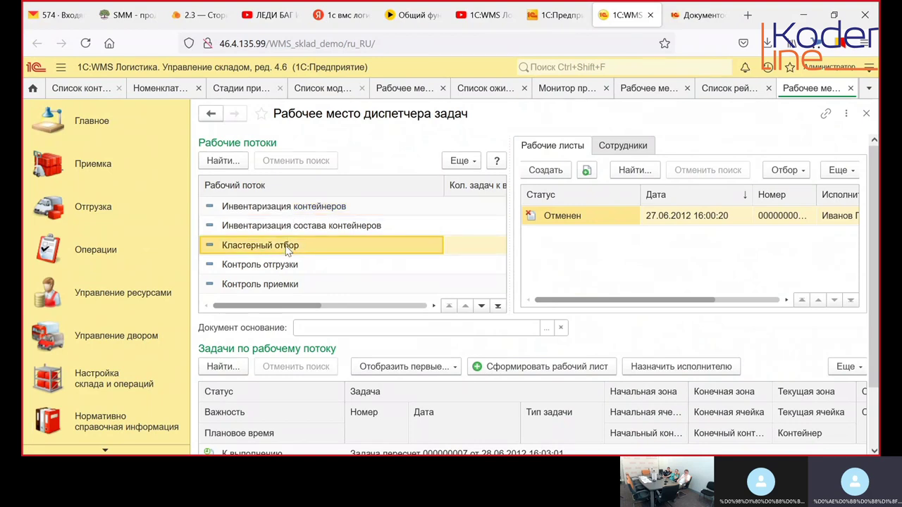
pyautogui.scroll(-1, 288, 251)
pyautogui.click(283, 267)
pyautogui.scroll(-2, 284, 278)
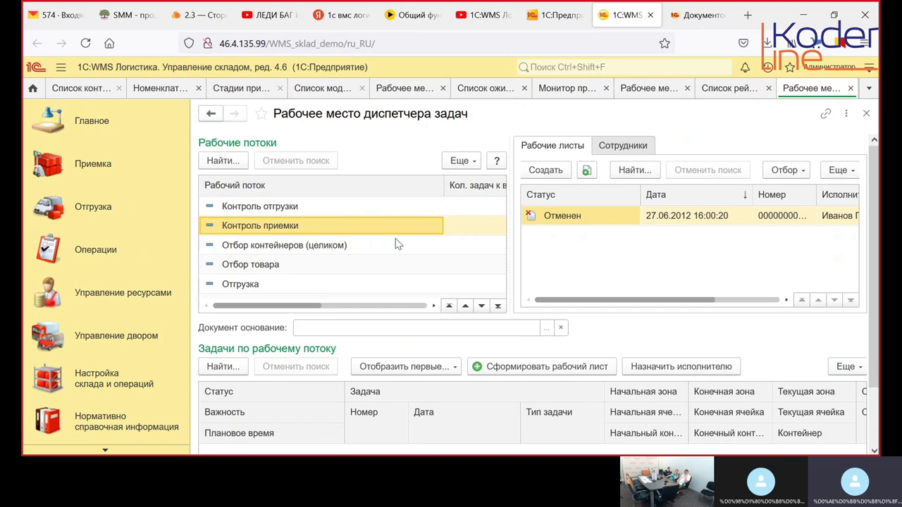
pyautogui.click(471, 252)
pyautogui.scroll(-1, 472, 255)
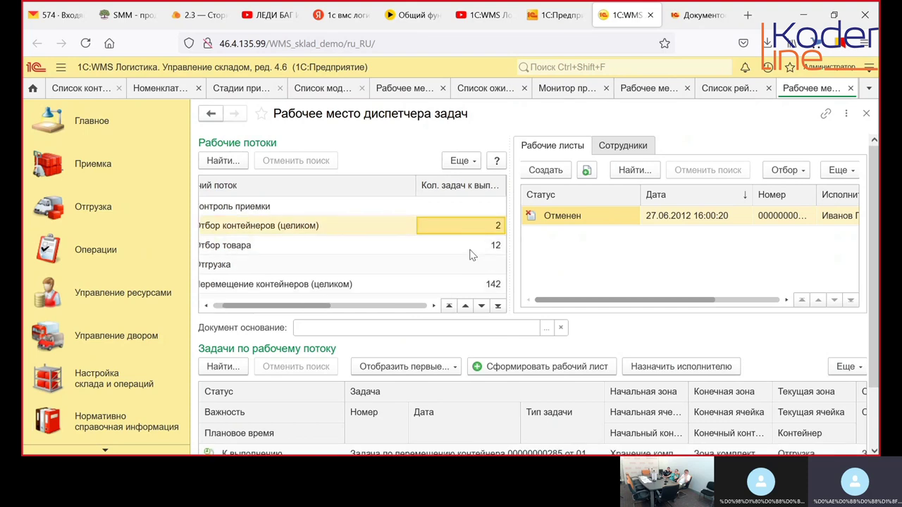
pyautogui.press('Right')
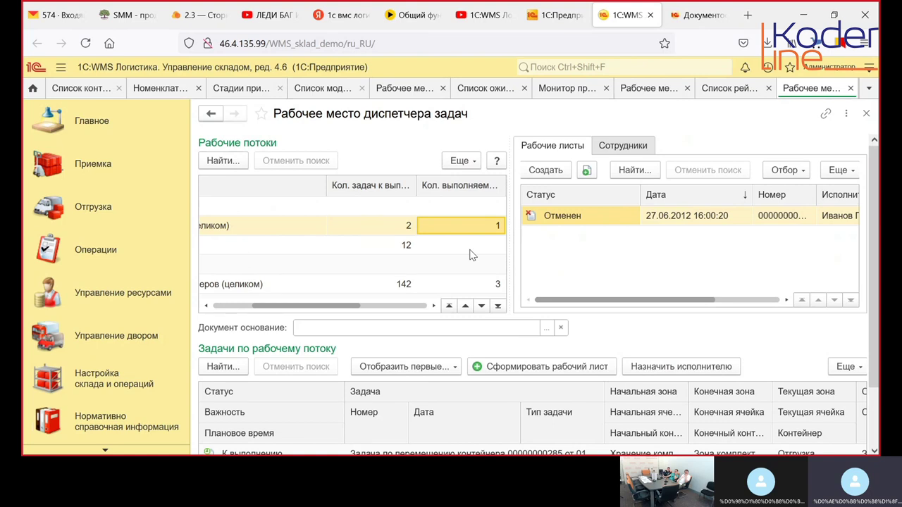
pyautogui.press('Right')
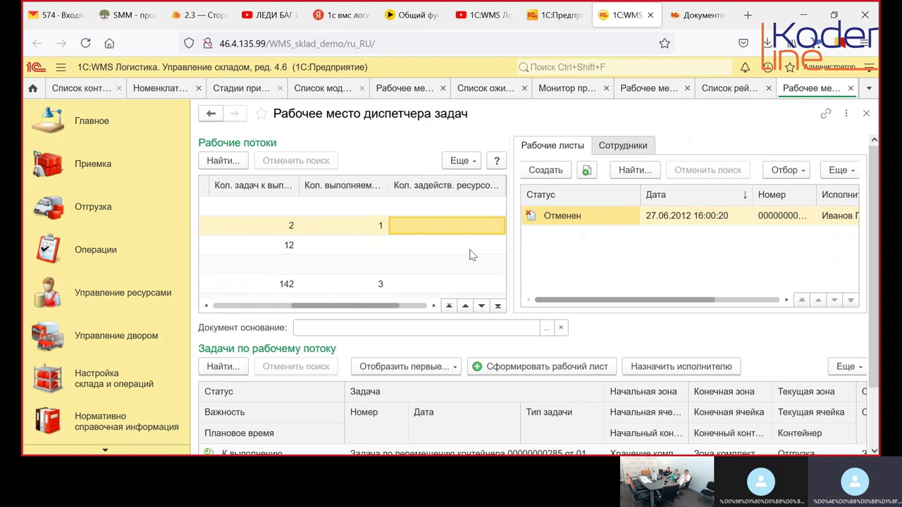
pyautogui.press('Right')
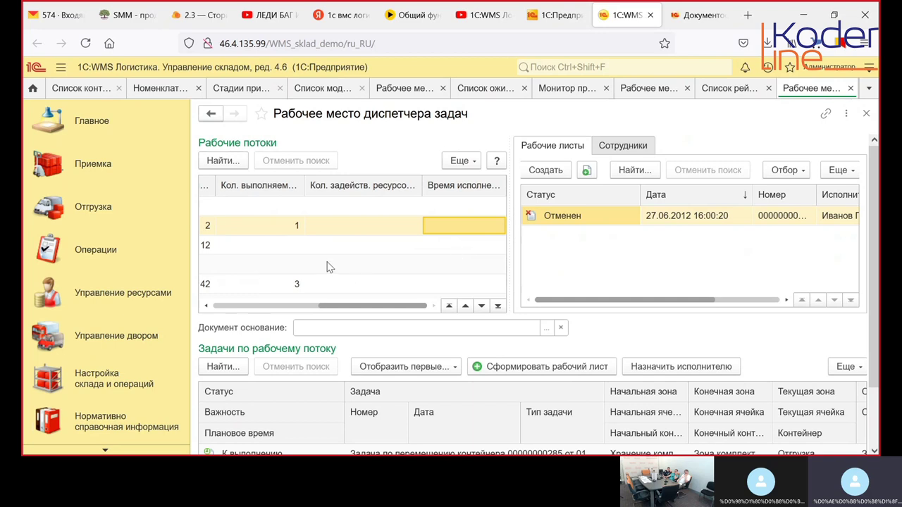
# Open Норма выполнения операций from the Управление ресурсами section and view the Контроль отгрузки norm dated 17.06.2021
pyautogui.click(138, 302)
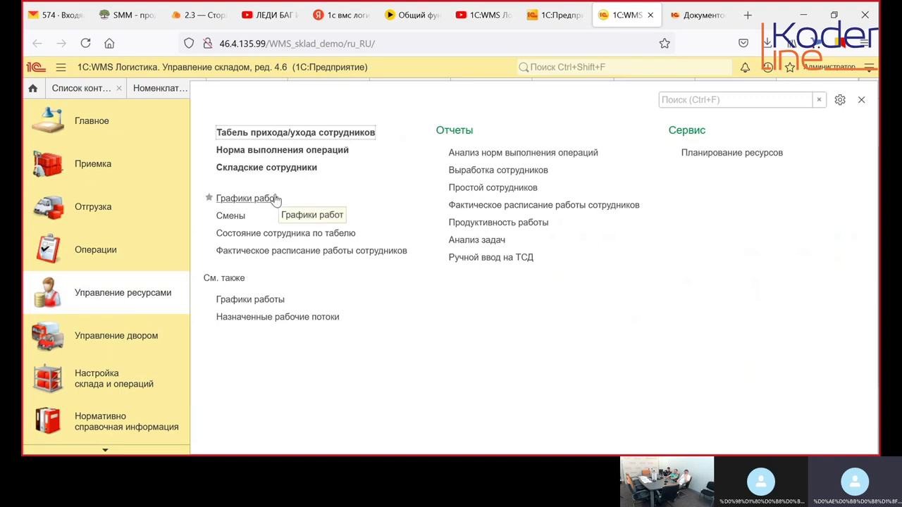
pyautogui.click(313, 151)
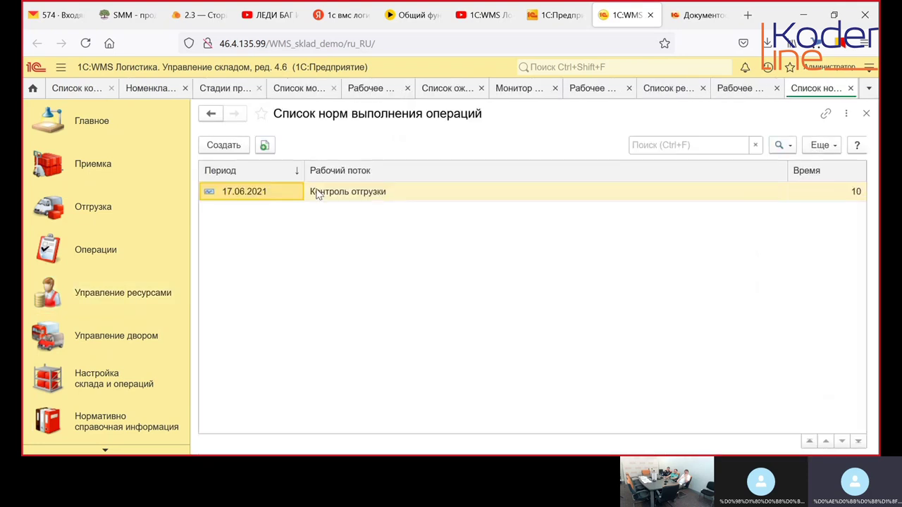
pyautogui.click(318, 194)
pyautogui.doubleClick(318, 195)
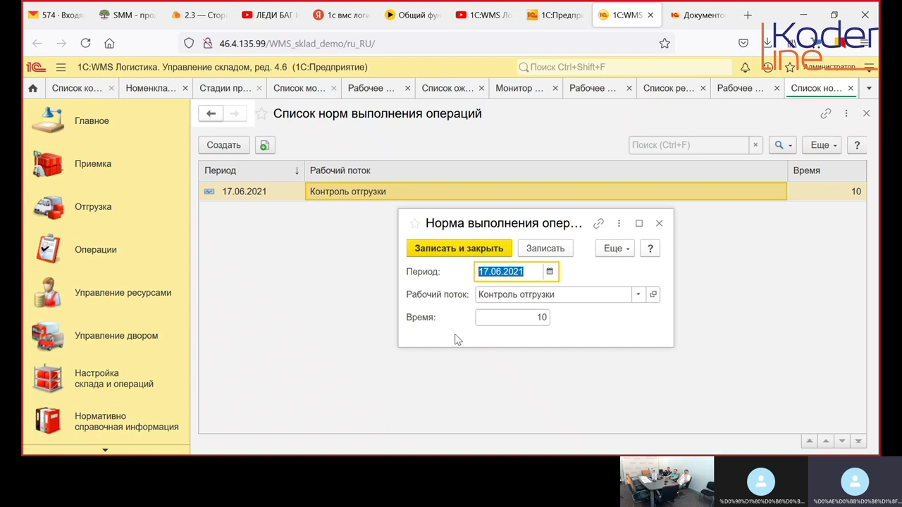
pyautogui.click(659, 224)
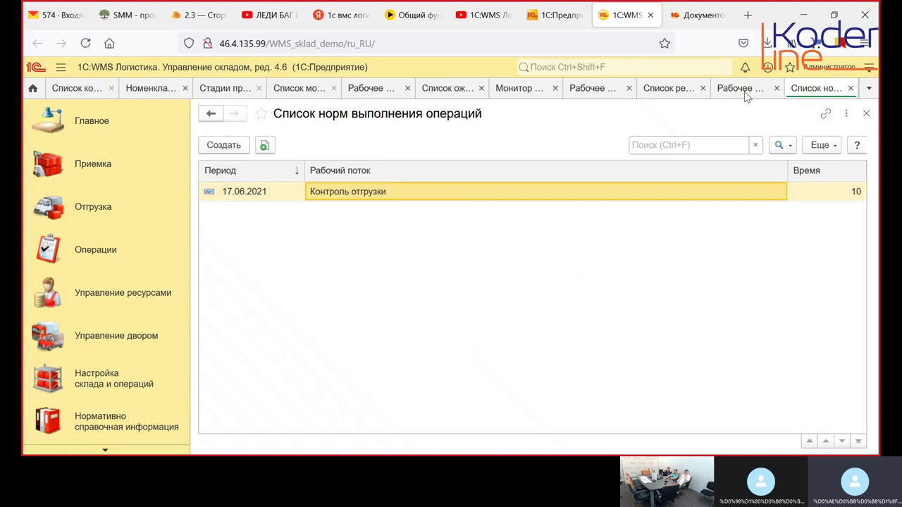
# Open Табель прихода/ухода сотрудников from the Управление ресурсами section and set the Сотрудники смены shift to Основная смена
pyautogui.click(128, 294)
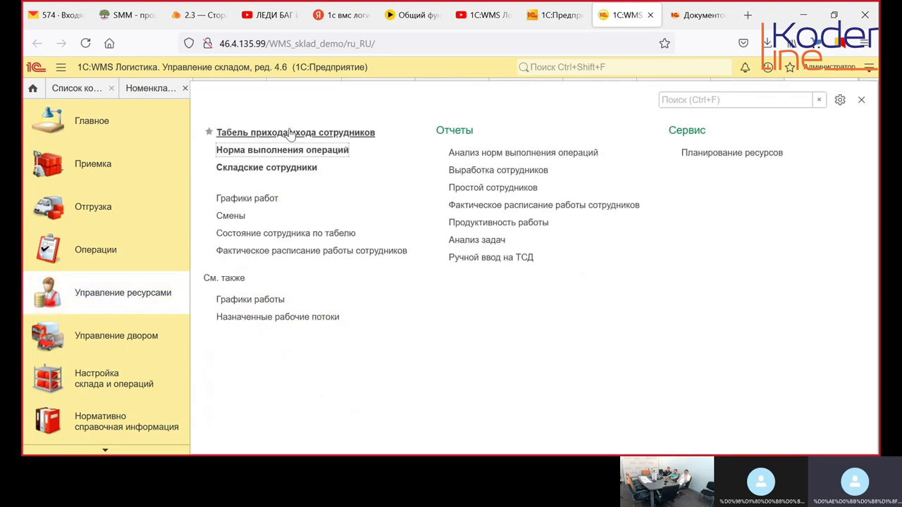
pyautogui.press('Return')
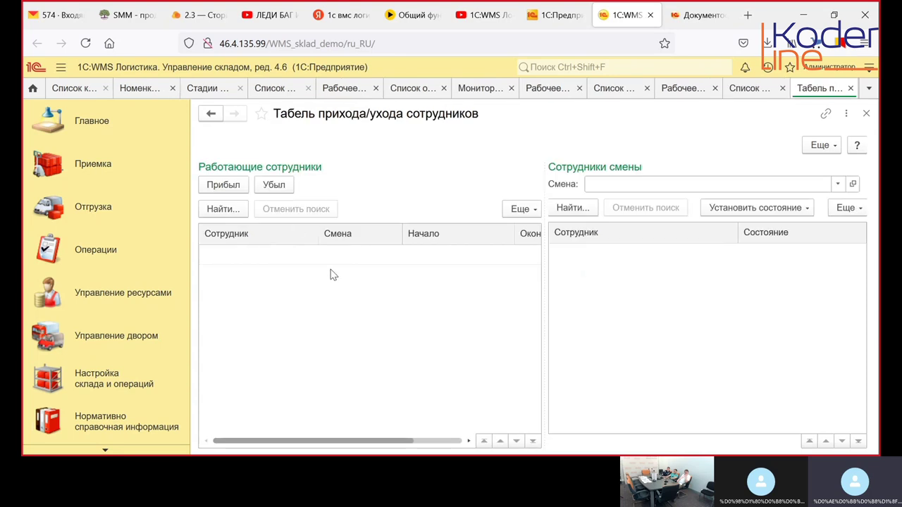
pyautogui.click(844, 186)
pyautogui.click(658, 215)
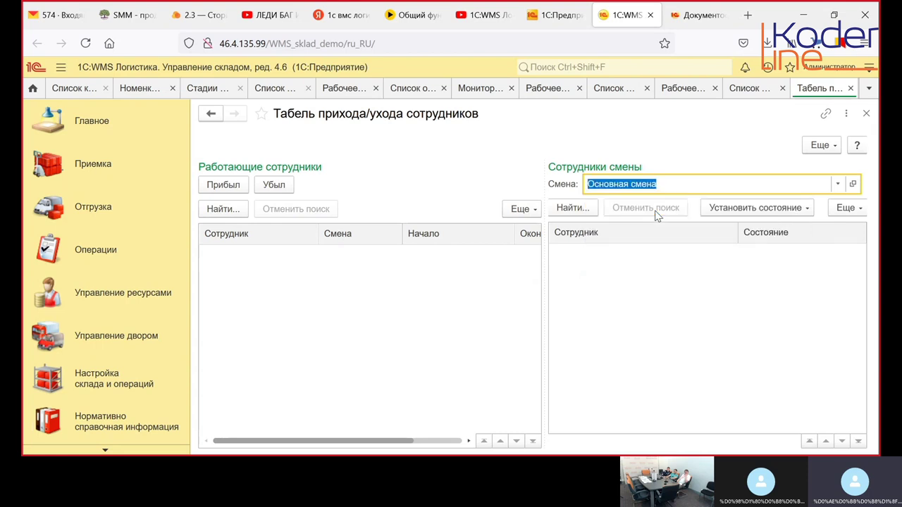
# Register the arrival of the listed warehouse employee for Основная смена
pyautogui.click(221, 188)
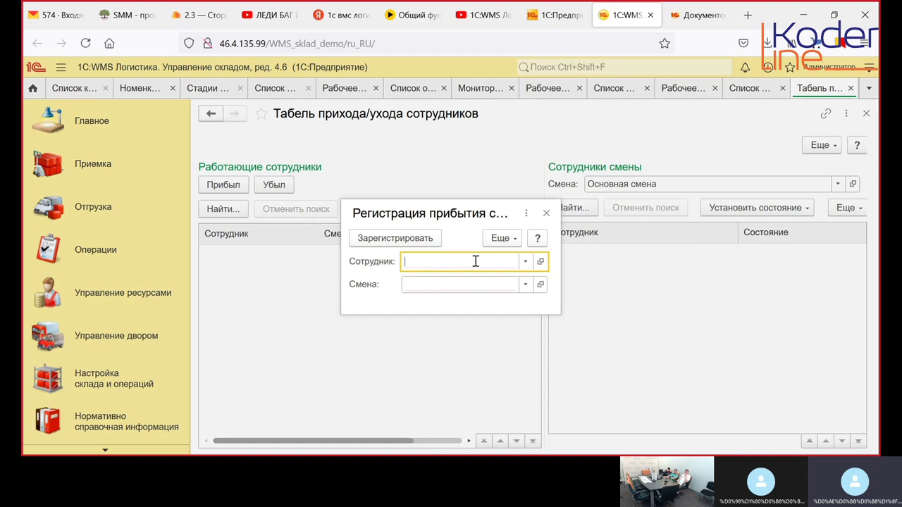
pyautogui.click(525, 261)
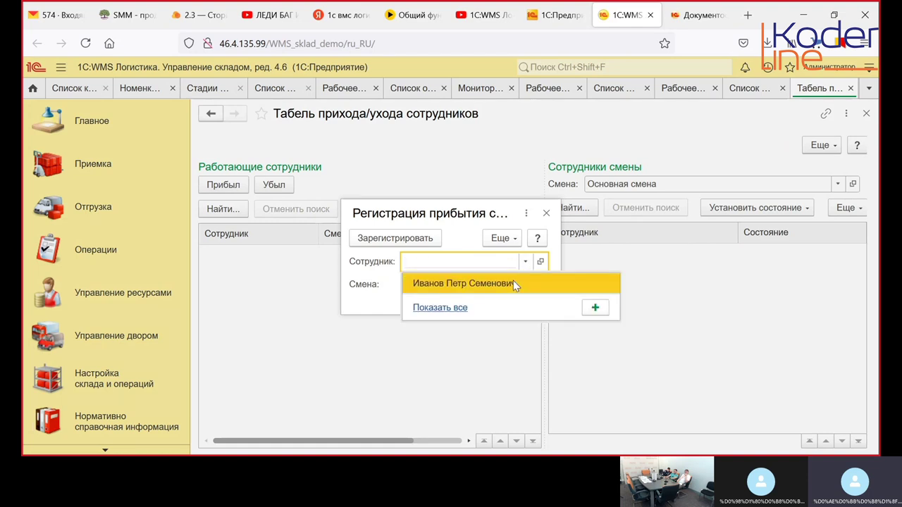
pyautogui.click(513, 282)
pyautogui.click(515, 284)
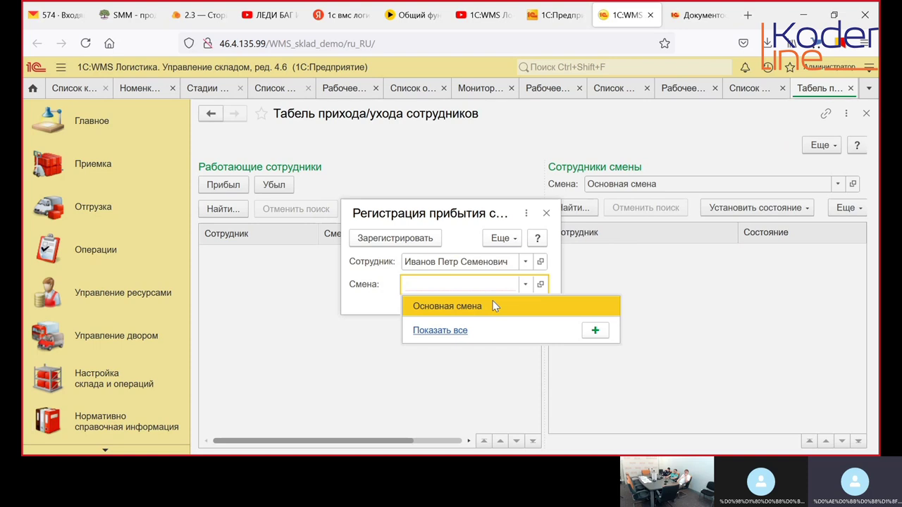
pyautogui.click(496, 306)
pyautogui.click(421, 239)
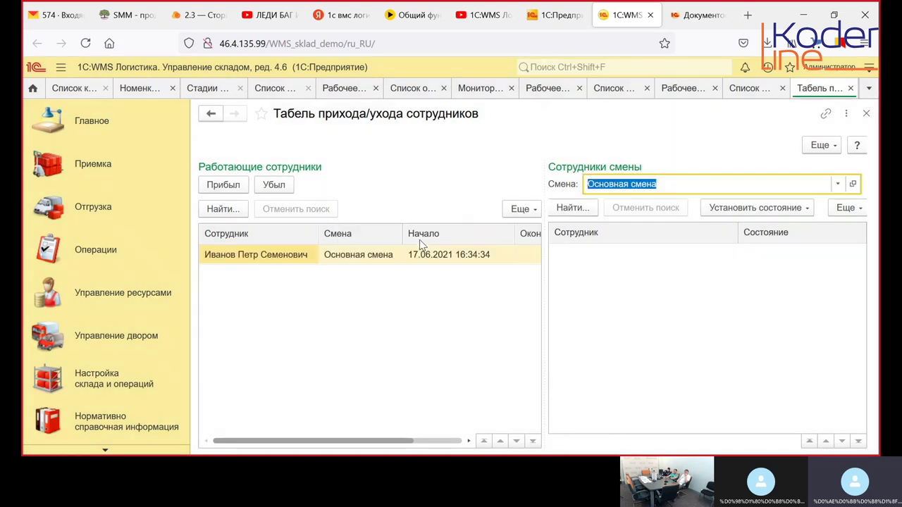
# Check the Начало and Окончание columns of the employee's attendance record and register the employee's departure
pyautogui.click(463, 261)
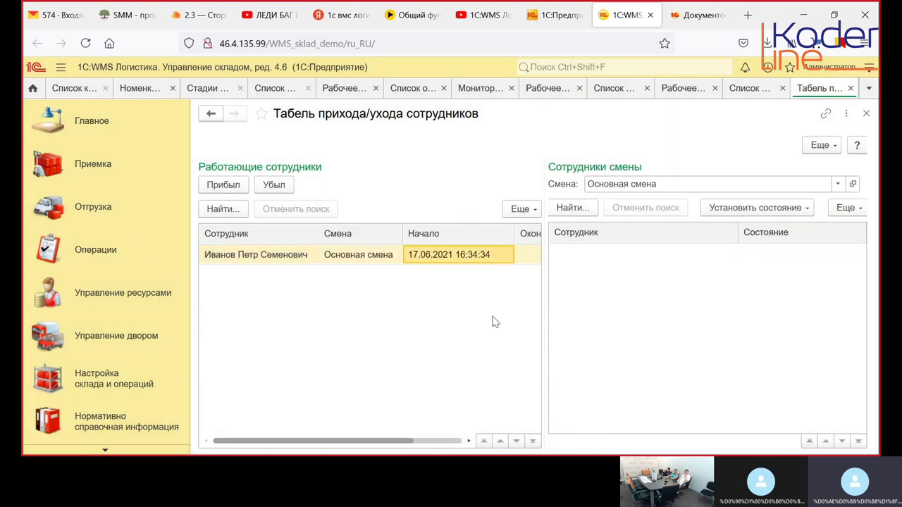
pyautogui.click(468, 442)
pyautogui.click(467, 442)
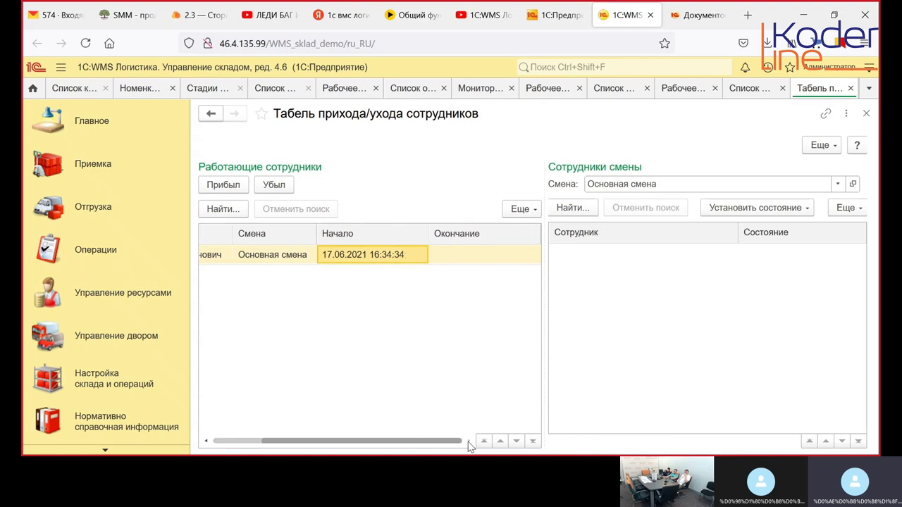
pyautogui.click(277, 189)
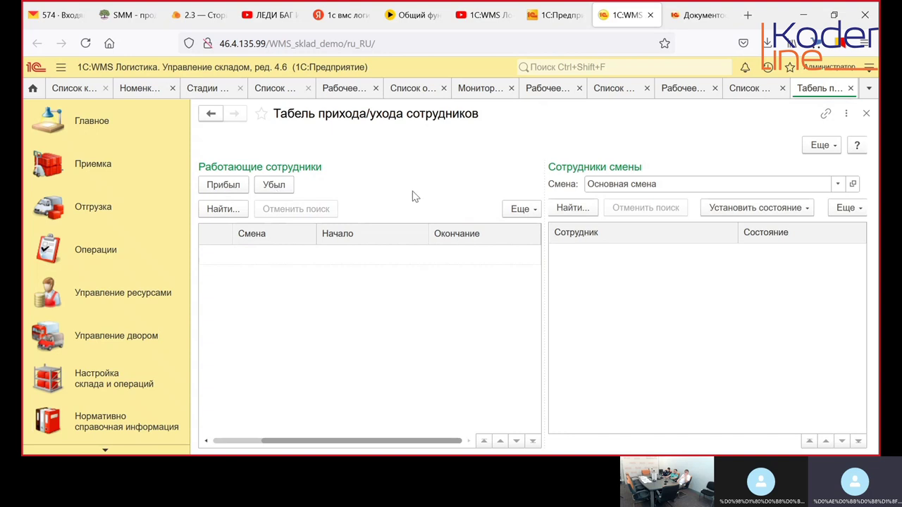
# Close the attendance timesheet and open the Рабочие листы list from the Операции section
pyautogui.click(851, 88)
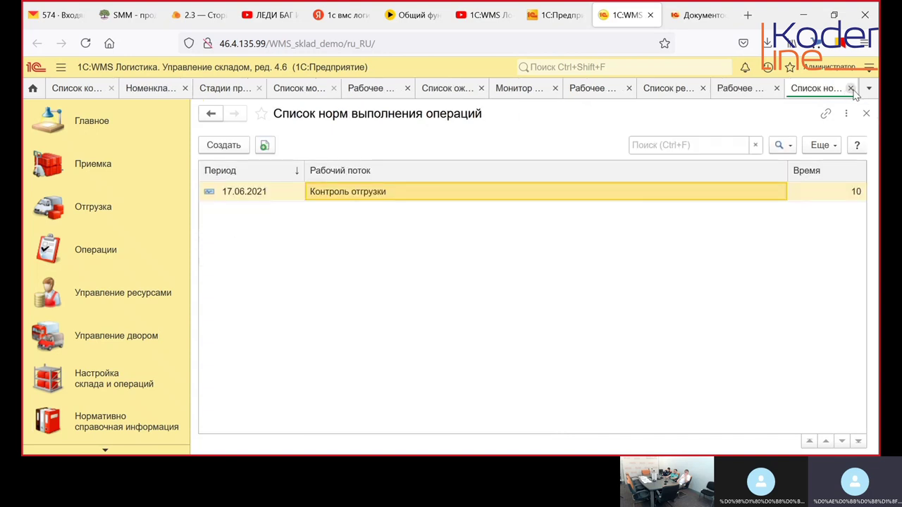
pyautogui.click(100, 251)
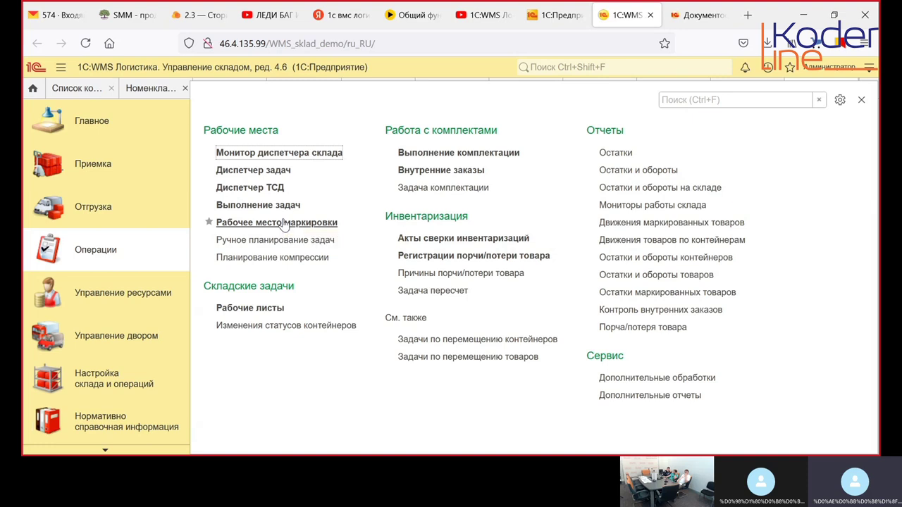
pyautogui.click(277, 313)
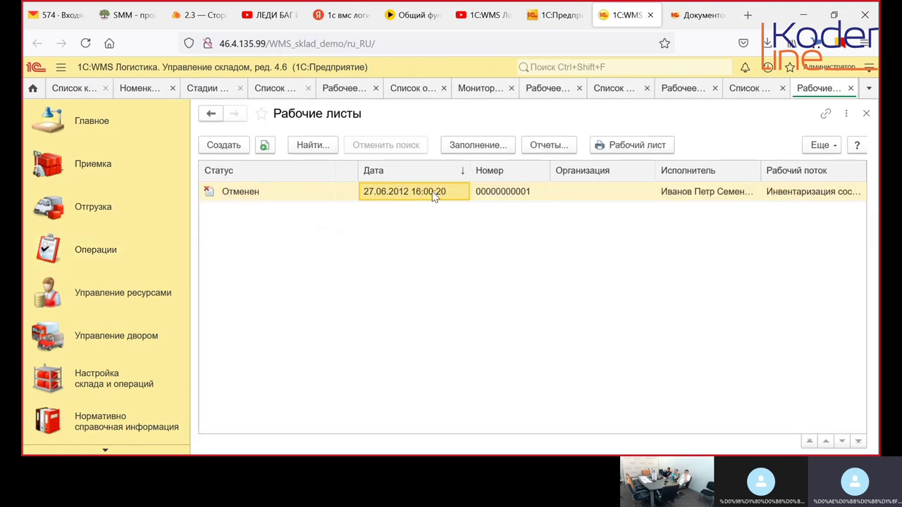
# View the work sheet dated 27.06.2012, close it, and try to open Выполнение комплектации from the Операции section
pyautogui.doubleClick(433, 196)
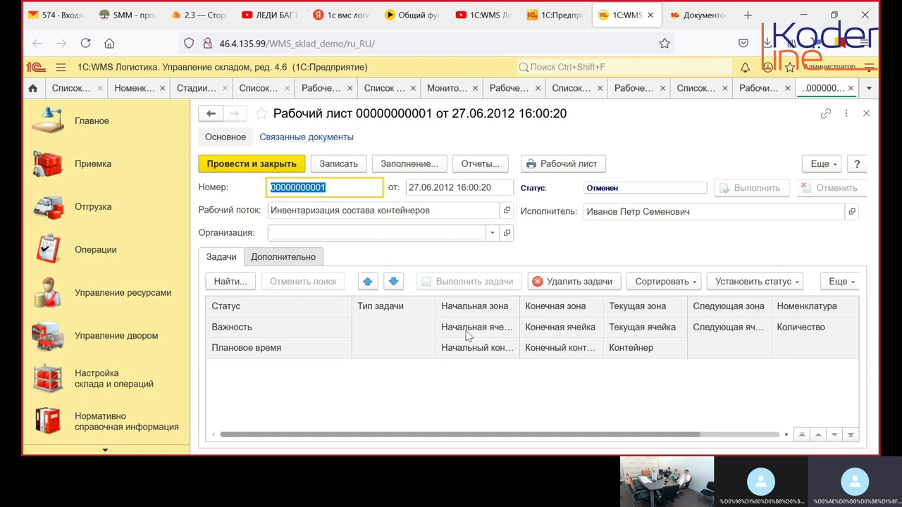
pyautogui.click(851, 89)
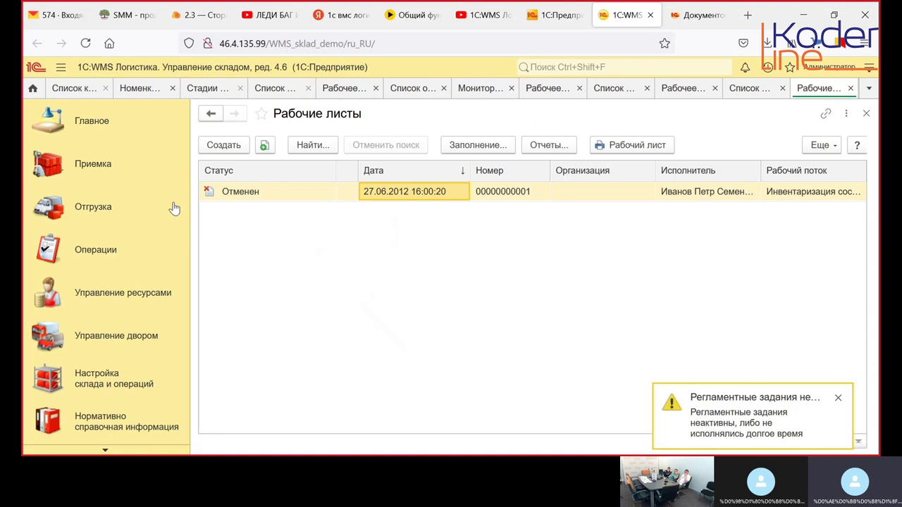
pyautogui.click(76, 252)
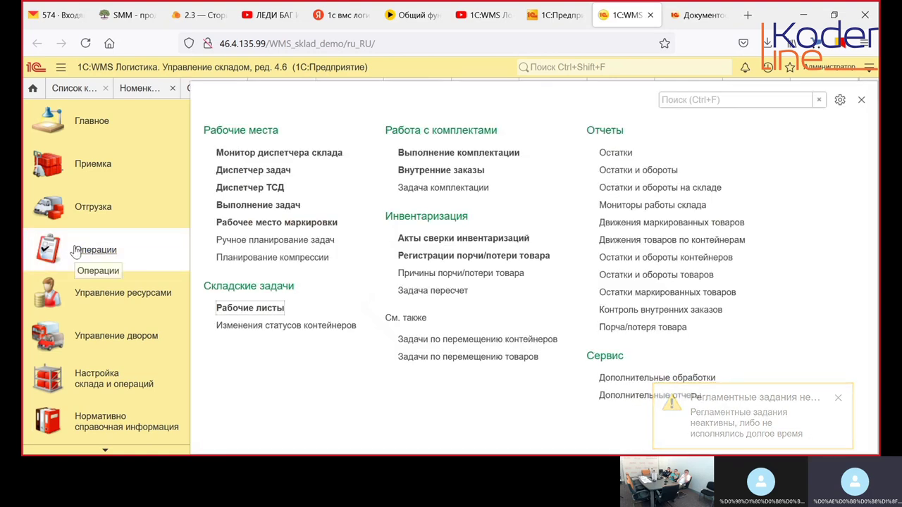
pyautogui.click(471, 155)
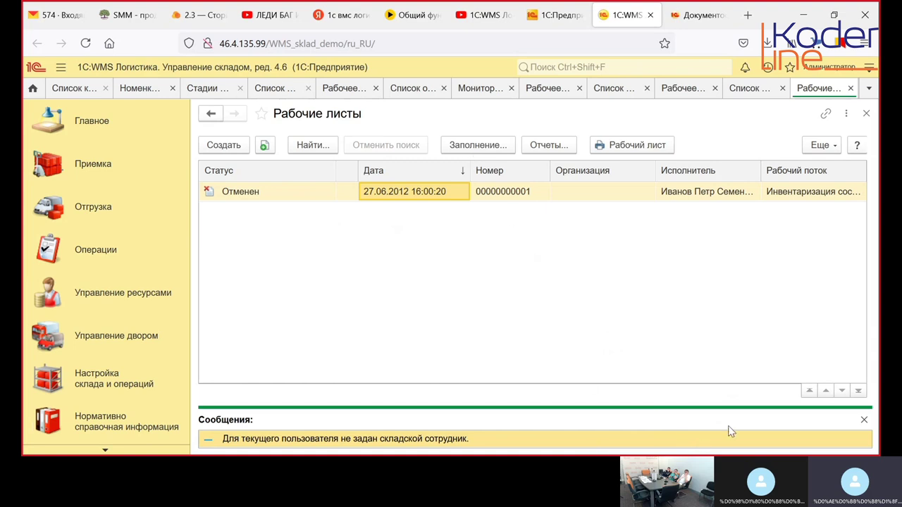
pyautogui.click(864, 421)
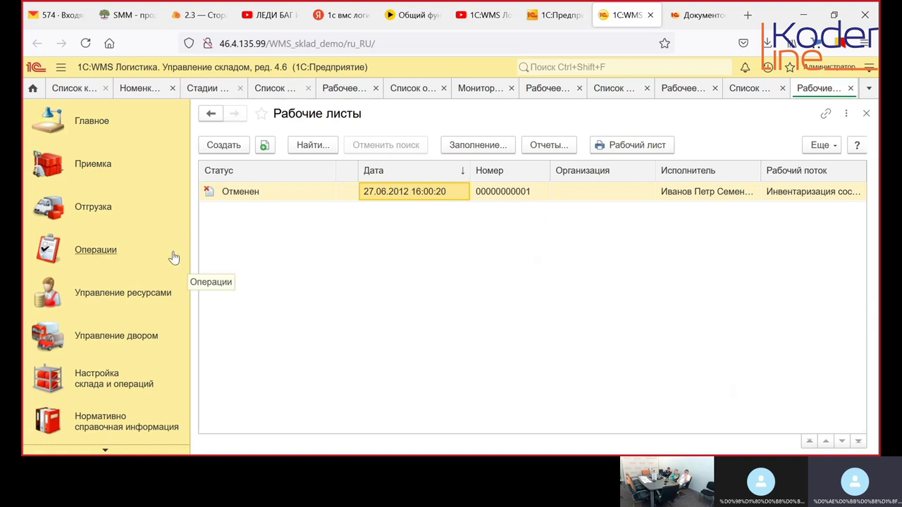
# View the Акты сверки инвентаризаций list from the Операции section and close it
pyautogui.click(109, 258)
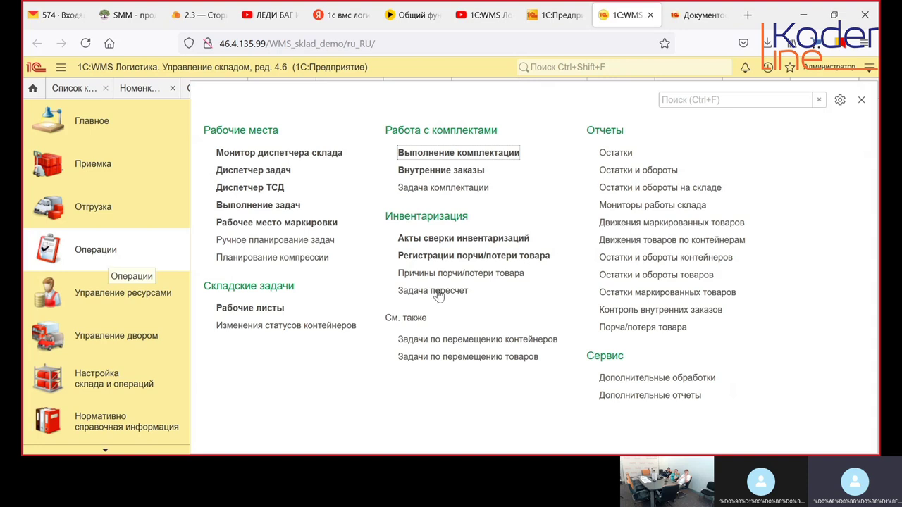
pyautogui.click(464, 243)
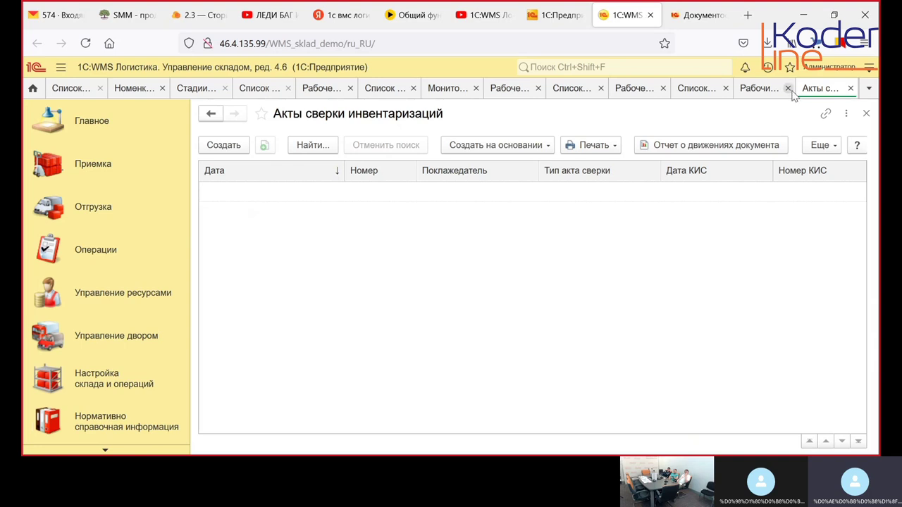
pyautogui.click(850, 89)
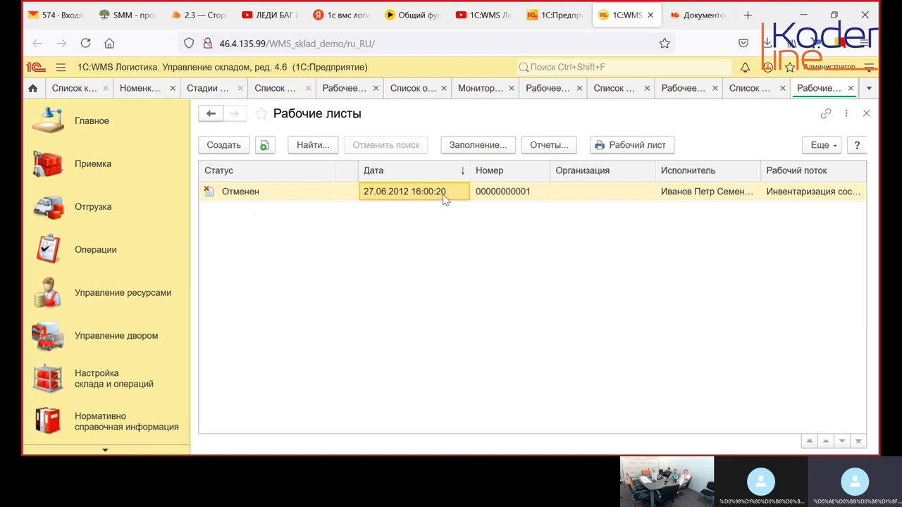
# Open the yard dispatcher workplace, Диспетчер двора, from the Управление двором section
pyautogui.click(109, 251)
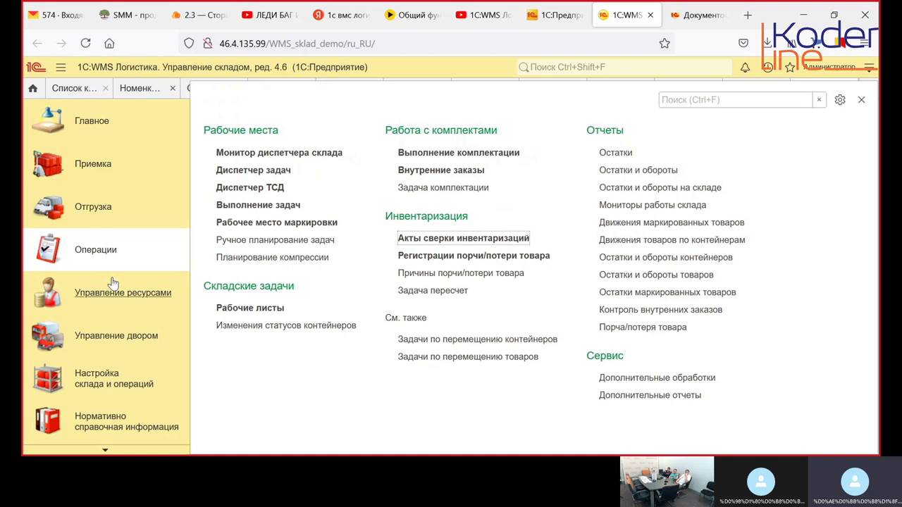
pyautogui.click(111, 345)
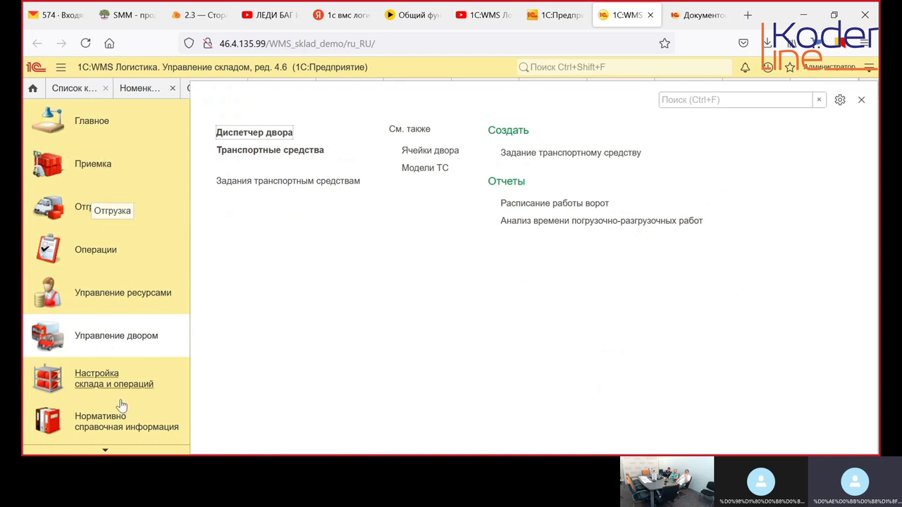
pyautogui.click(255, 133)
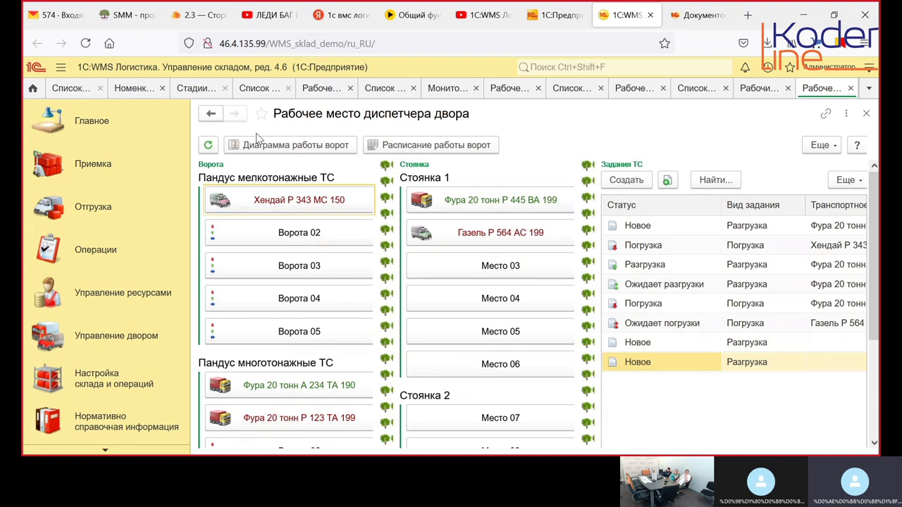
# Review the Хендай vehicle's loading task, including its Состояние ТС, Дополнительно and Связанные документы, and close it
pyautogui.click(336, 205)
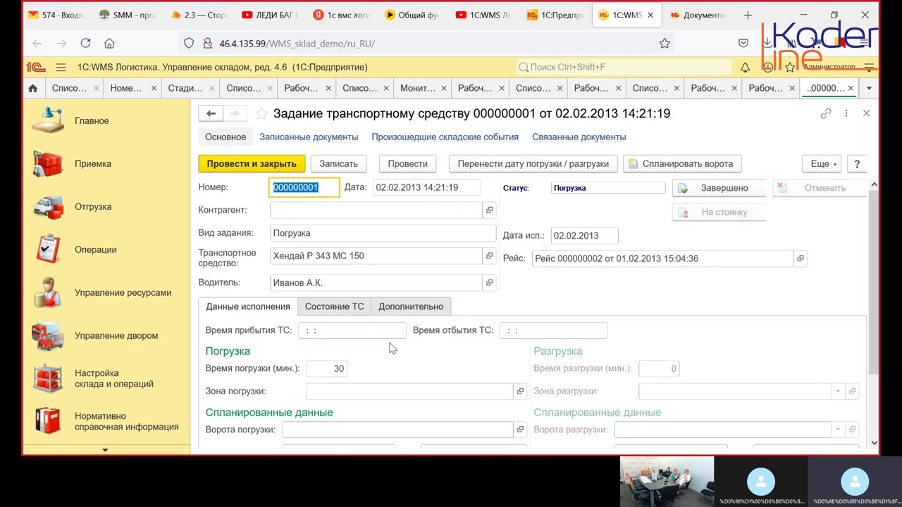
pyautogui.click(353, 307)
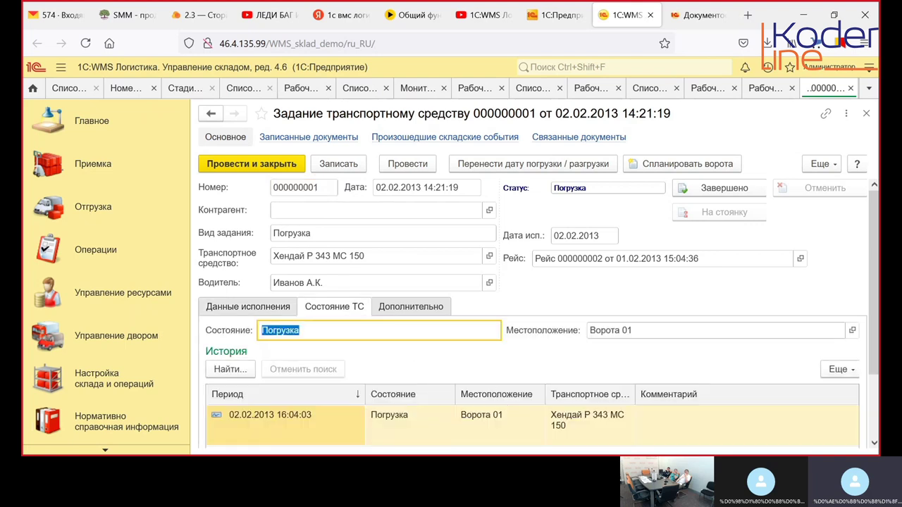
pyautogui.click(874, 443)
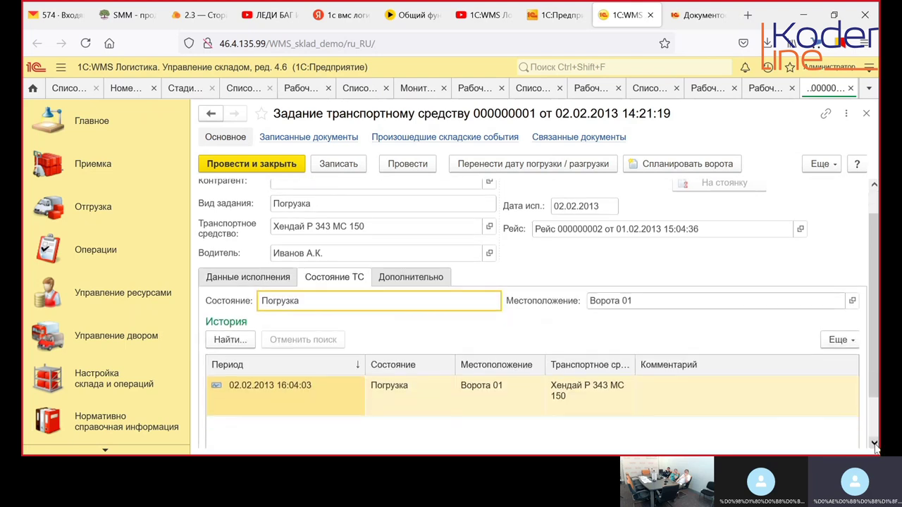
pyautogui.click(425, 273)
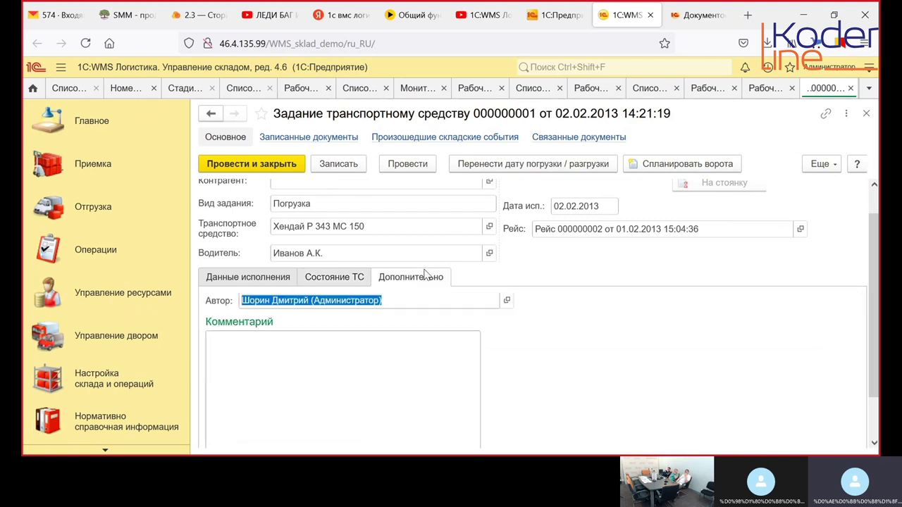
pyautogui.click(542, 140)
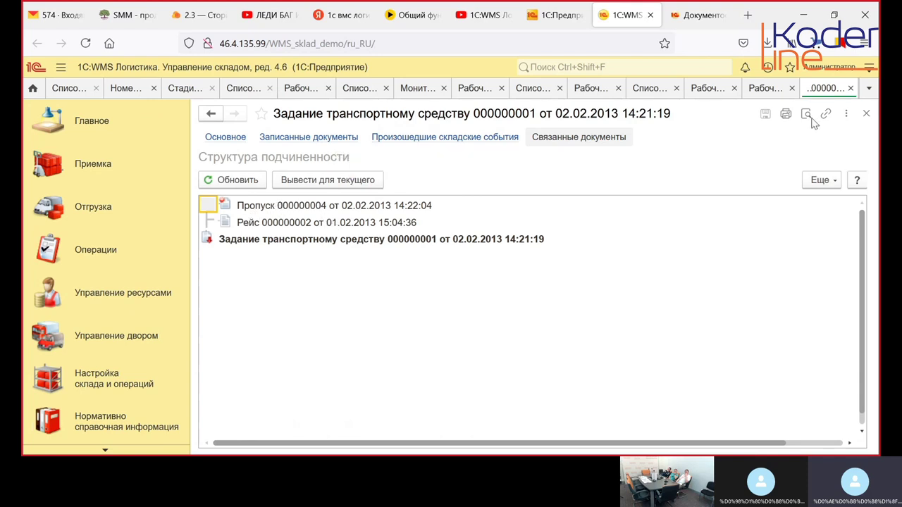
pyautogui.click(851, 89)
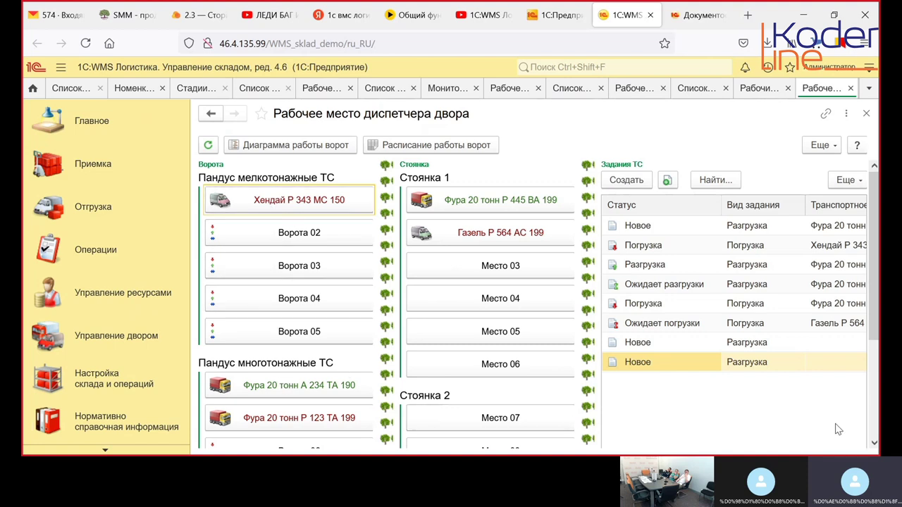
# Look over the gates and parking places in the yard dispatcher workplace, down to Стоянка 2, and close the workplace
pyautogui.scroll(-4, 872, 438)
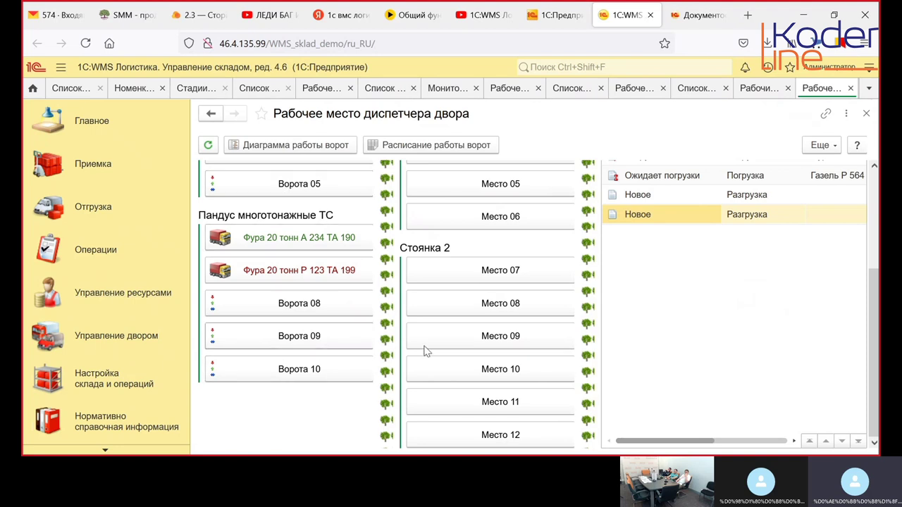
pyautogui.click(875, 185)
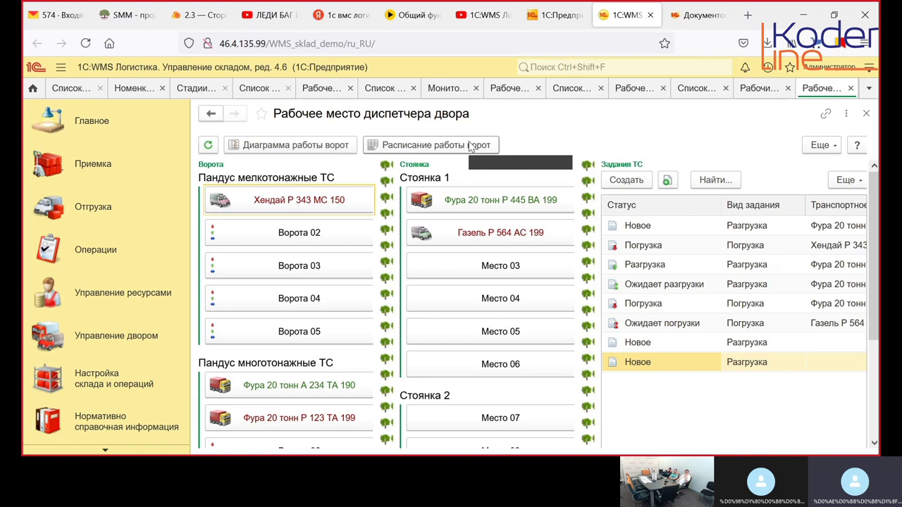
pyautogui.click(850, 88)
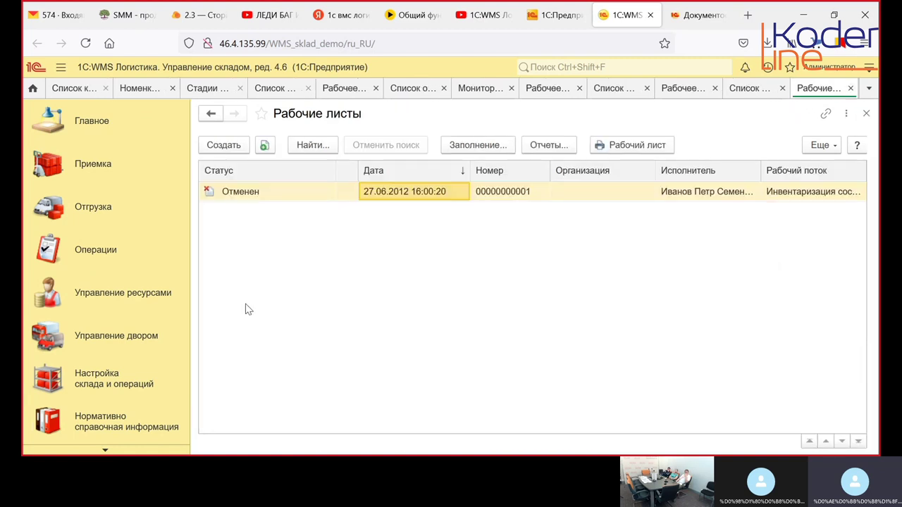
# Open the Транспортные средства list from the Управление двором section
pyautogui.click(119, 341)
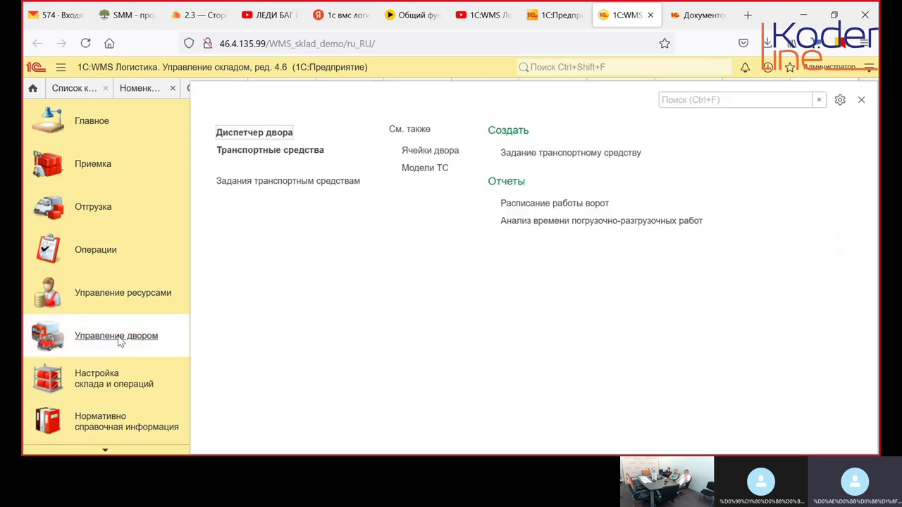
pyautogui.click(285, 155)
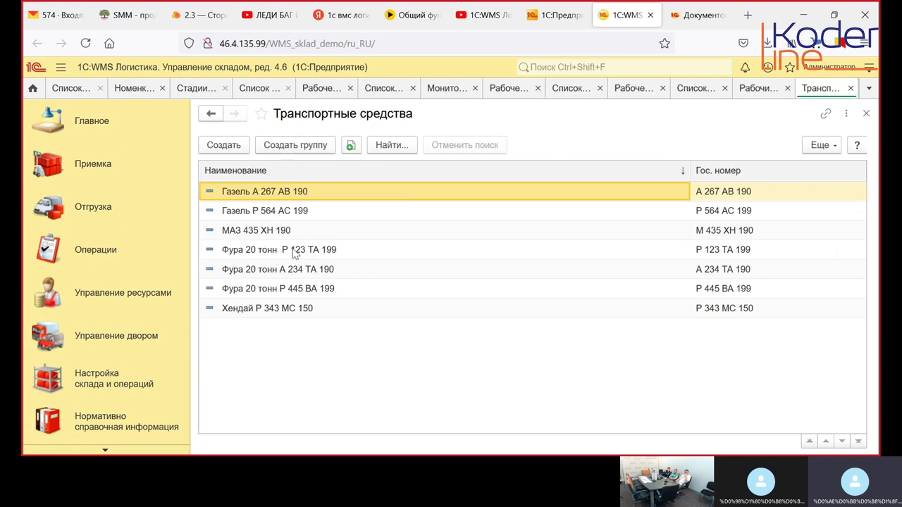
# Open Ячейки двора from the Управление двором section and examine the gates in Пандус мелкотонажные ТС and Пандус многотонажные ТС
pyautogui.click(138, 346)
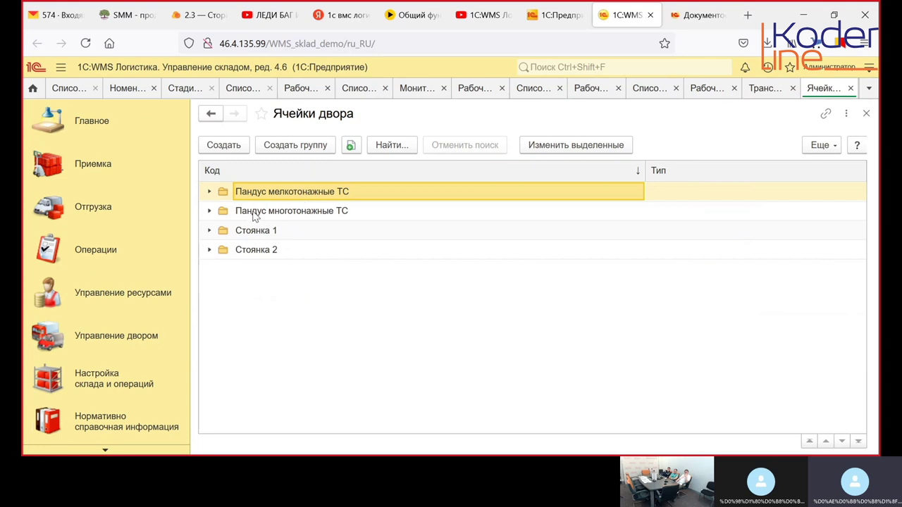
pyautogui.click(210, 192)
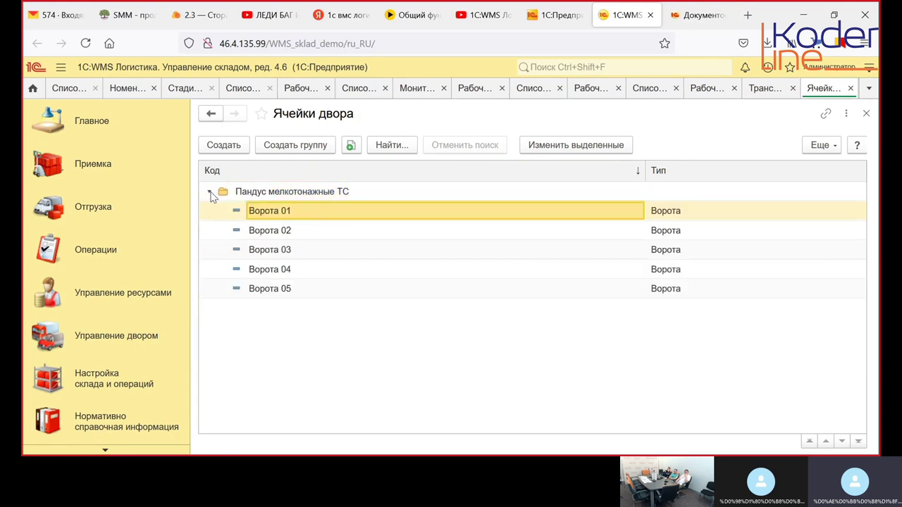
pyautogui.click(210, 193)
pyautogui.click(210, 211)
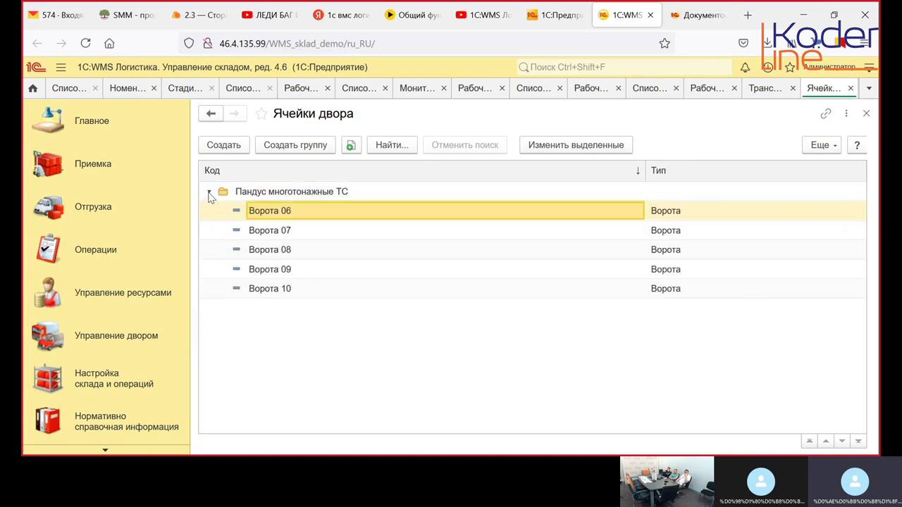
pyautogui.click(210, 192)
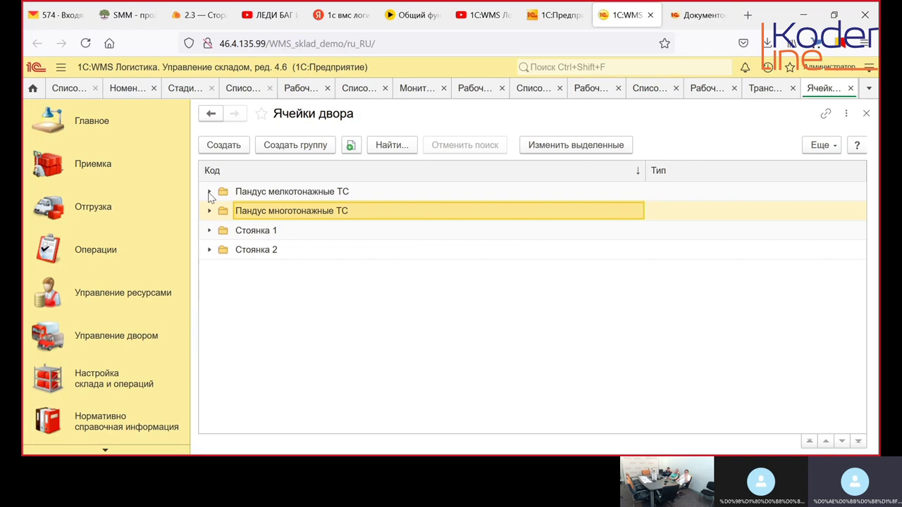
# Open the Приемка section
pyautogui.click(100, 174)
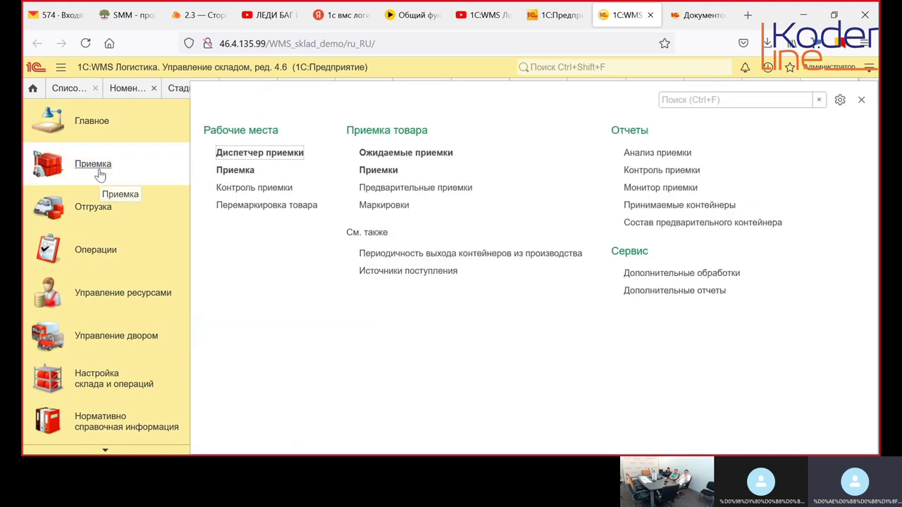